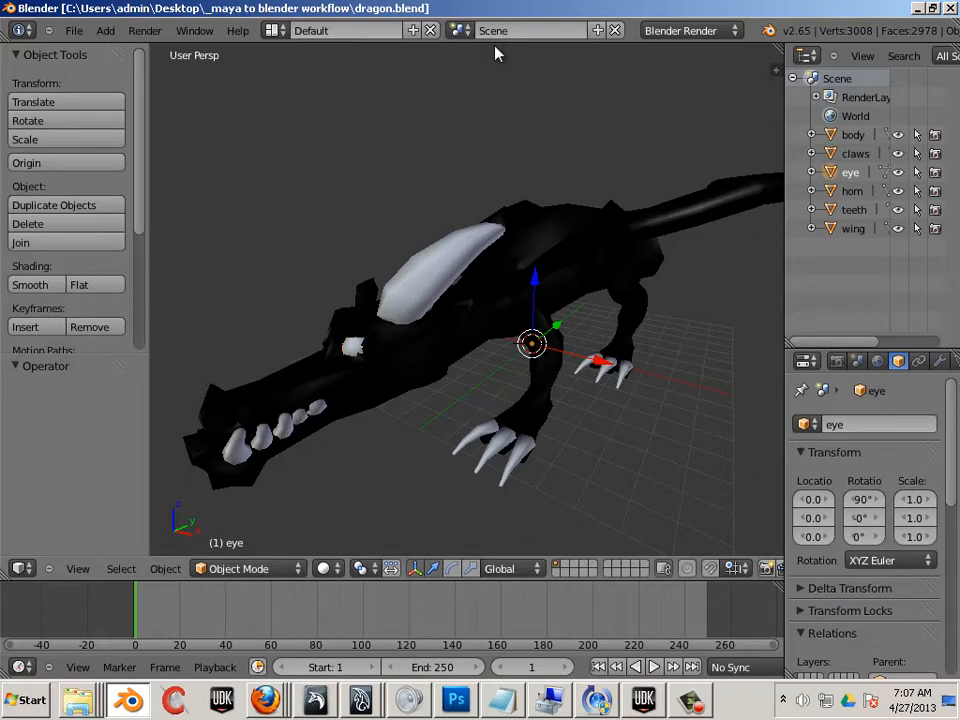
- Split the 3D view vertically and turn the new area into a UV/Image Editor, adjusting the divider between them
right_click(486, 42)
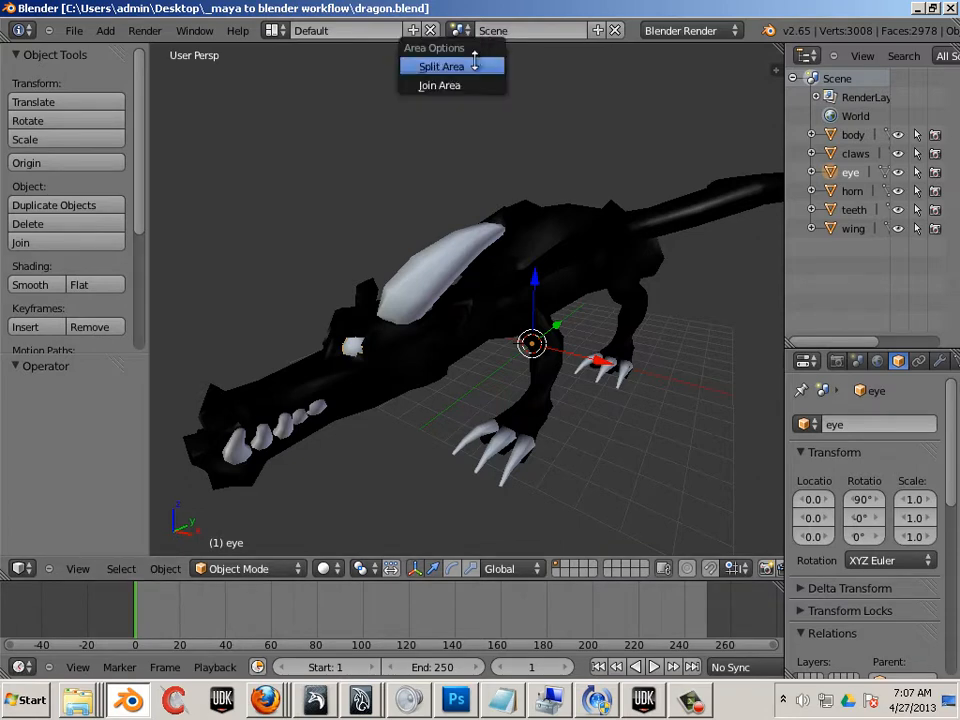
left_click(489, 65)
left_click(537, 180)
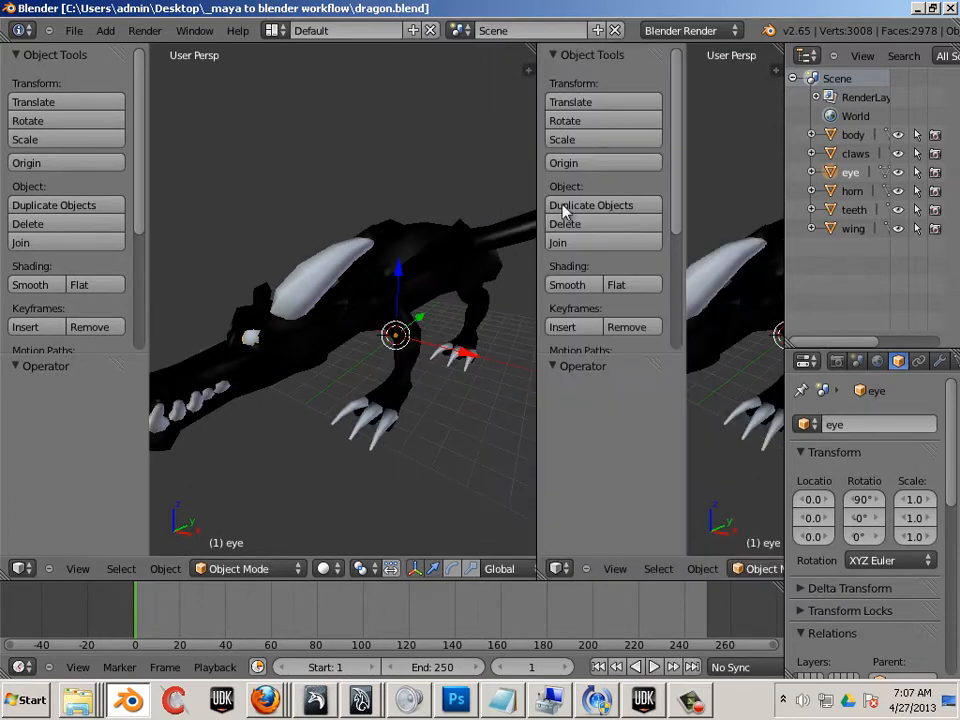
left_click(568, 574)
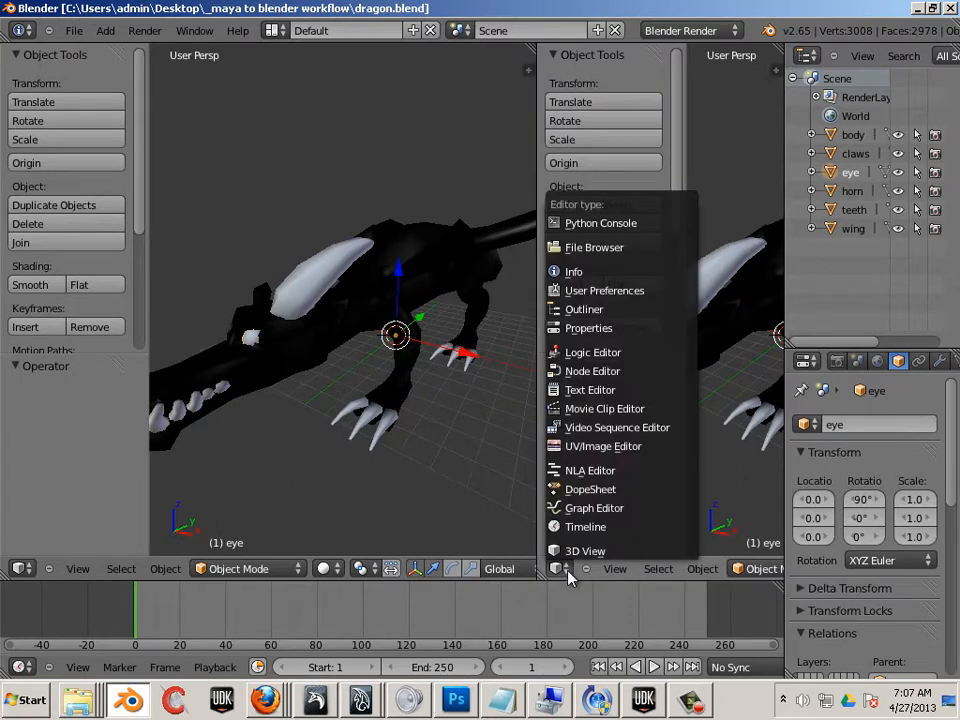
left_click(588, 455)
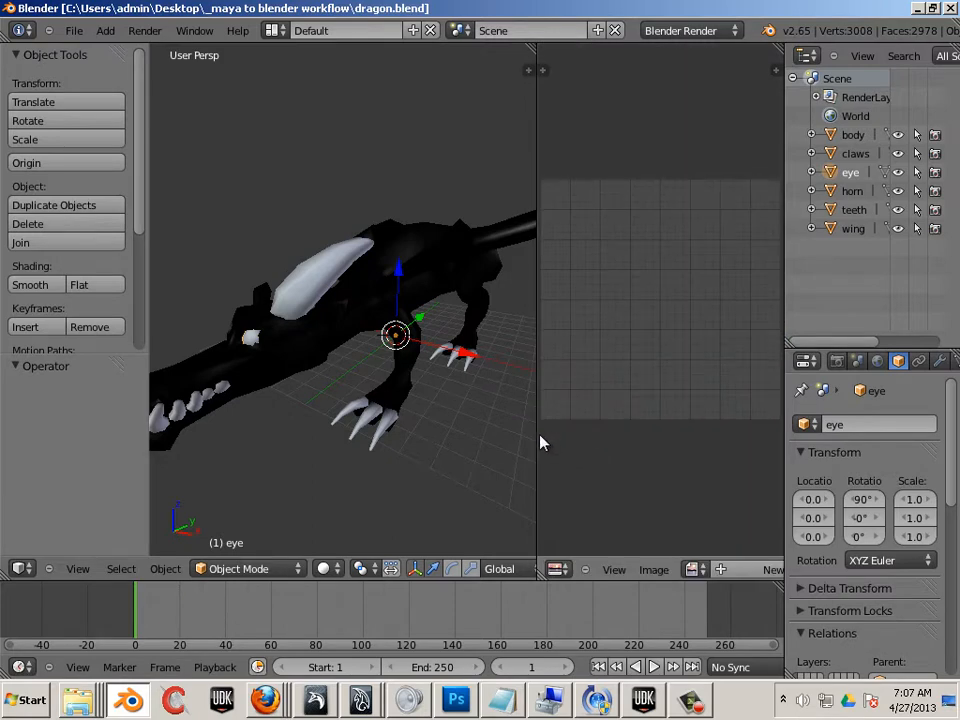
left_click_drag(536, 435, 526, 437)
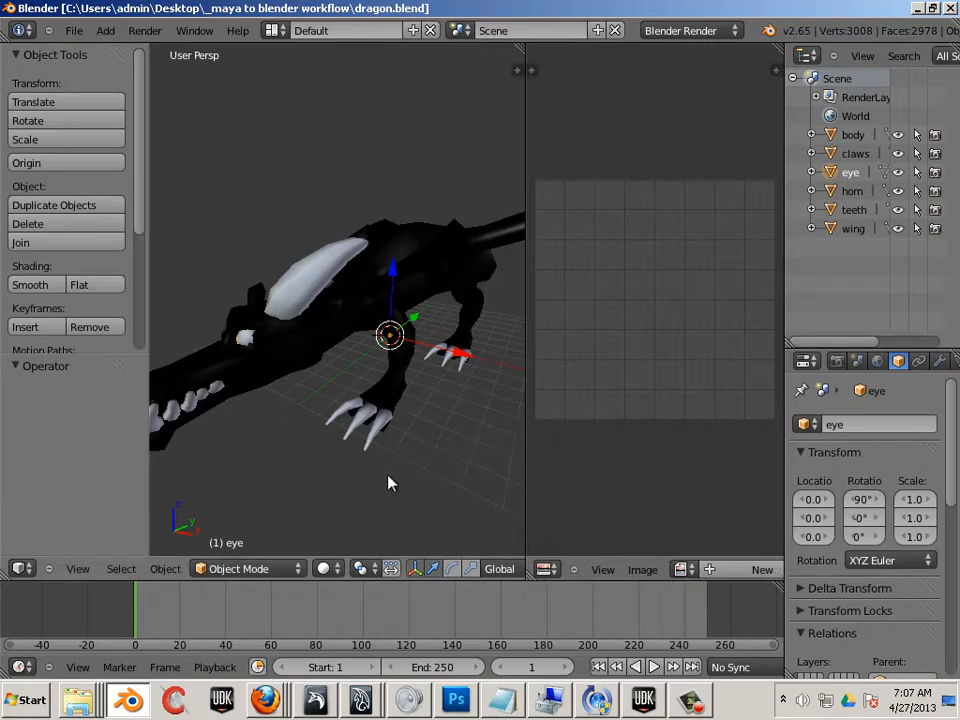
- Select the dragon's body and lighten its material's diffuse color from black to a neutral light grey
middle_click_drag(390, 483, 313, 386)
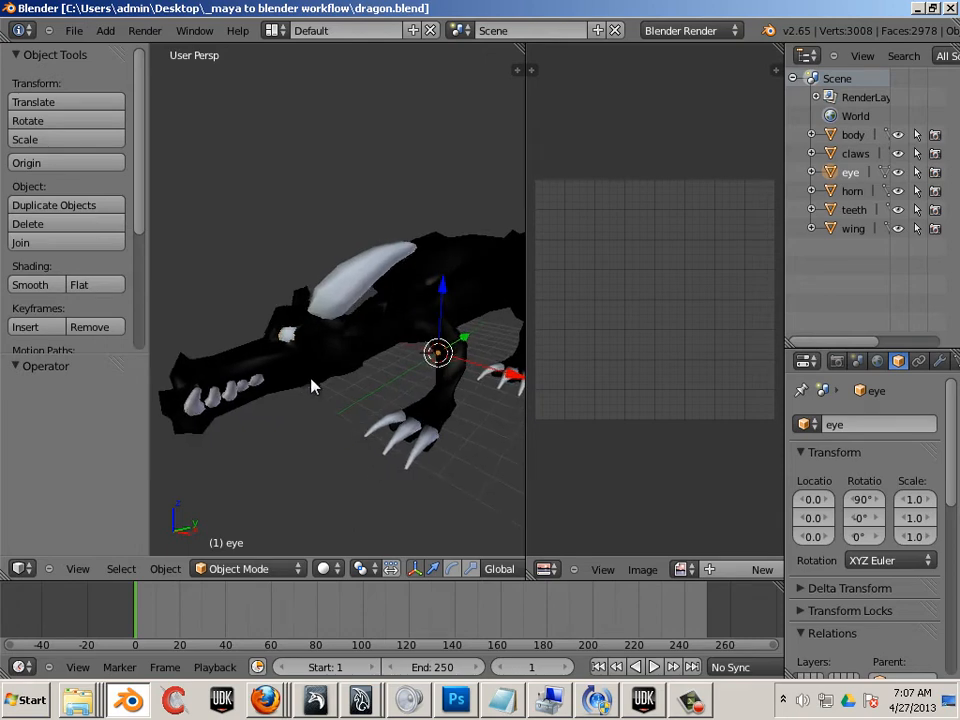
right_click(310, 395)
scroll(318, 440, "up", 1)
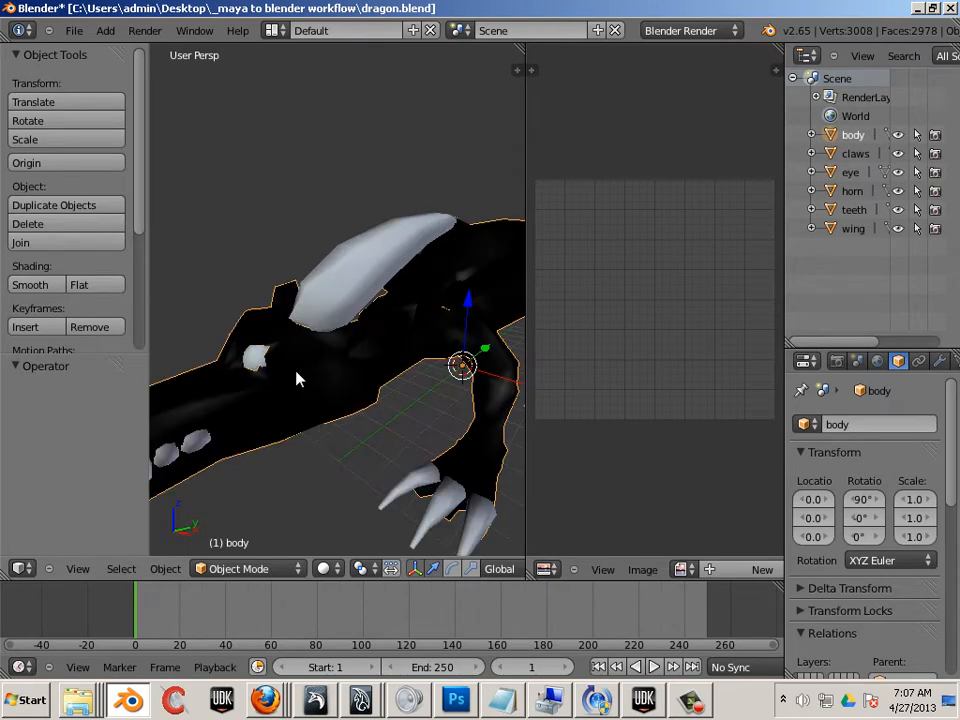
left_click_drag(783, 388, 658, 382)
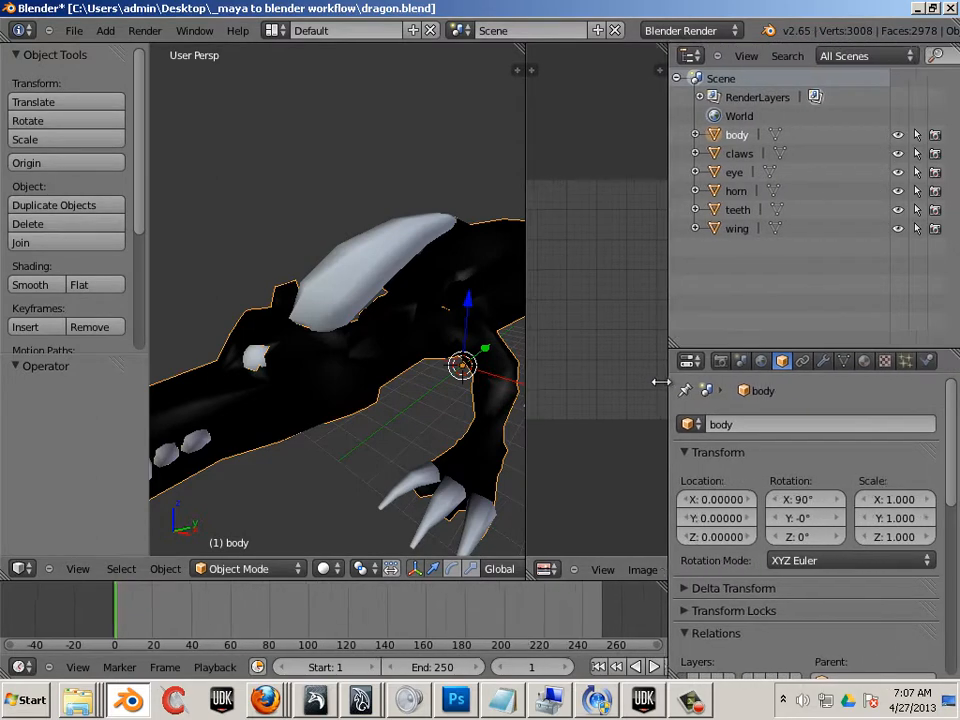
left_click(852, 362)
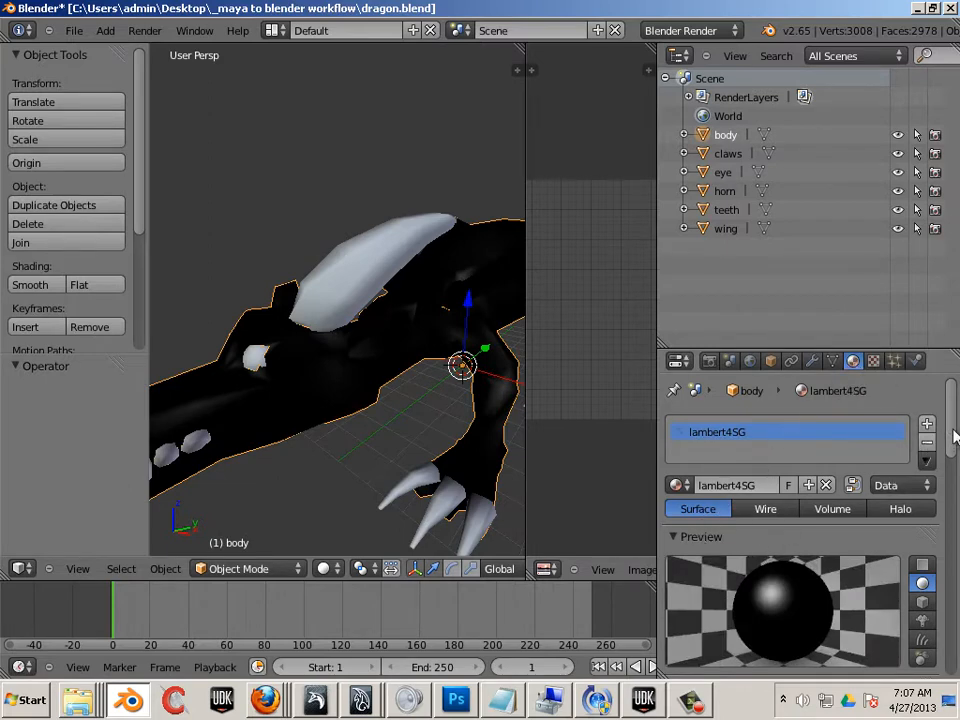
left_click_drag(951, 446, 951, 476)
left_click(765, 553)
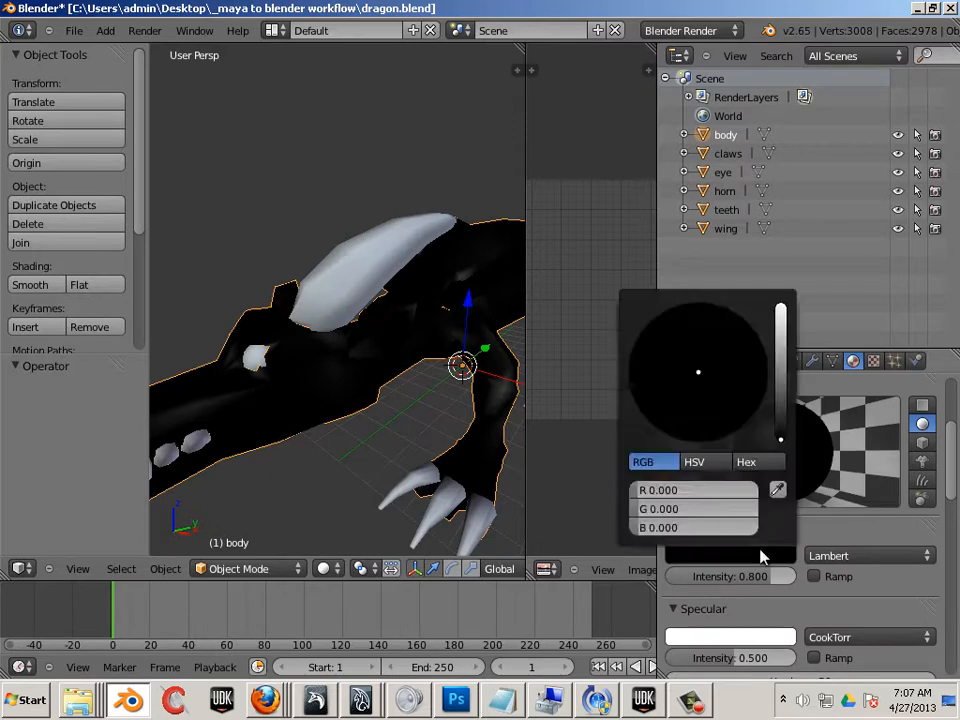
left_click_drag(782, 414, 791, 354)
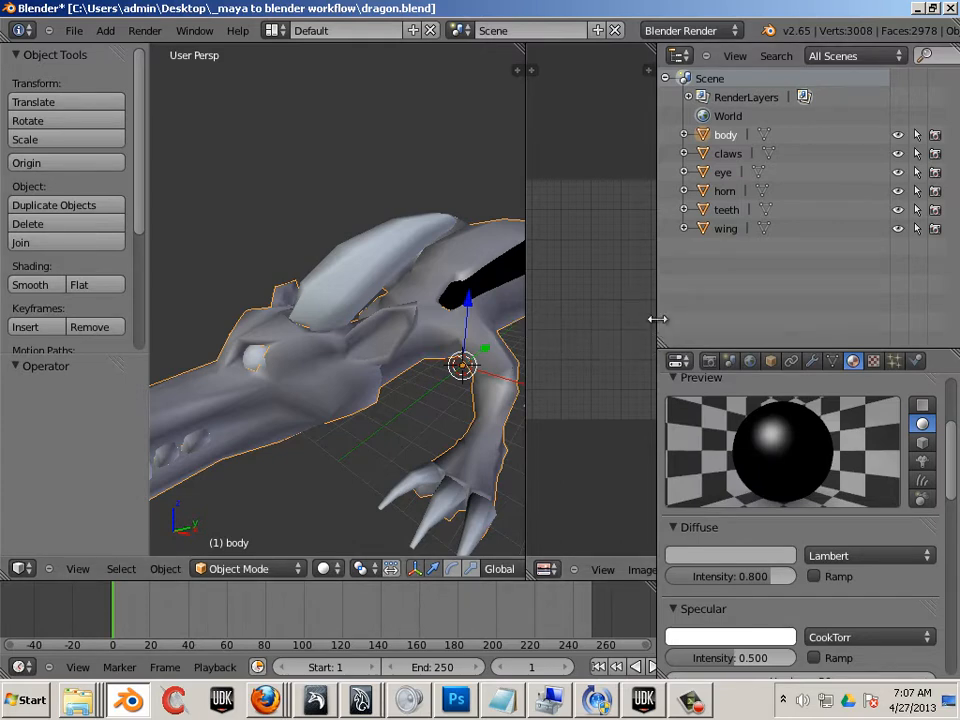
- Select the wing, lighten its material's diffuse color to a neutral light grey, and deselect everything
middle_click_drag(435, 392, 343, 274)
right_click(349, 230)
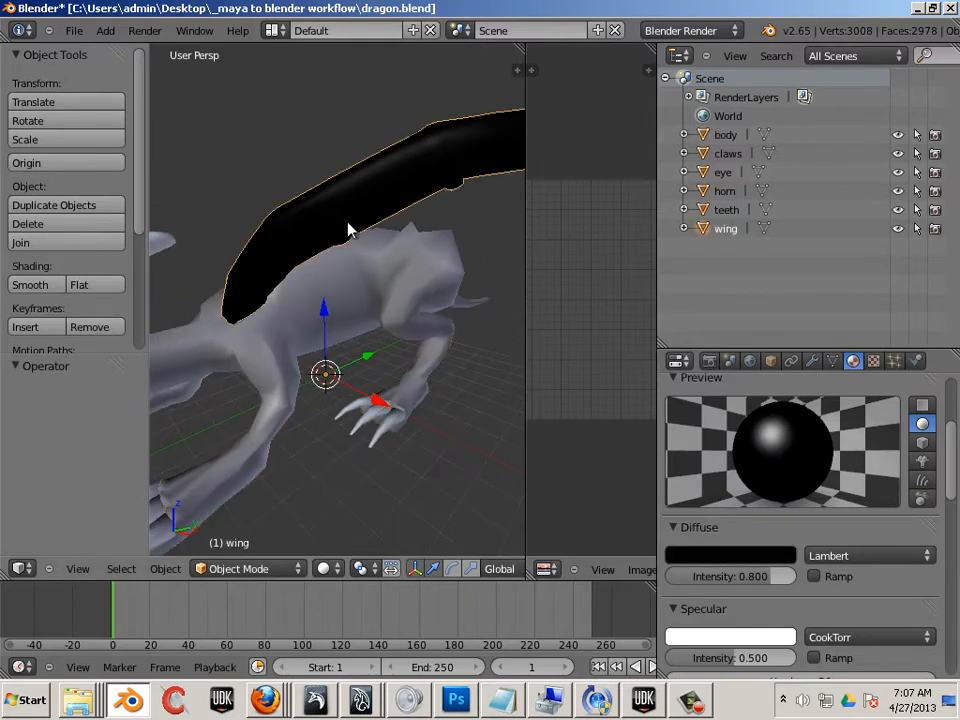
left_click(724, 555)
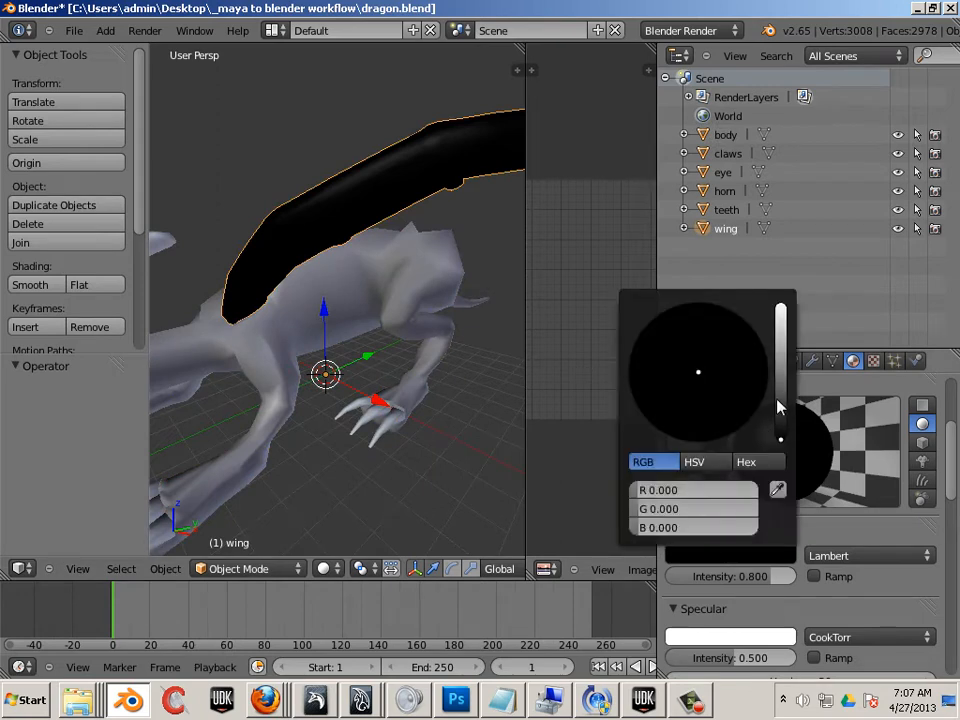
left_click_drag(779, 405, 782, 360)
key("a")
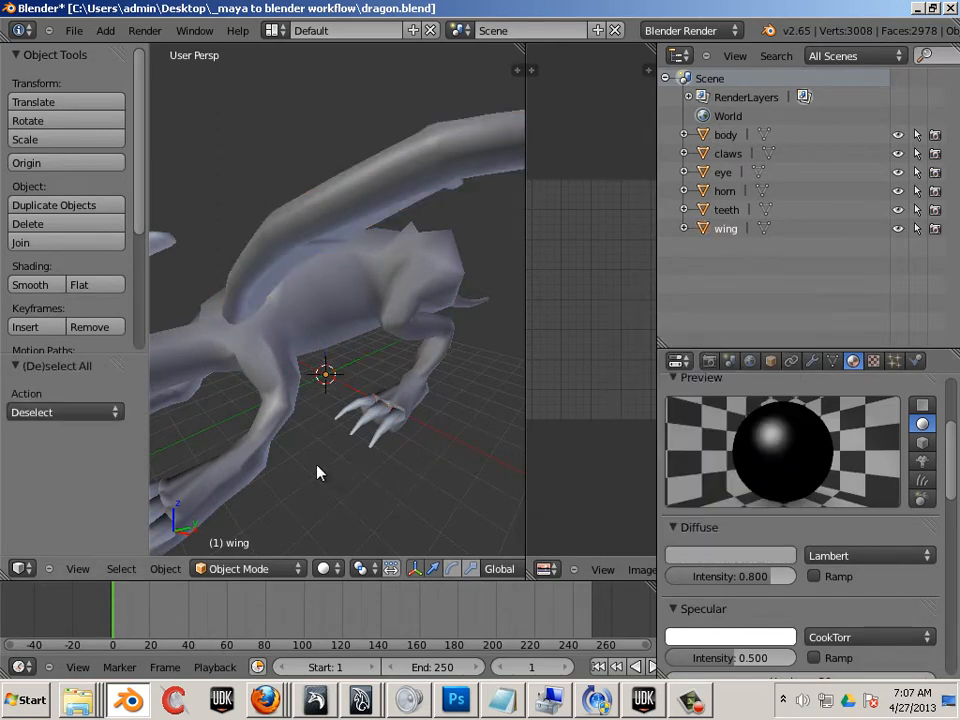
- Enable the Wire display option for the dragon's body and wing objects
middle_click_drag(320, 473, 360, 449)
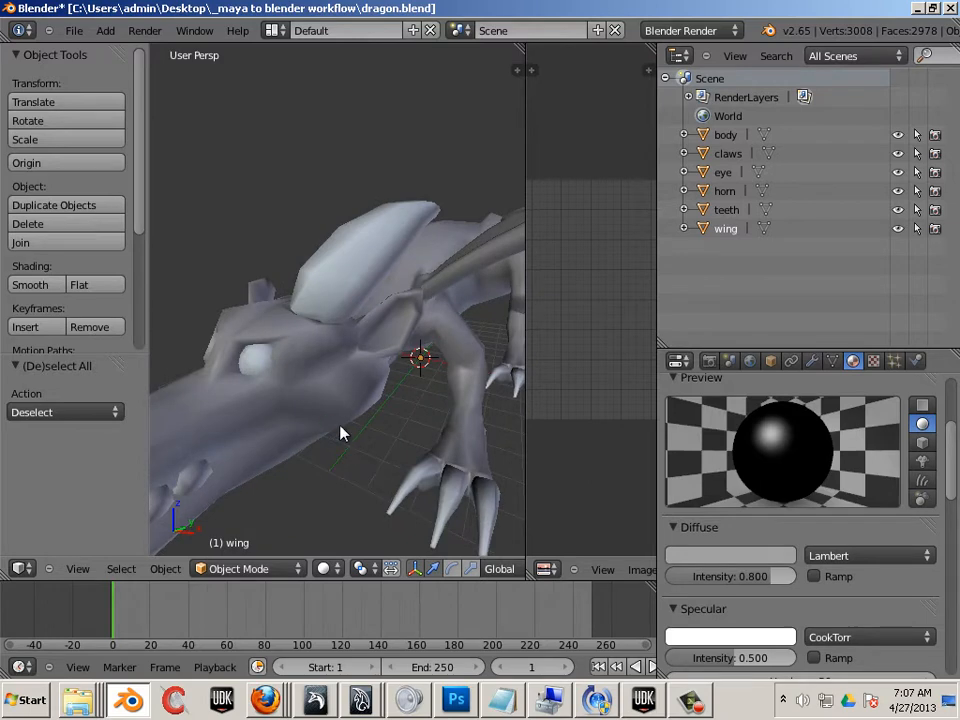
right_click(500, 392)
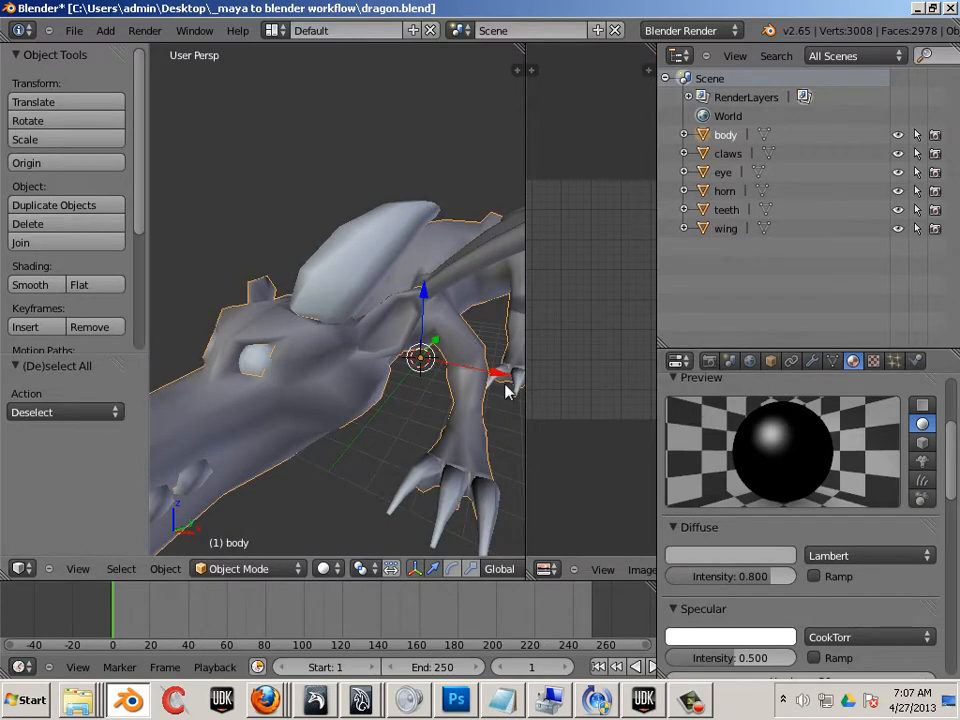
left_click(769, 362)
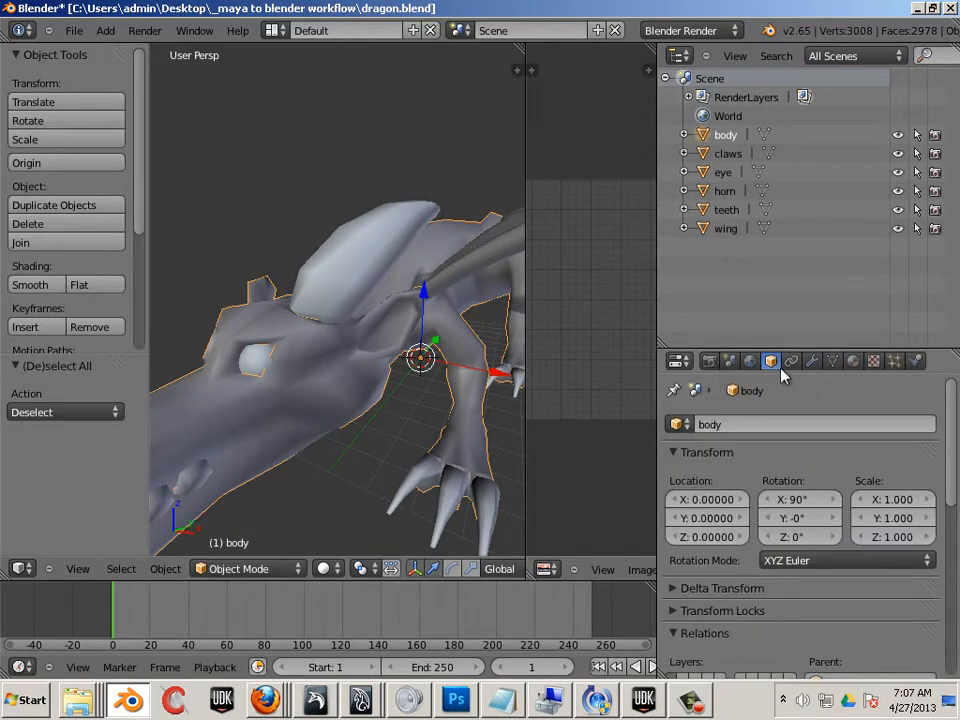
left_click_drag(949, 426, 956, 610)
left_click(675, 508)
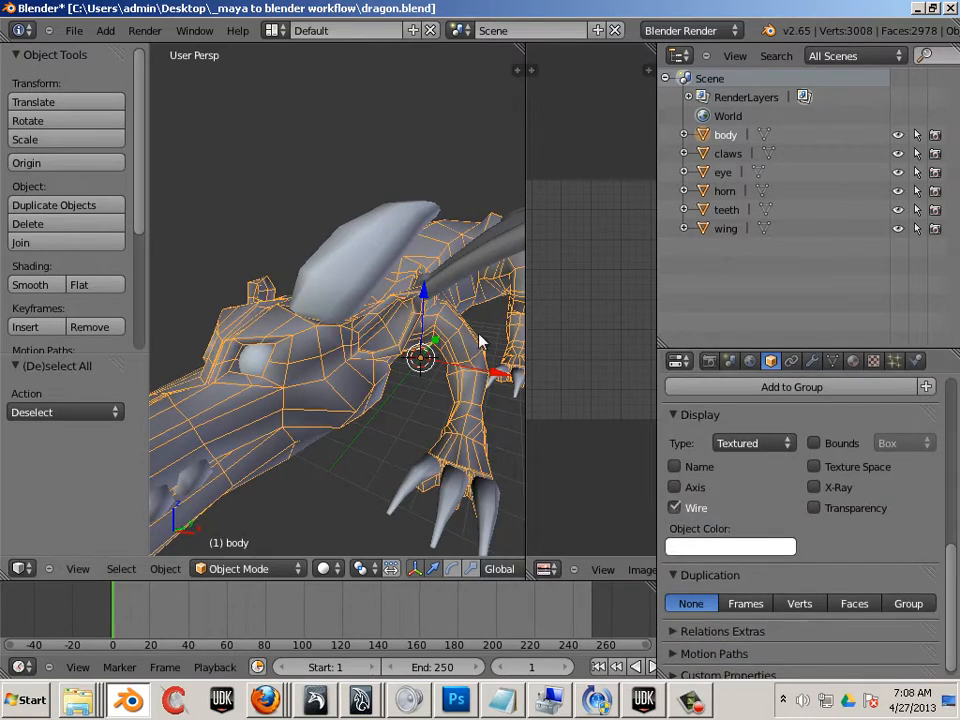
right_click(478, 268)
left_click(675, 508)
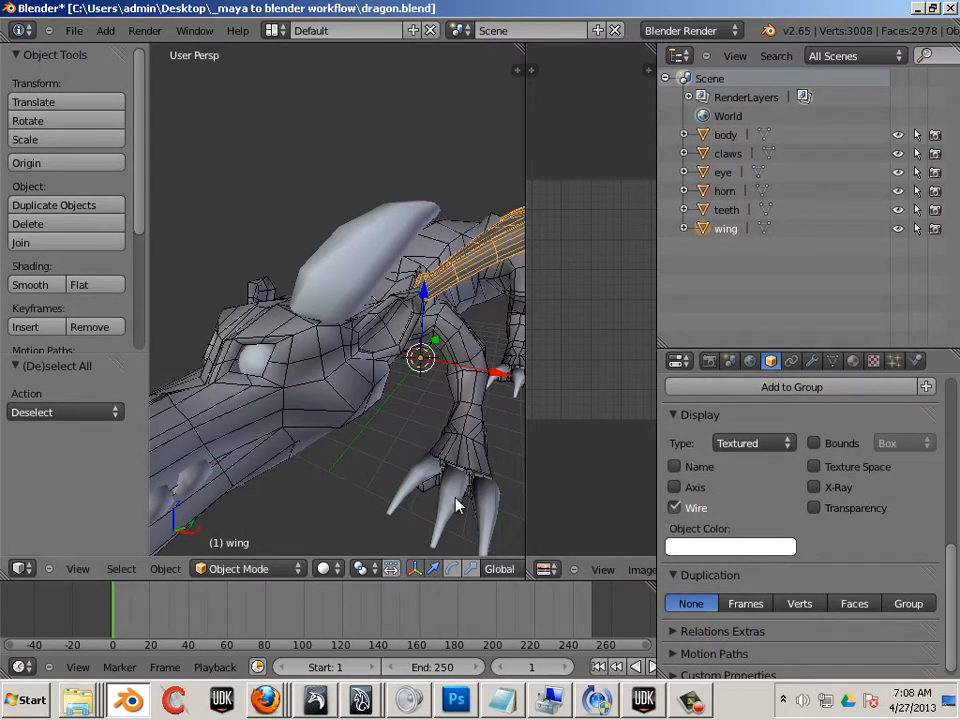
- Enable the Wire display option for the claws, horn, eye and teeth objects
right_click(456, 506)
left_click(675, 508)
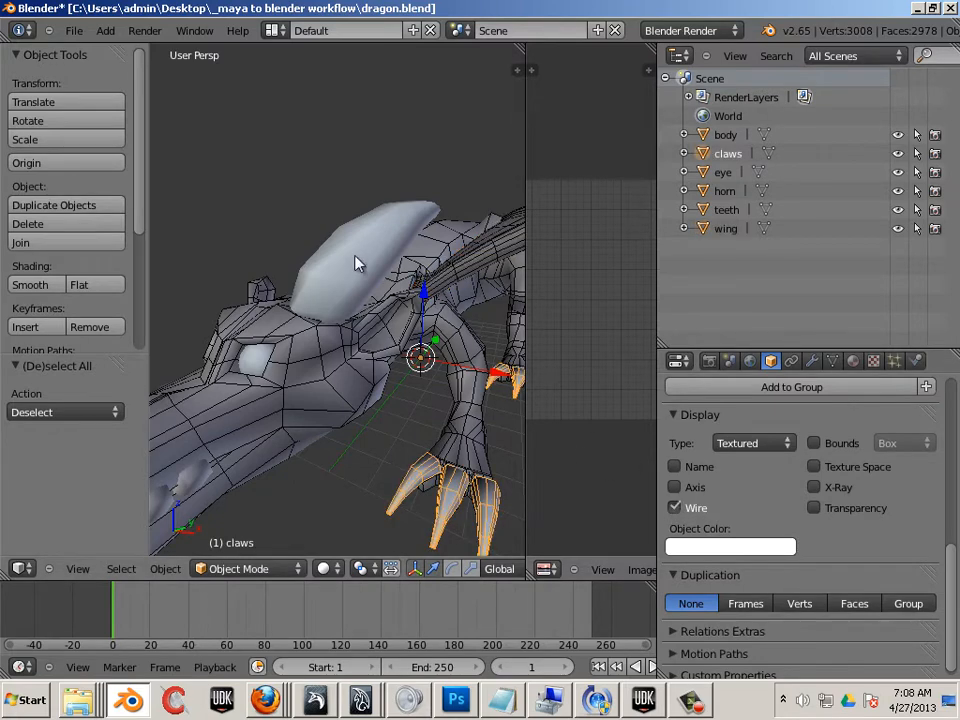
right_click(356, 263)
left_click(675, 508)
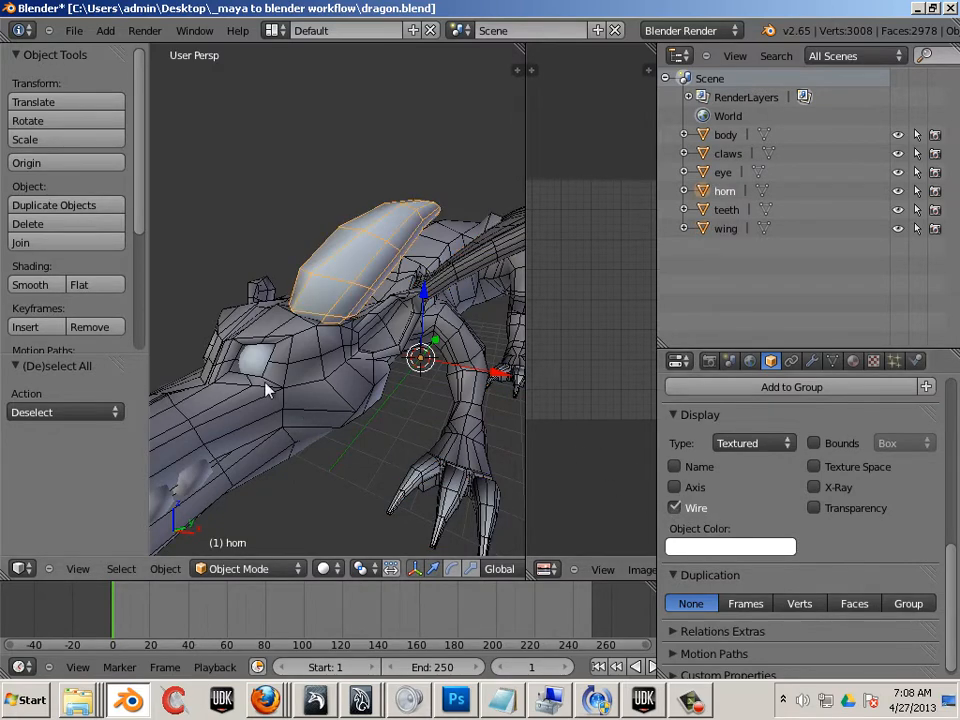
right_click(258, 358)
left_click(675, 508)
middle_click_drag(429, 483, 321, 476)
right_click(321, 476)
left_click(675, 508)
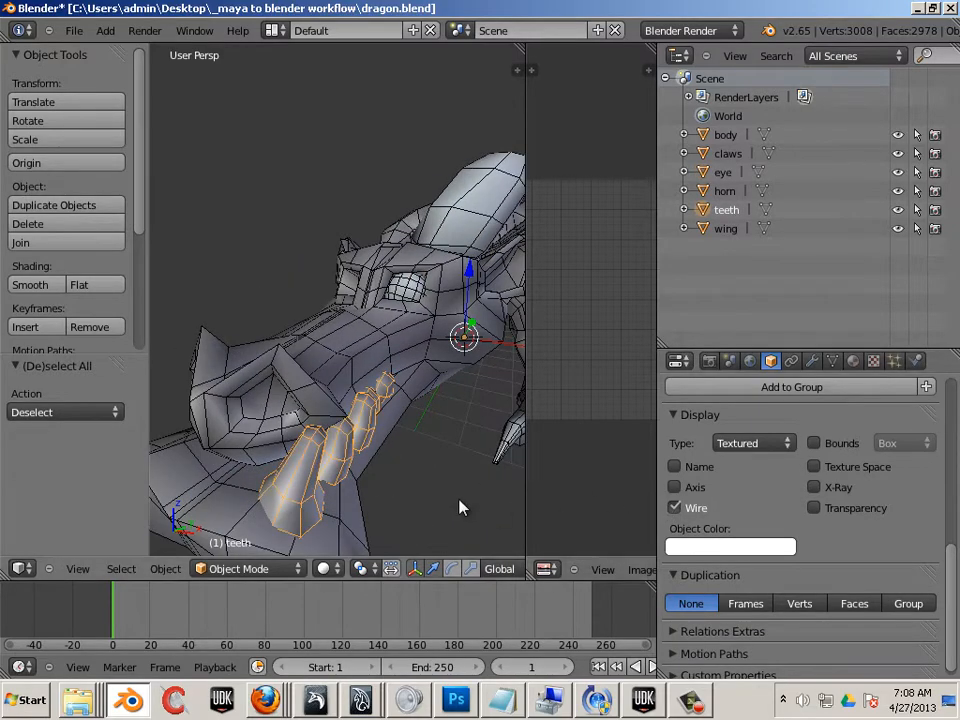
- Shrink the outliner and properties areas and widen the 3D view against the UV/Image Editor
middle_click_drag(495, 497, 431, 529)
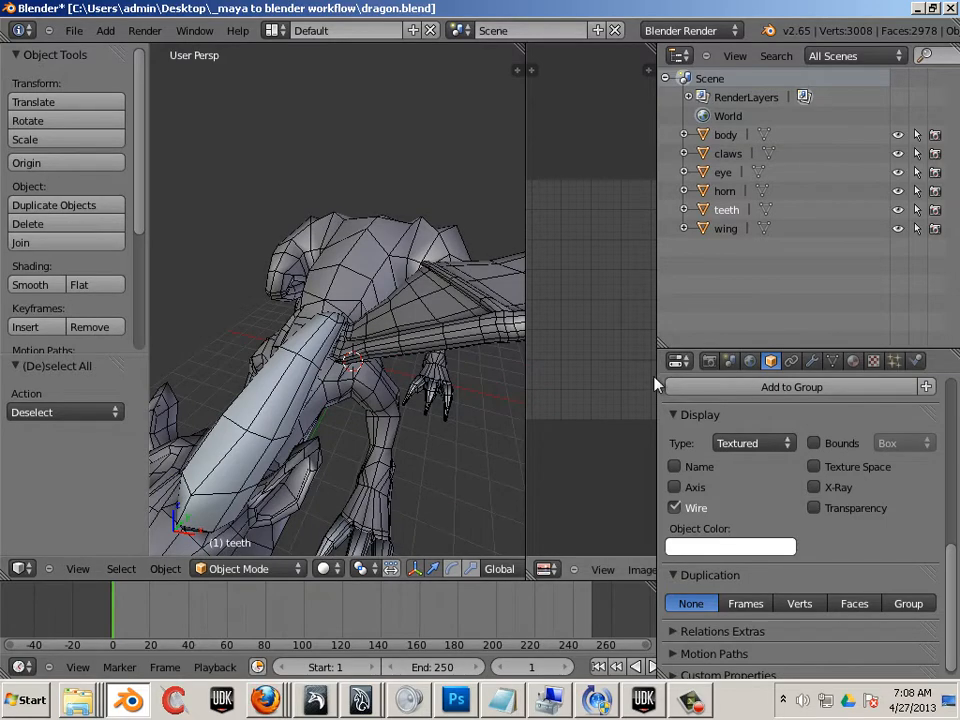
left_click_drag(655, 383, 878, 390)
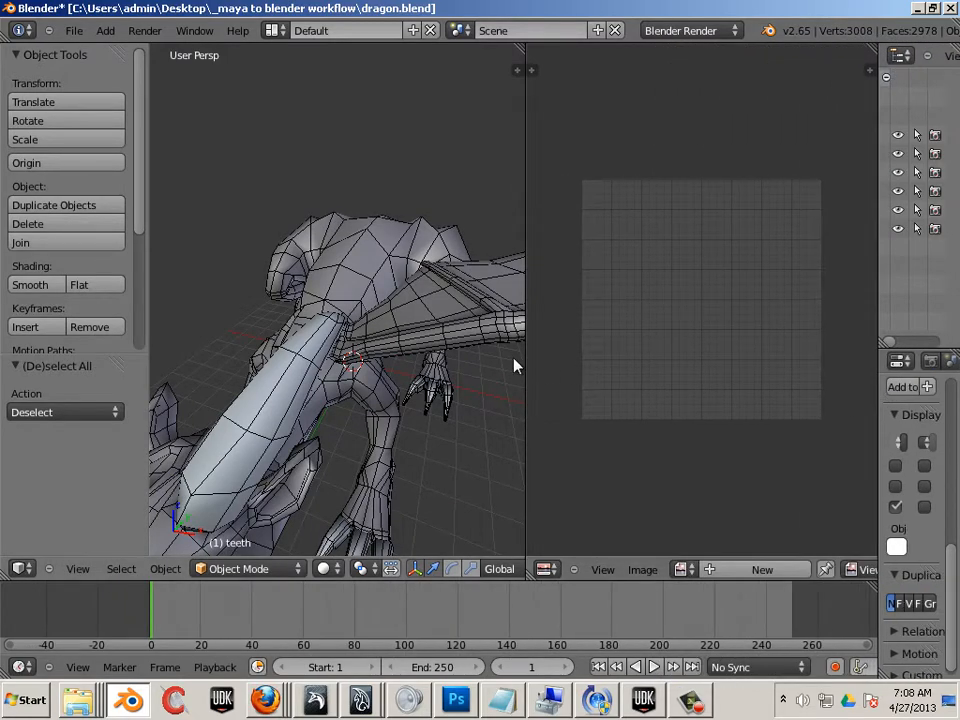
left_click_drag(524, 362, 698, 380)
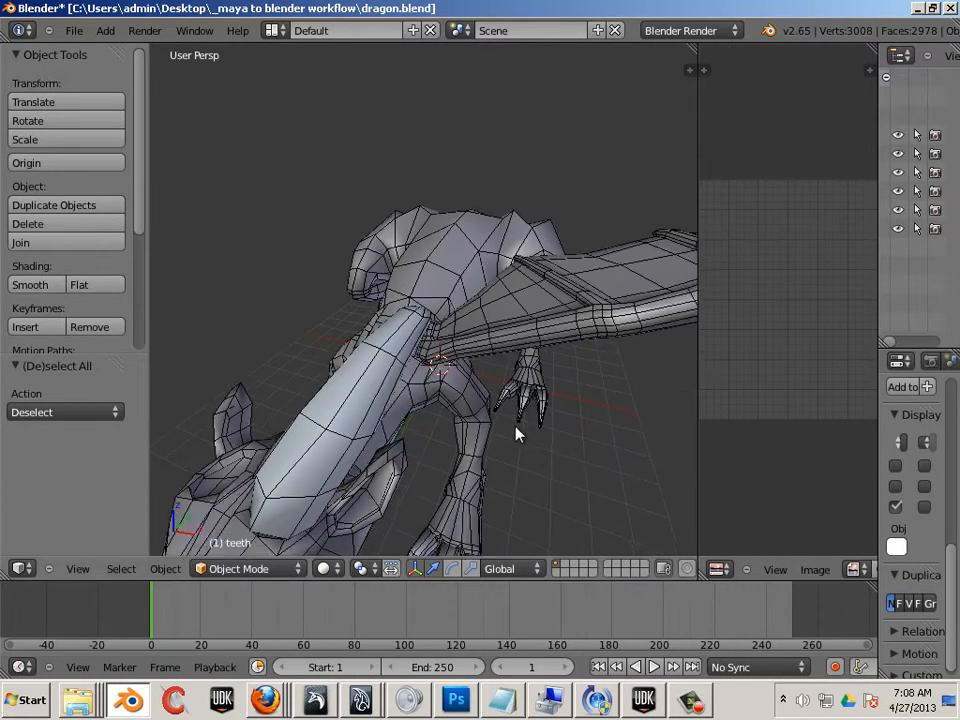
- Examine the dragon's wireframe topology from several angles and distances in the 3D view
middle_click_drag(517, 433, 491, 435)
scroll(429, 407, "up", 8)
middle_click_drag(429, 407, 463, 407)
scroll(463, 407, "down", 8)
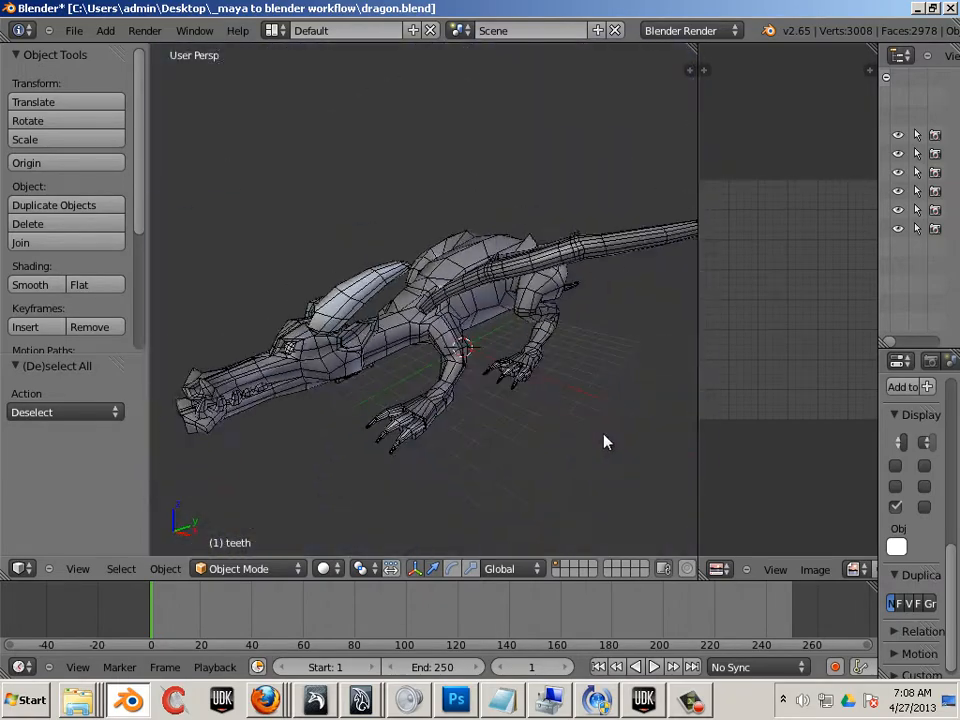
middle_click_drag(604, 441, 493, 429)
scroll(467, 427, "up", 3)
scroll(476, 433, "down", 1)
middle_click_drag(449, 462, 457, 464)
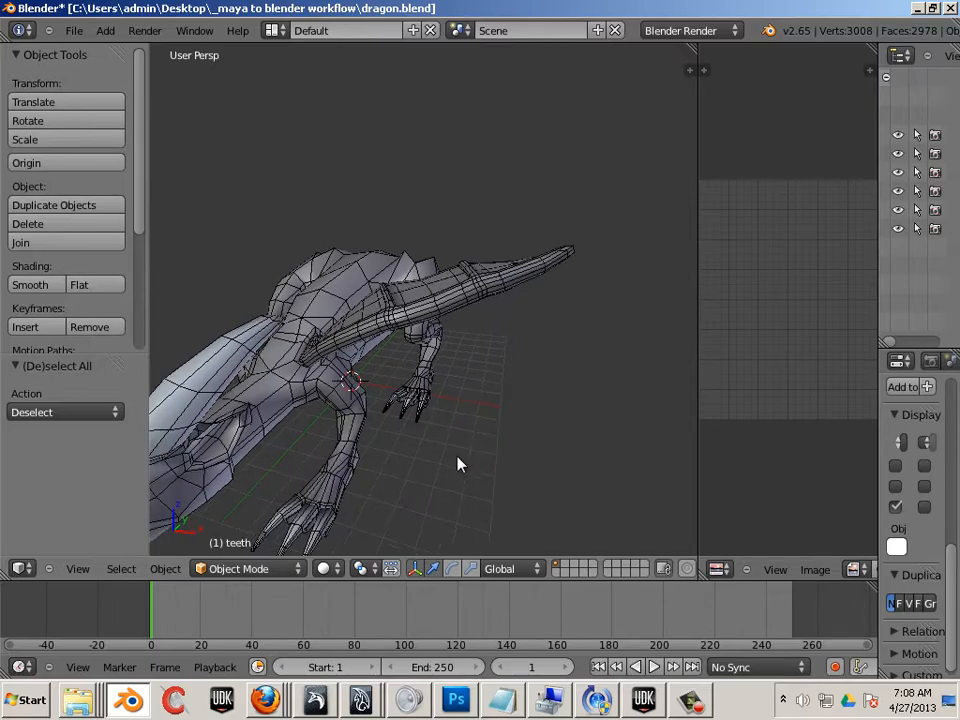
scroll(419, 266, "up", 2)
scroll(418, 268, "down", 1)
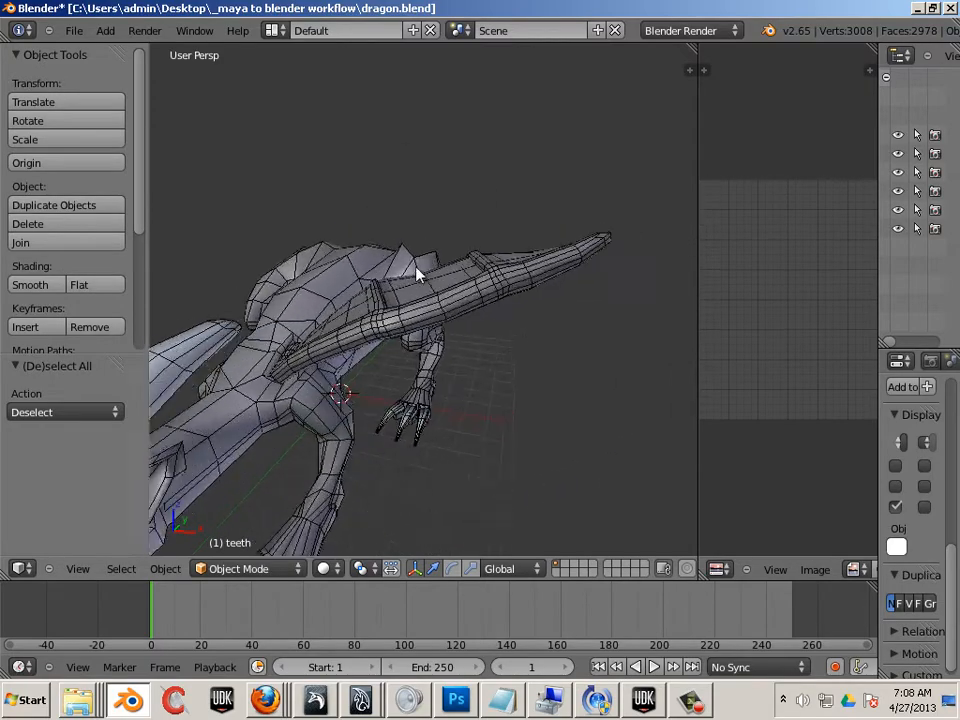
middle_click_drag(416, 272, 426, 274)
scroll(428, 274, "down", 1)
scroll(433, 274, "up", 2)
scroll(434, 275, "down", 3)
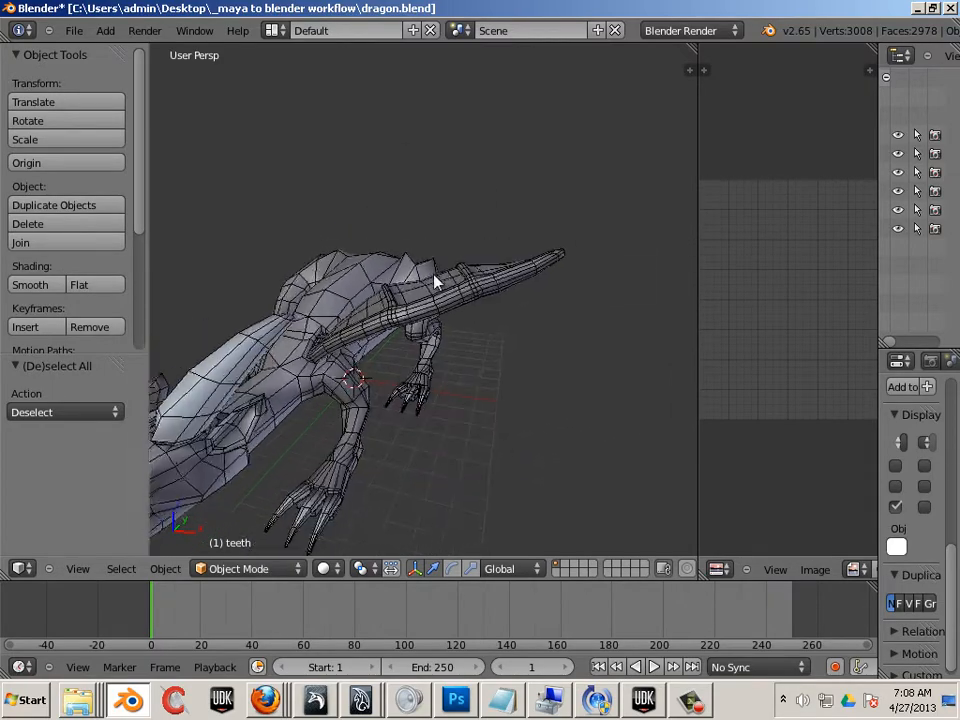
- Choose the Maya input preset and the Maya key configuration in the user preferences
left_click(75, 31)
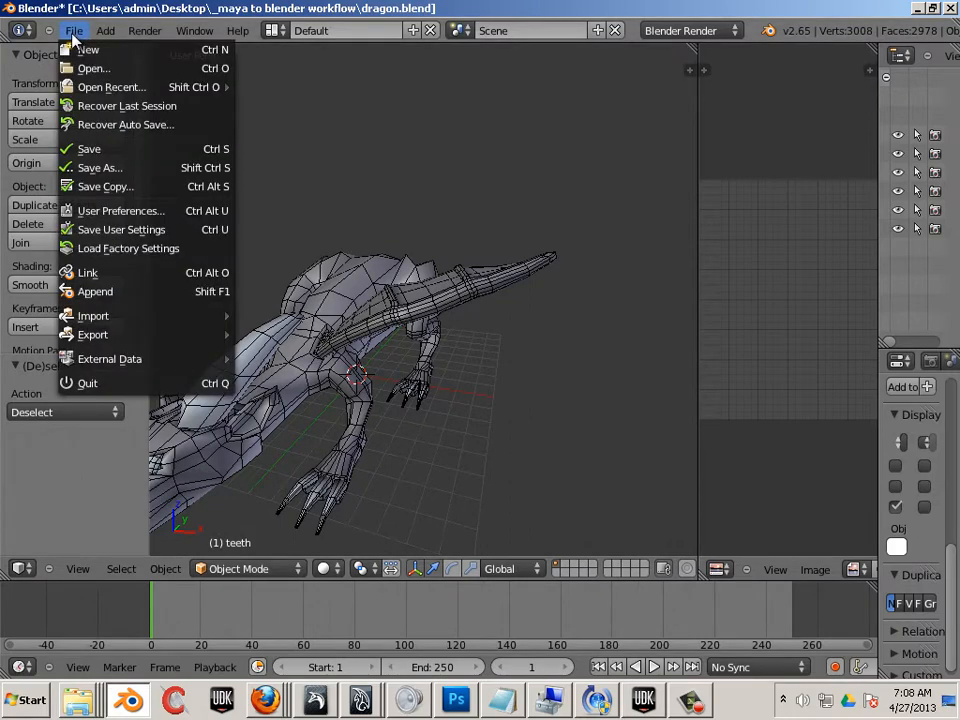
left_click(128, 211)
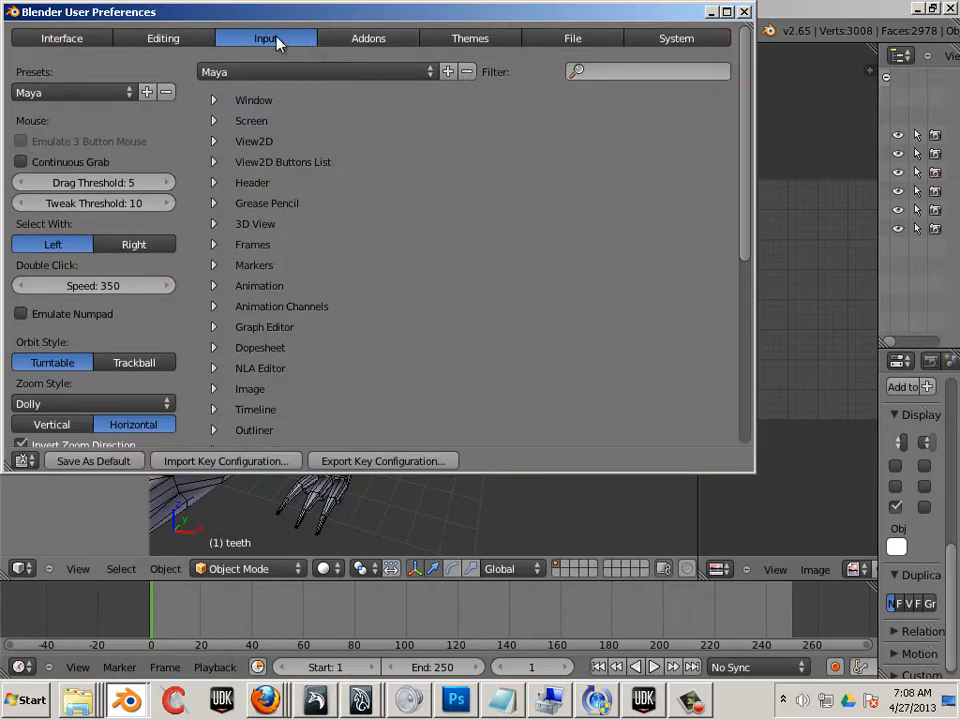
left_click(35, 94)
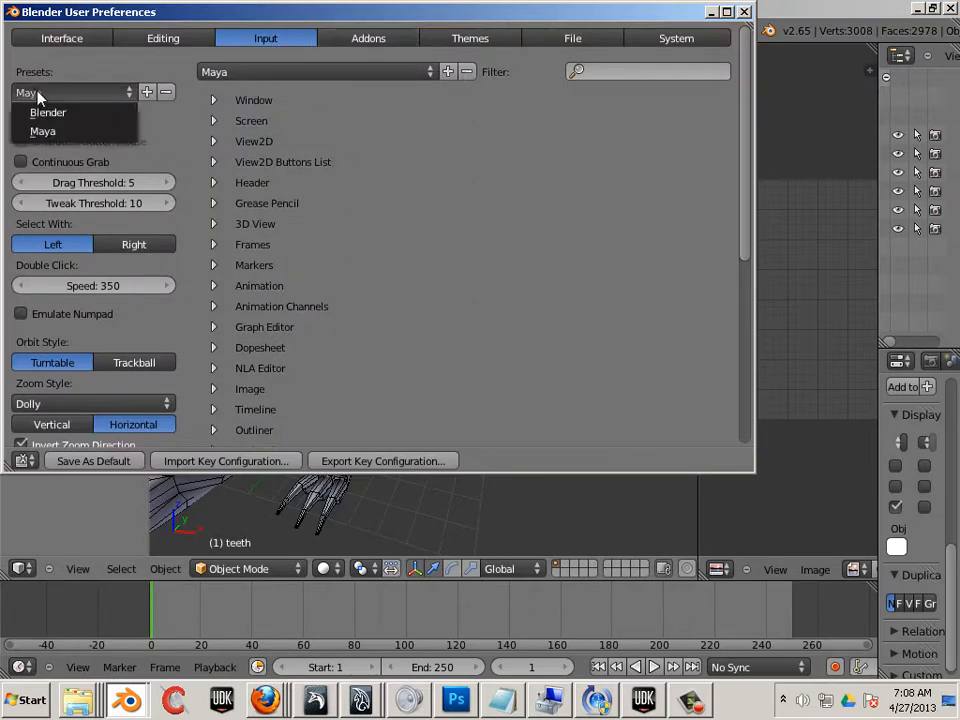
left_click(27, 130)
left_click(212, 72)
left_click(230, 111)
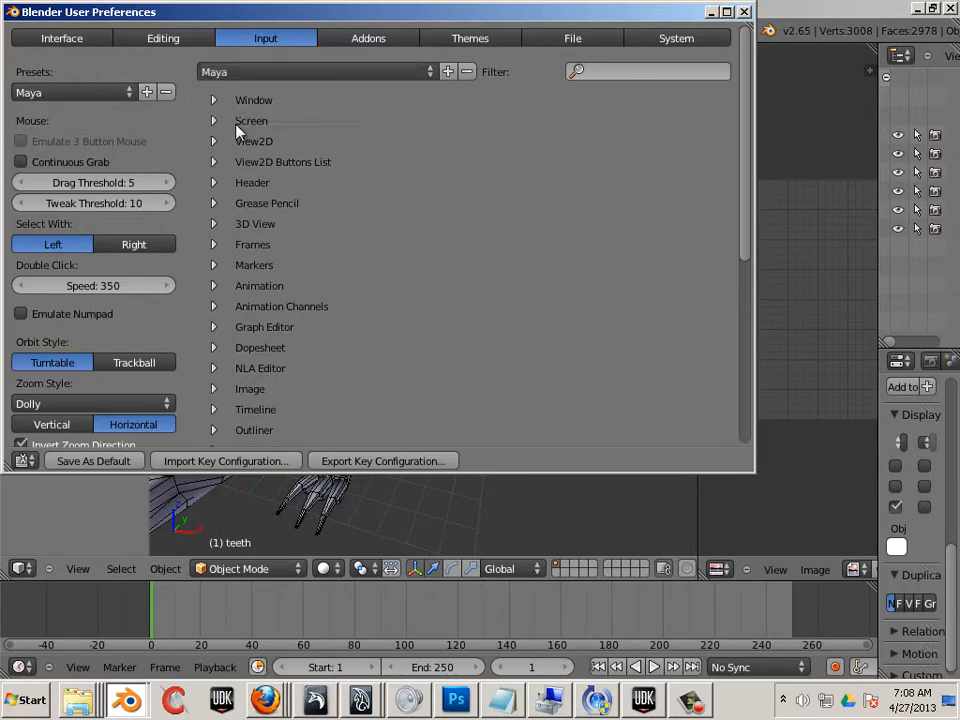
- Turn off Invert Zoom Direction in the input preferences
left_click_drag(745, 217, 745, 286)
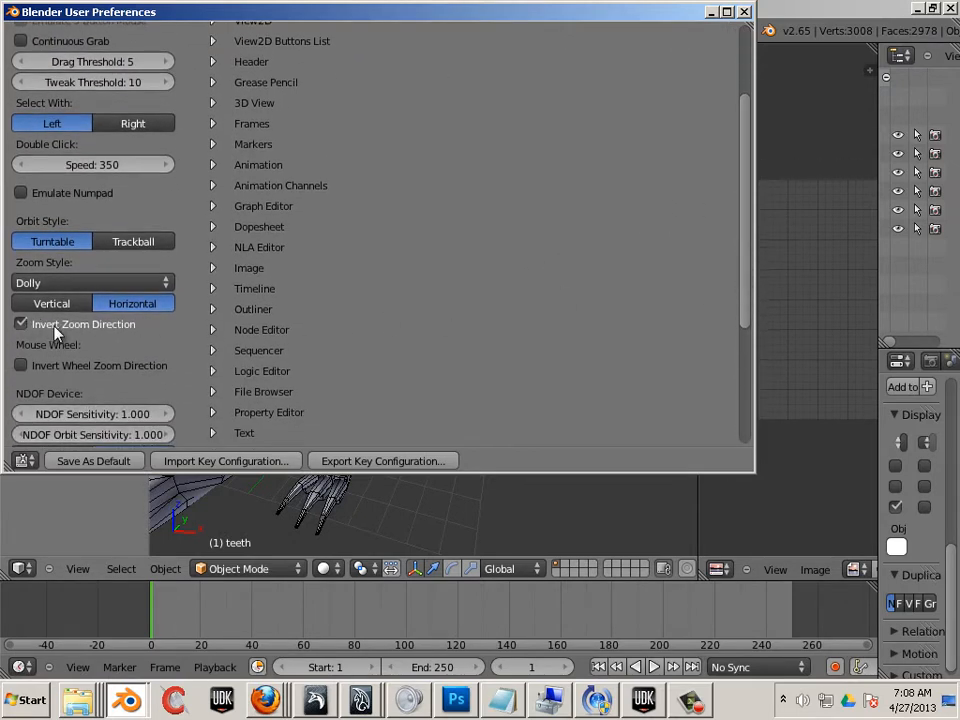
left_click(21, 325)
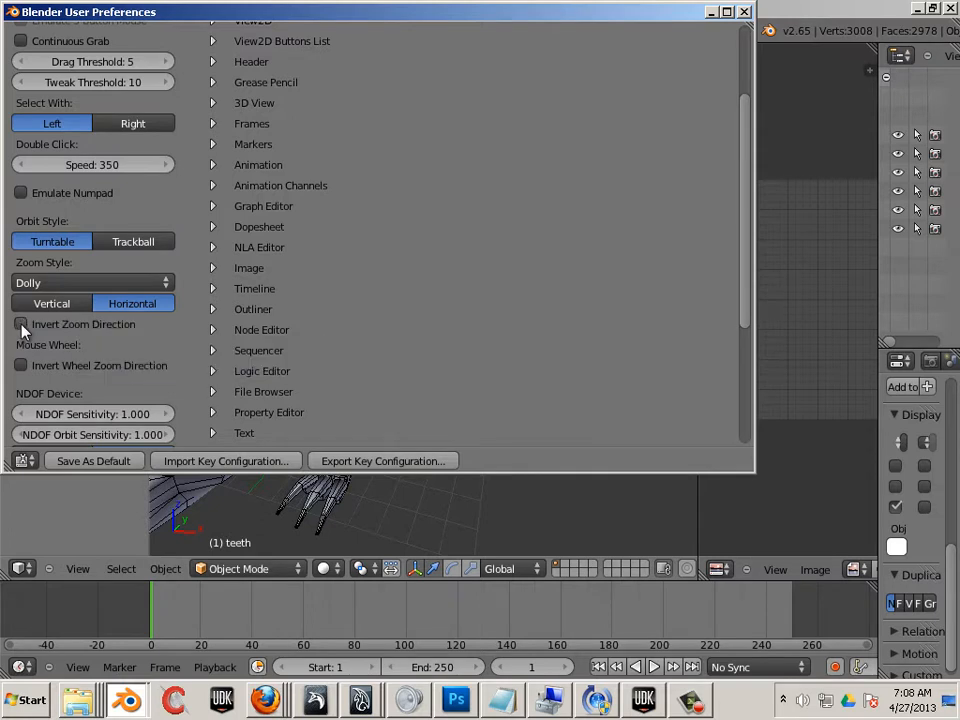
- Turn on Emulate Numpad in the input preferences and save the preferences as the default
left_click(21, 195)
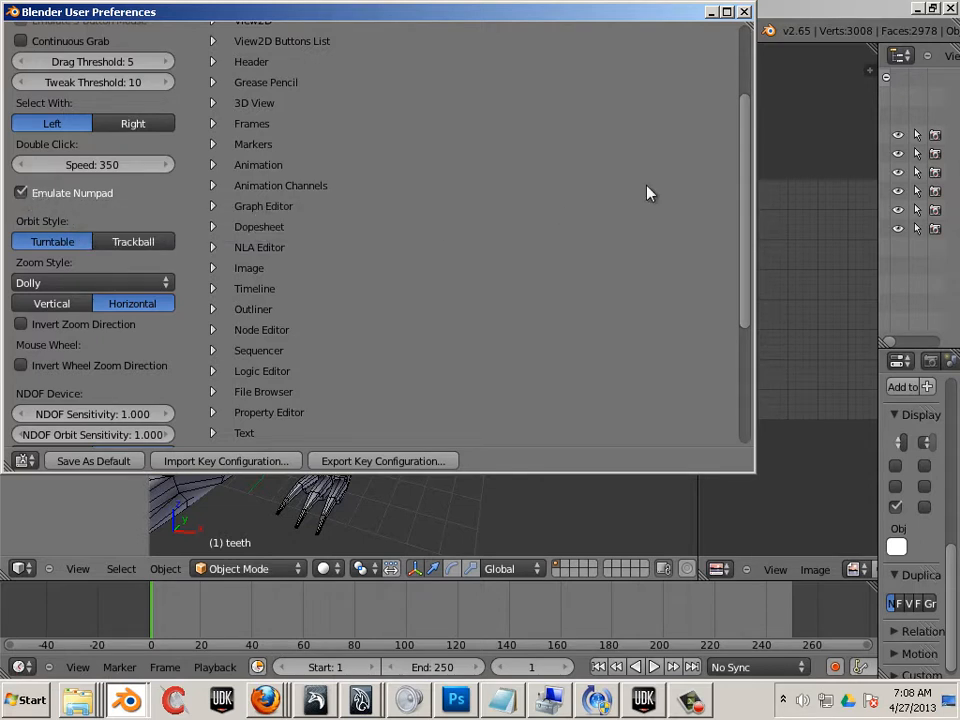
left_click(116, 460)
- Select the dragon's wing, try moving it along the global Z axis, and undo the move
middle_click_drag(456, 449, 373, 300)
right_click(372, 295)
key("g")
key("z")
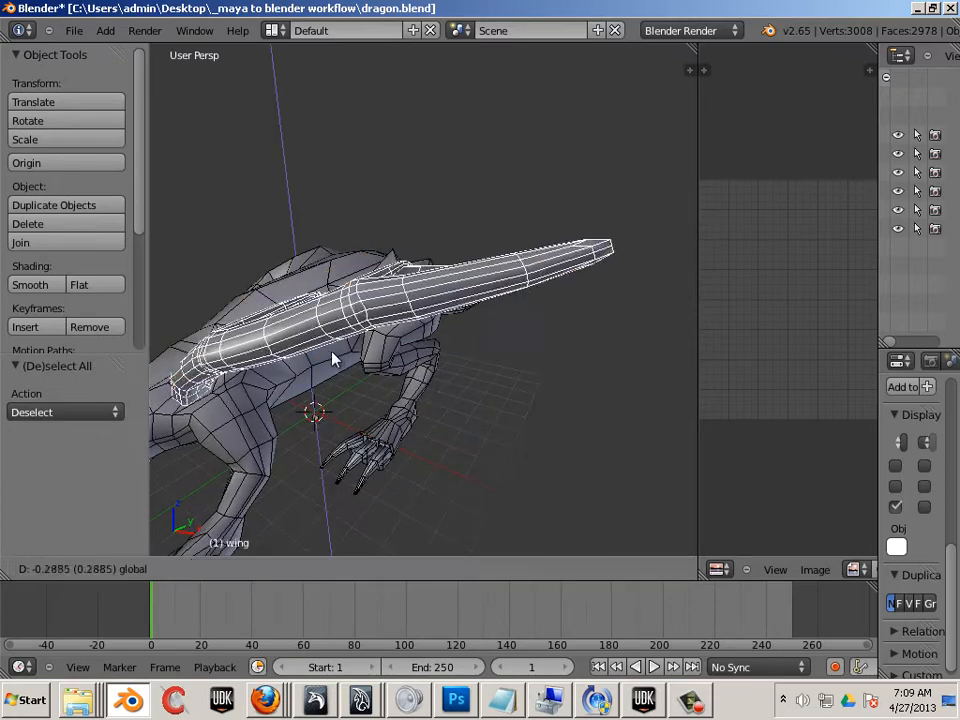
left_click(338, 357)
key("ctrl+z")
- Switch the selected wing from Object Mode to Edit Mode
middle_click_drag(363, 515, 390, 533)
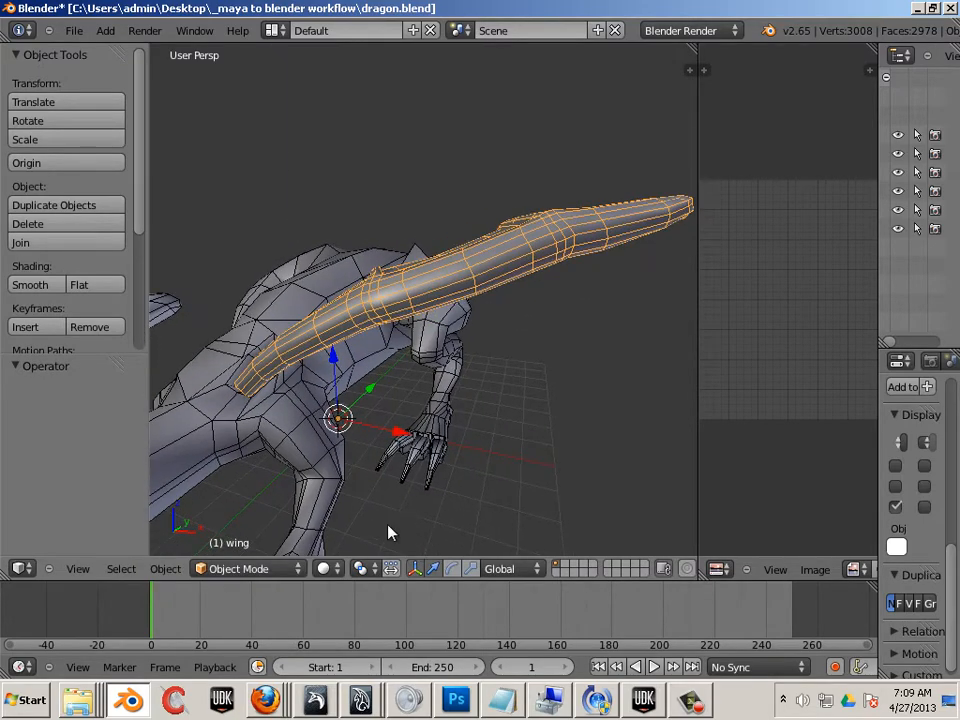
left_click(289, 569)
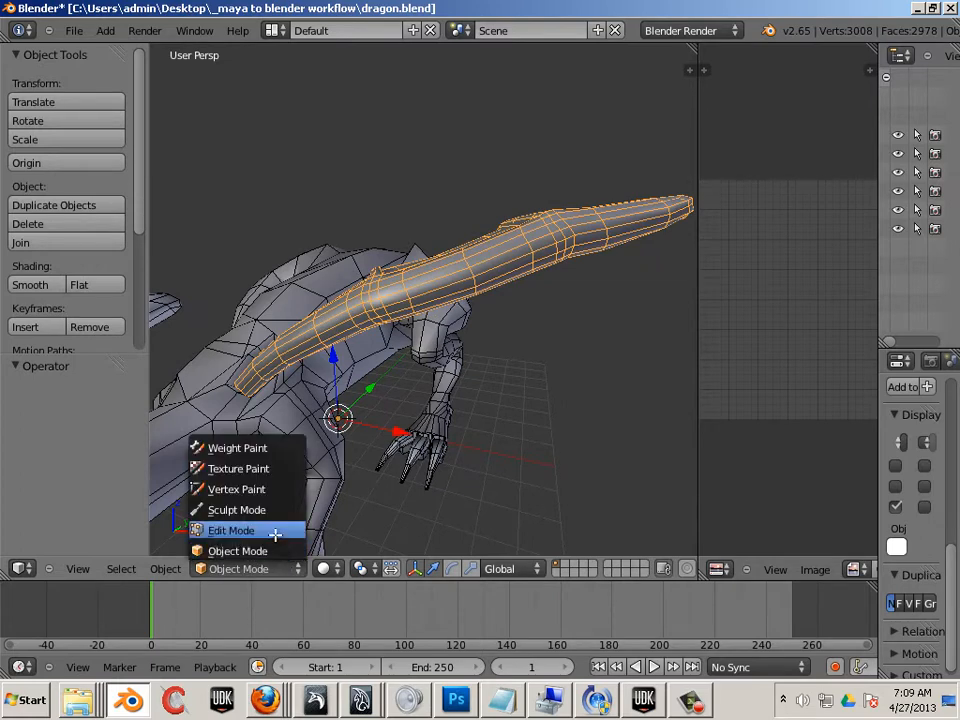
left_click(289, 527)
key("Tab")
key("Tab")
key("Tab")
key("Tab")
key("Tab")
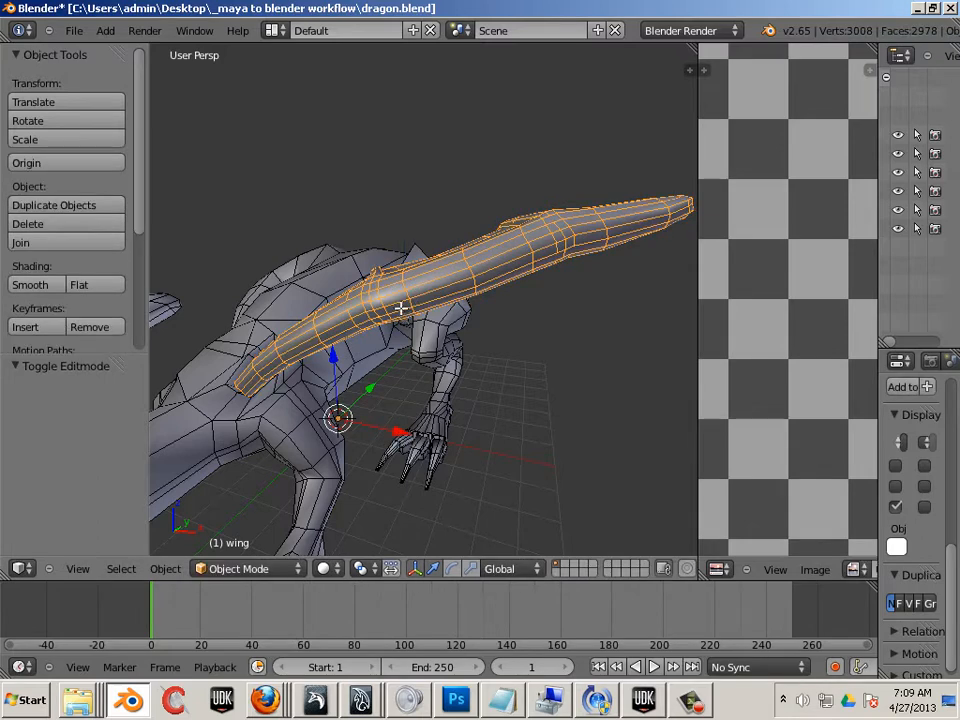
key("Tab")
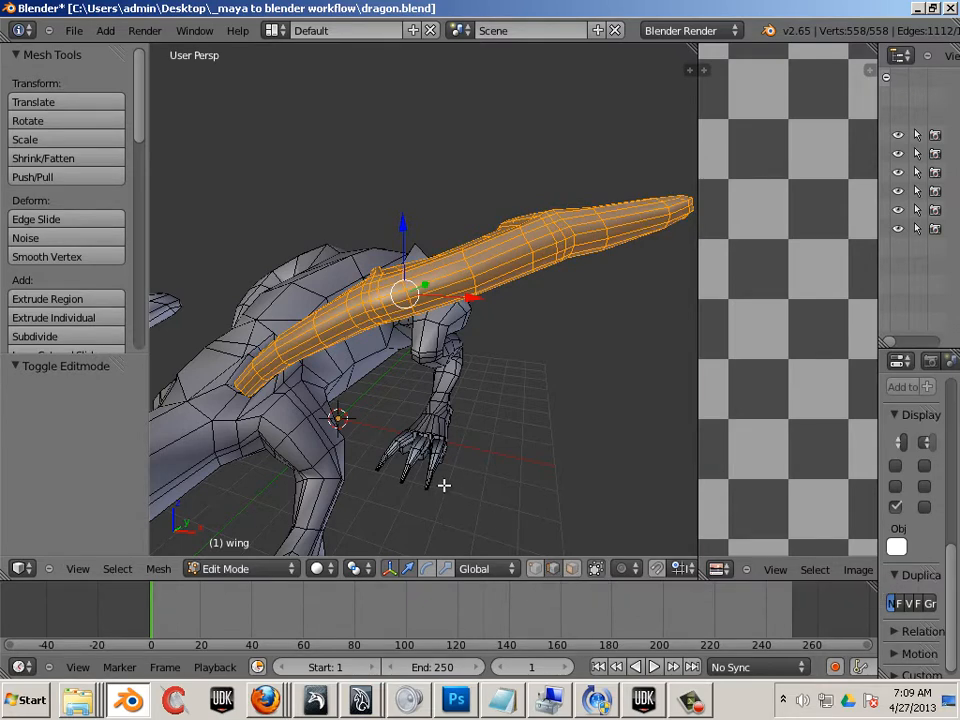
- Select only the lengthwise edge loop along the wing's leading edge and mark it as a seam
middle_click_drag(443, 484, 441, 498)
scroll(441, 498, "up", 6)
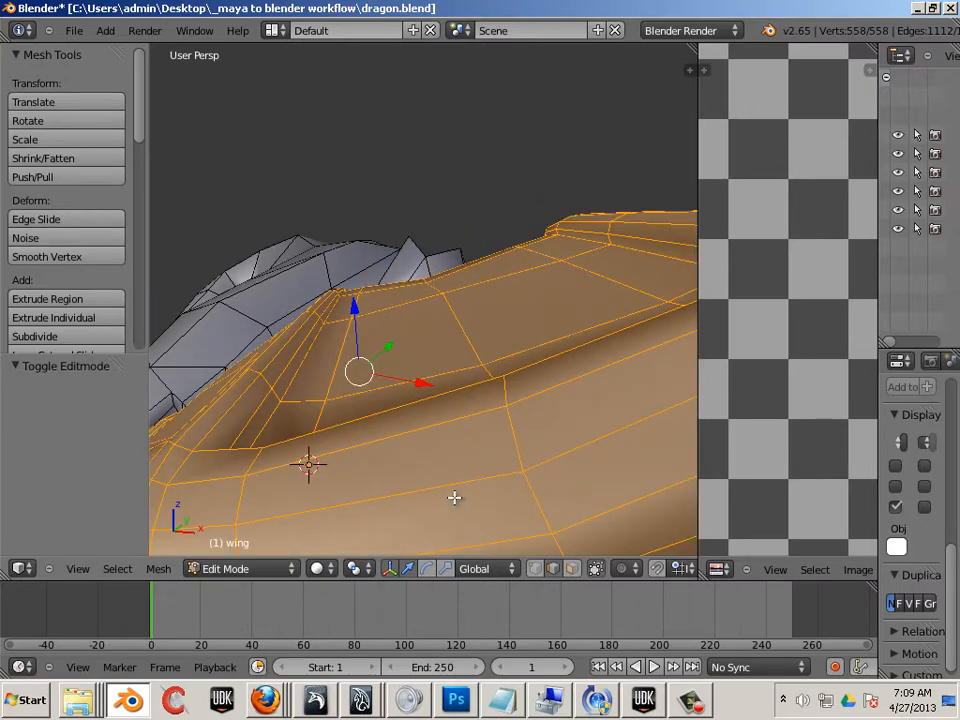
scroll(454, 497, "down", 5)
key("a")
right_click(413, 372)
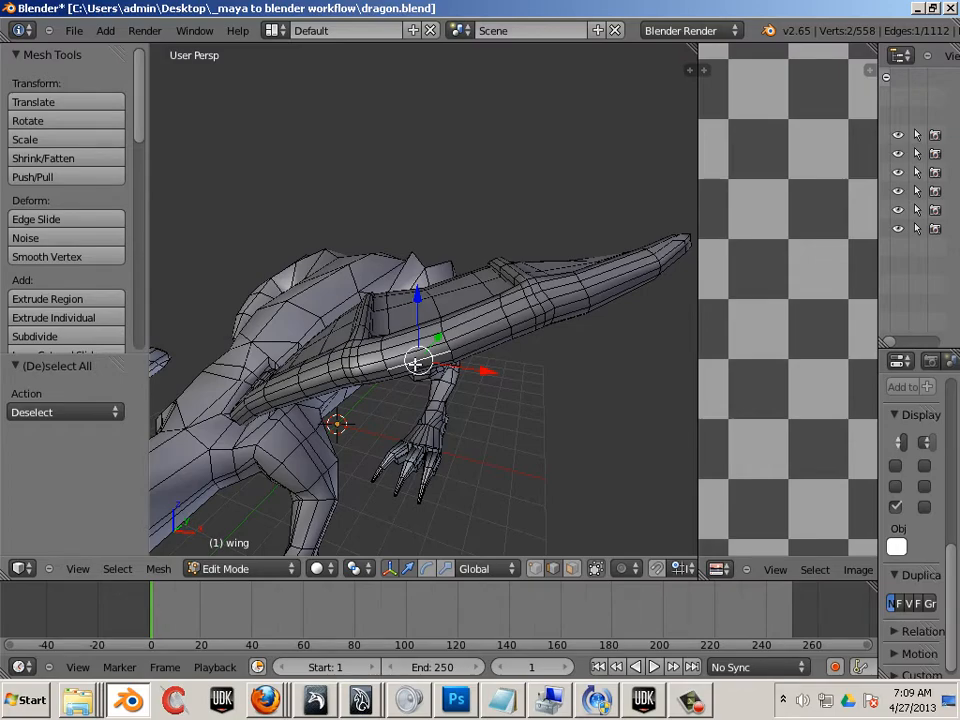
right_click(411, 360, "alt")
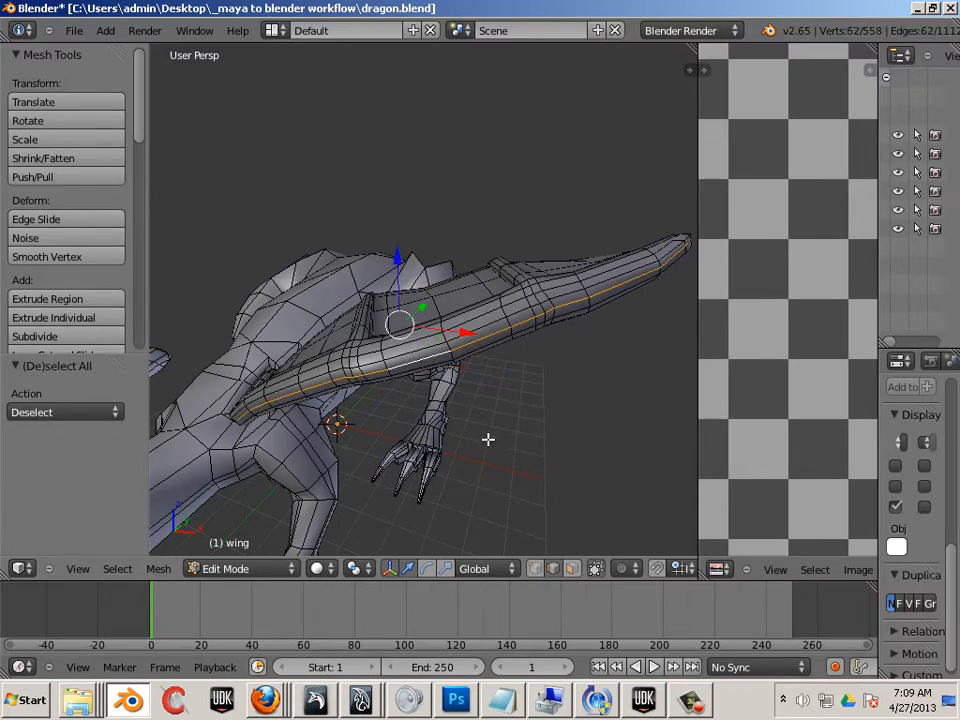
mouse_move(488, 439)
middle_mouse_down()
mouse_move(356, 456)
mouse_move(502, 430)
middle_mouse_up()
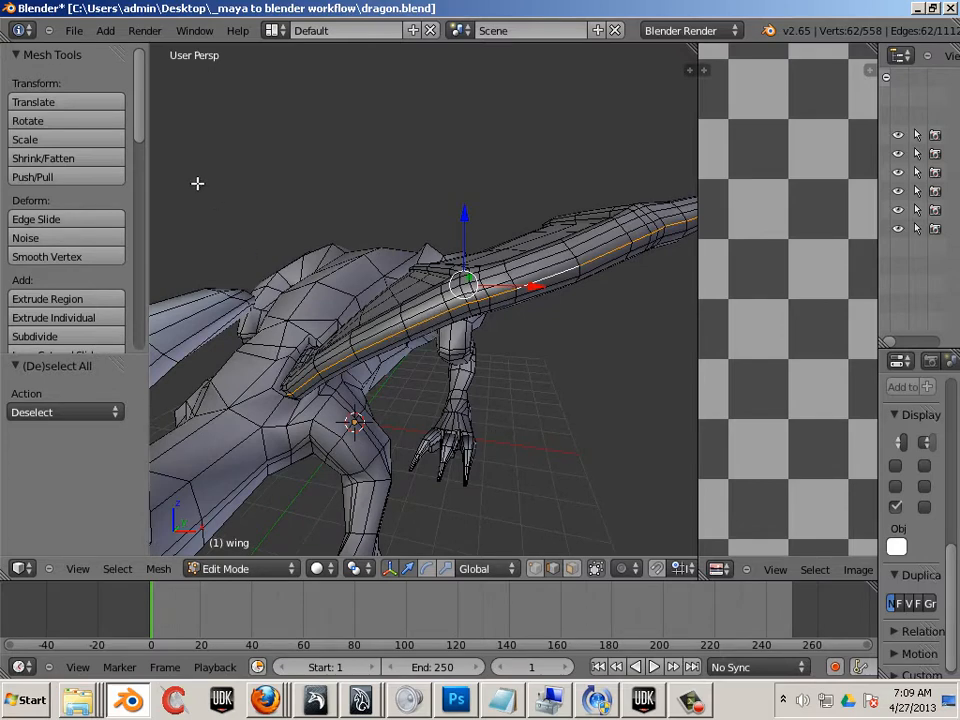
left_click_drag(141, 141, 135, 257)
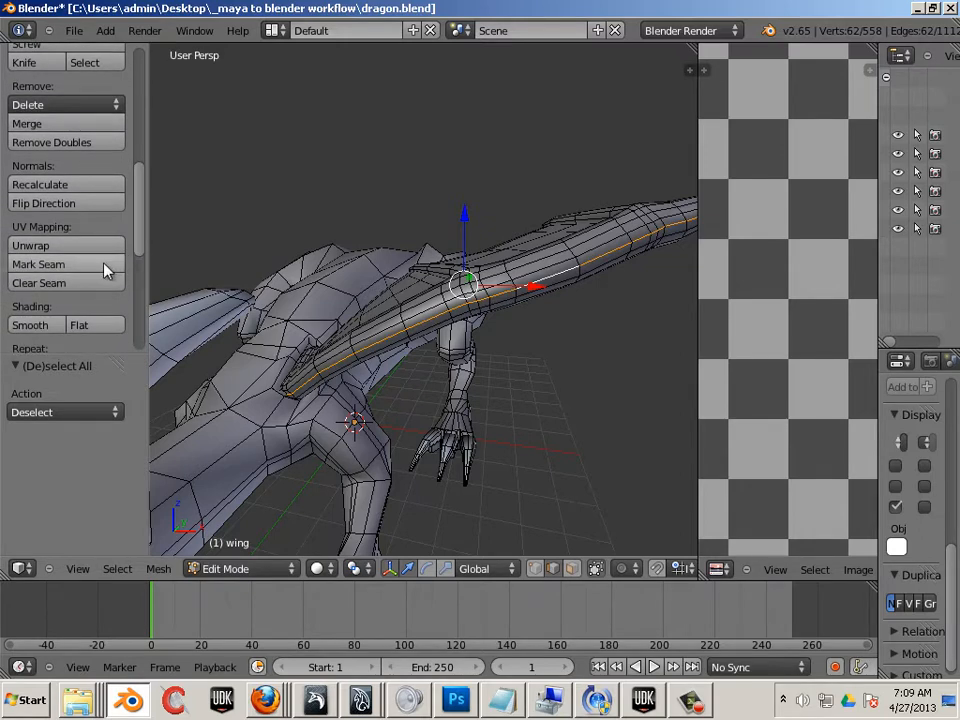
left_click(104, 268)
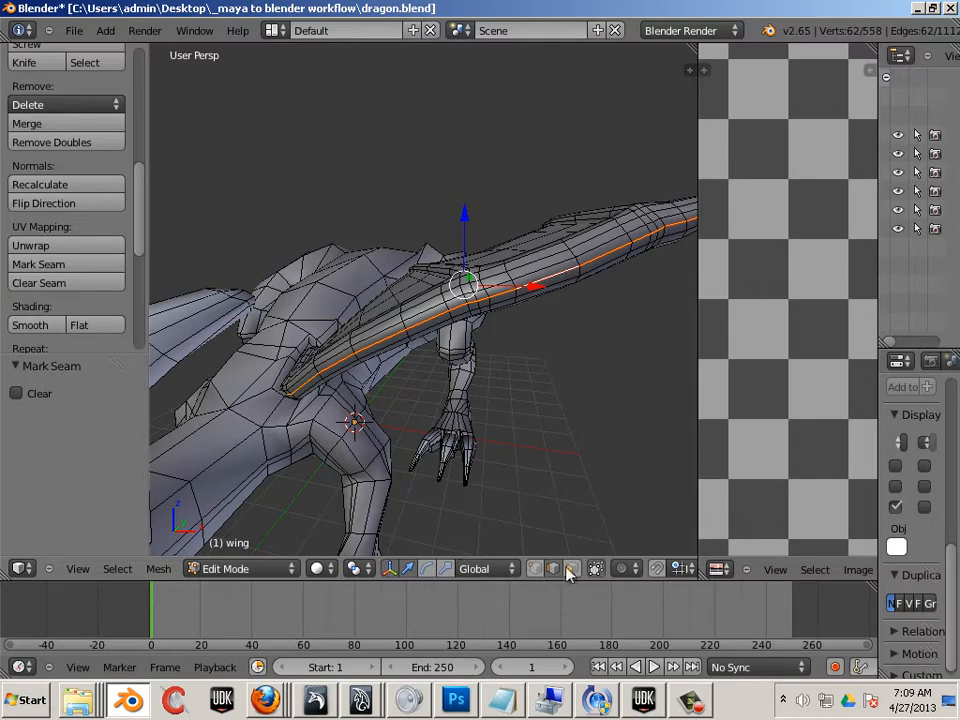
- Select the wing's faces on both sides of the seam with Select Linked in face select mode
key("a")
right_click(548, 268)
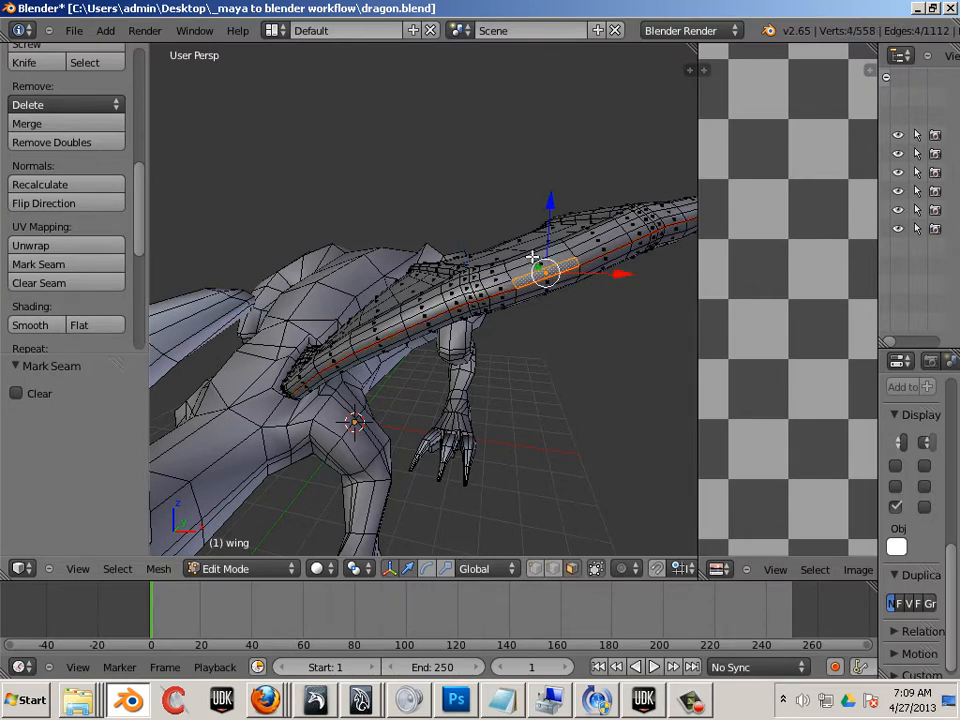
key("l")
key("l")
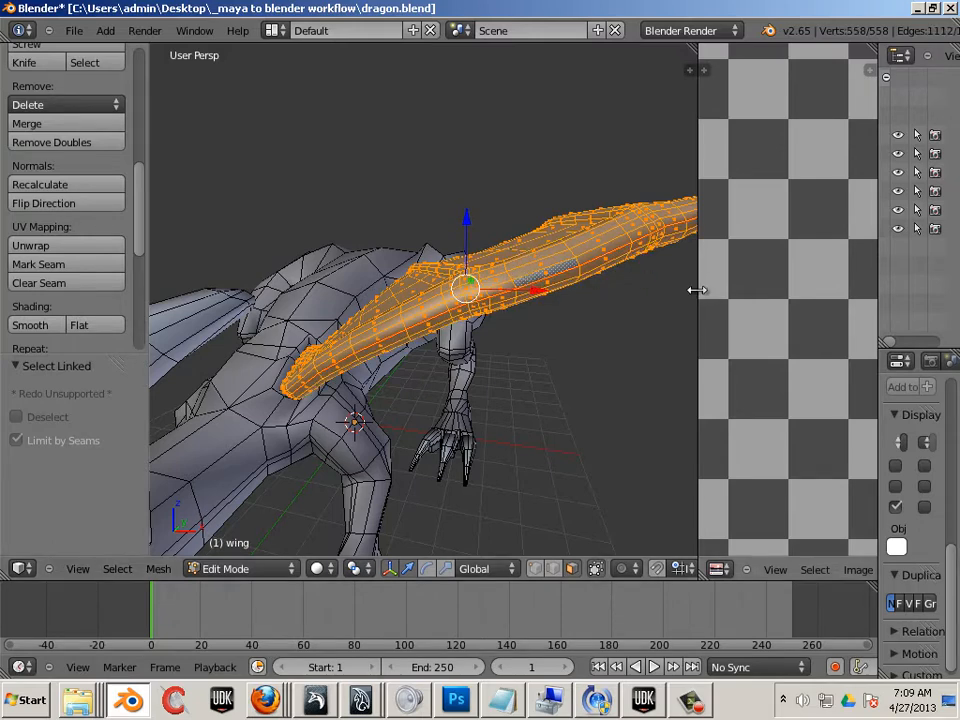
- Widen the UV/Image Editor to show the whole checker image and unwrap the selected wing faces
left_click_drag(694, 287, 439, 312)
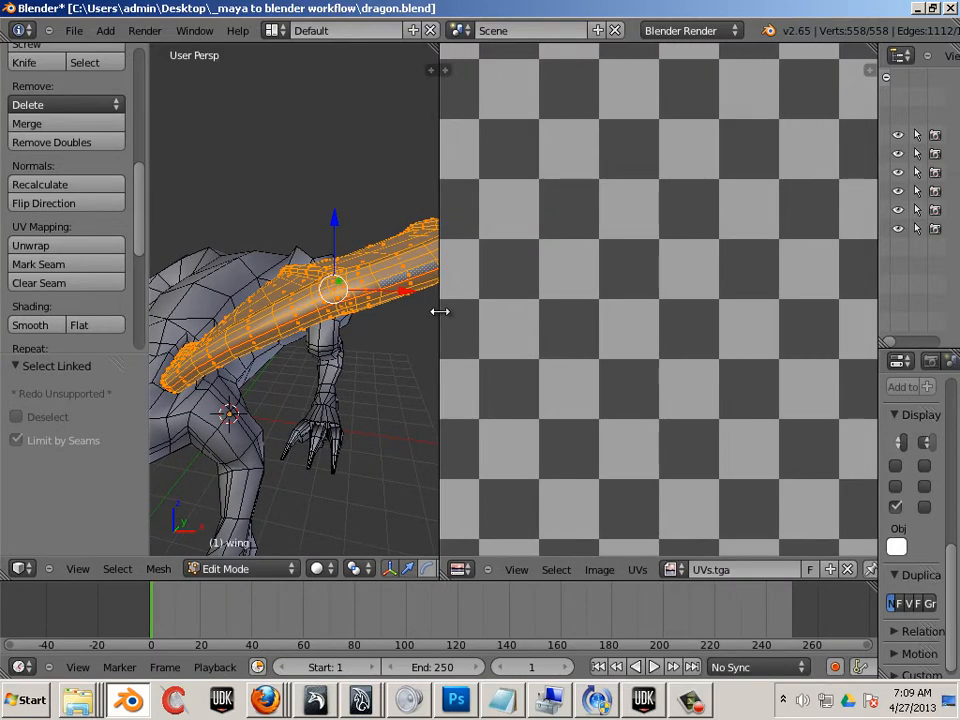
scroll(659, 313, "down", 5)
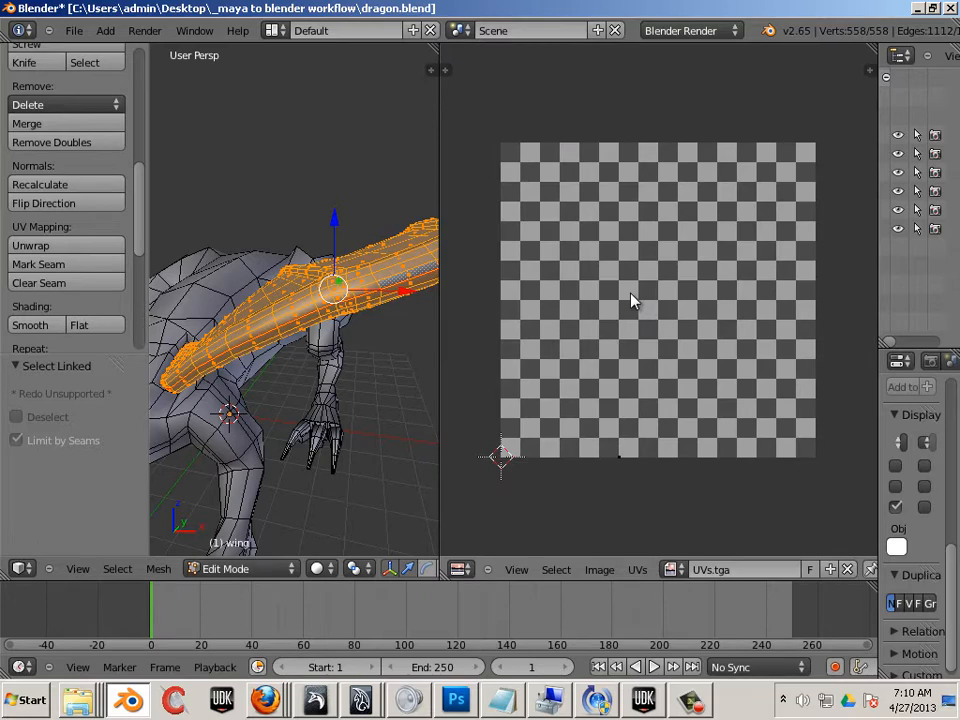
key("u")
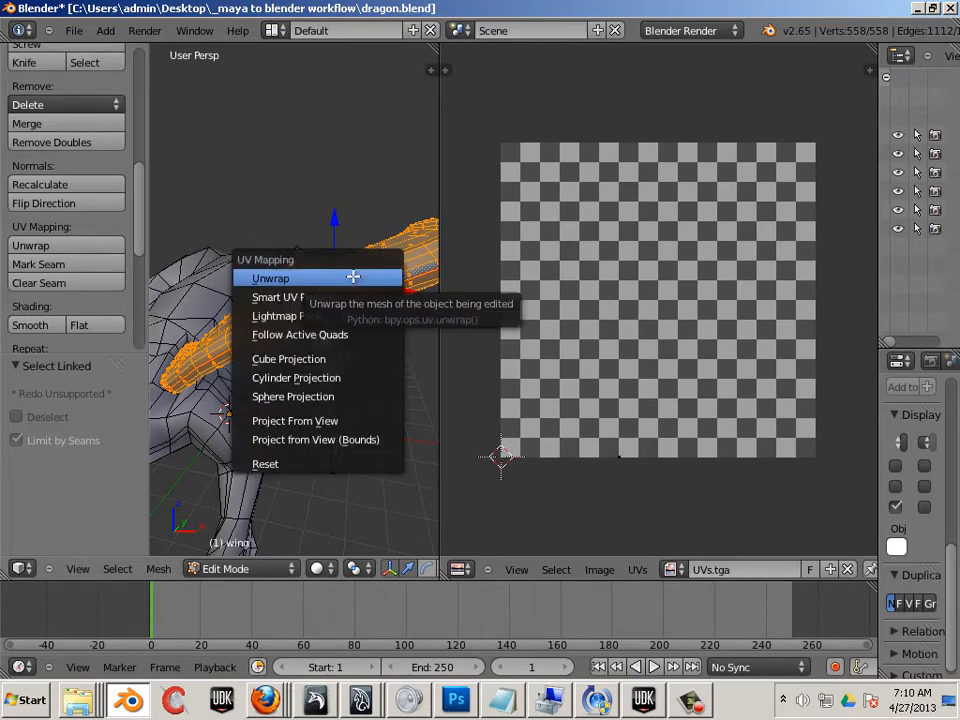
left_click(311, 279)
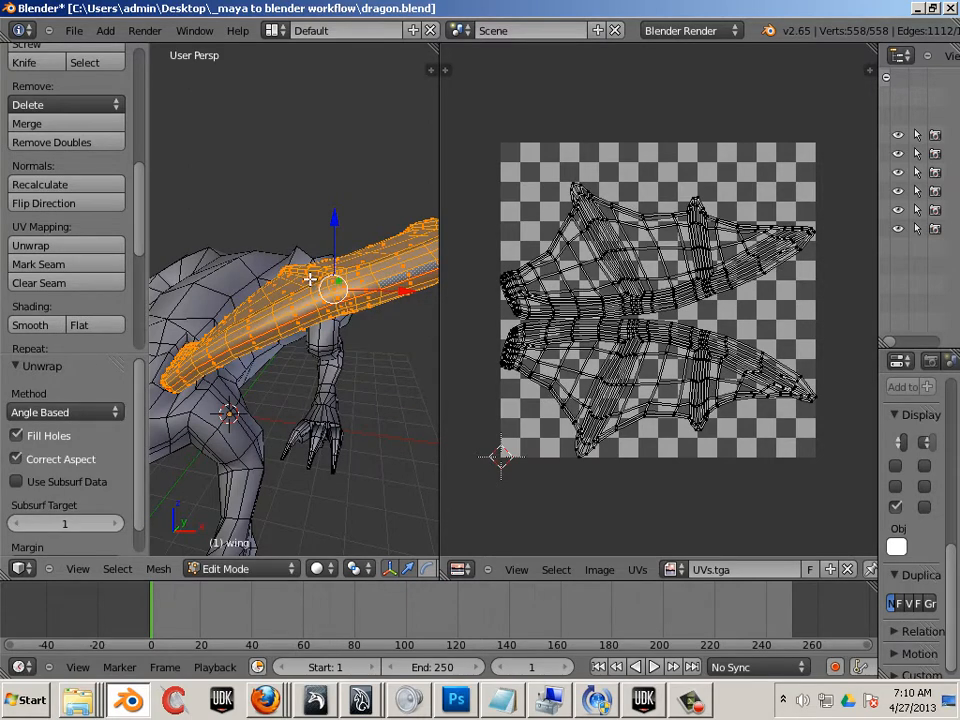
- Move the lower wing UV island by about X 0.432, Y -0.890, below the checker image
scroll(558, 325, "down", 1)
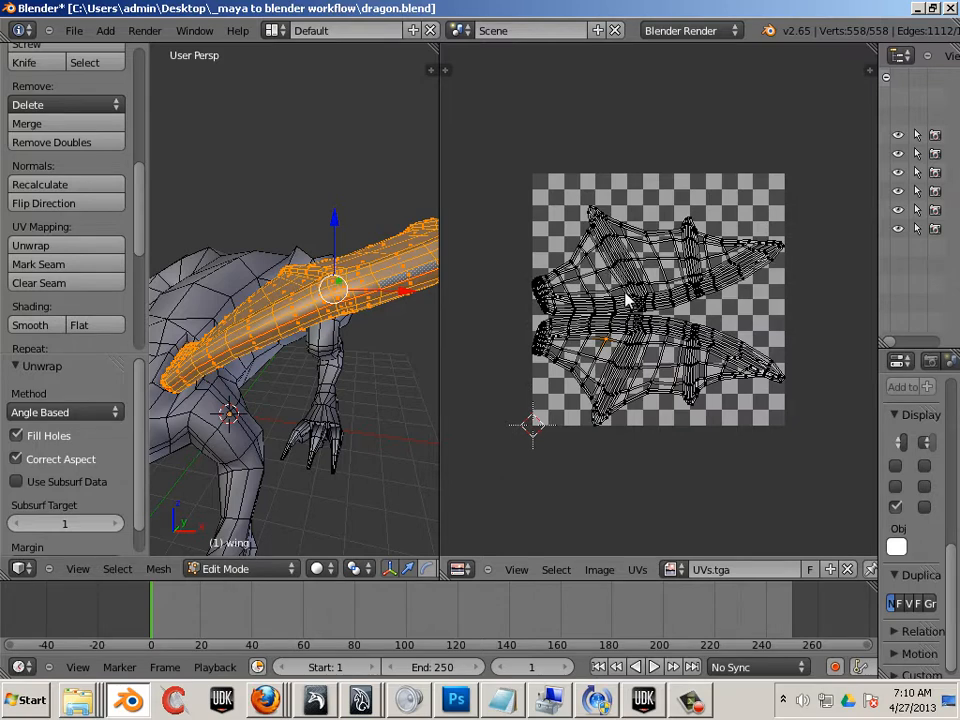
key("l")
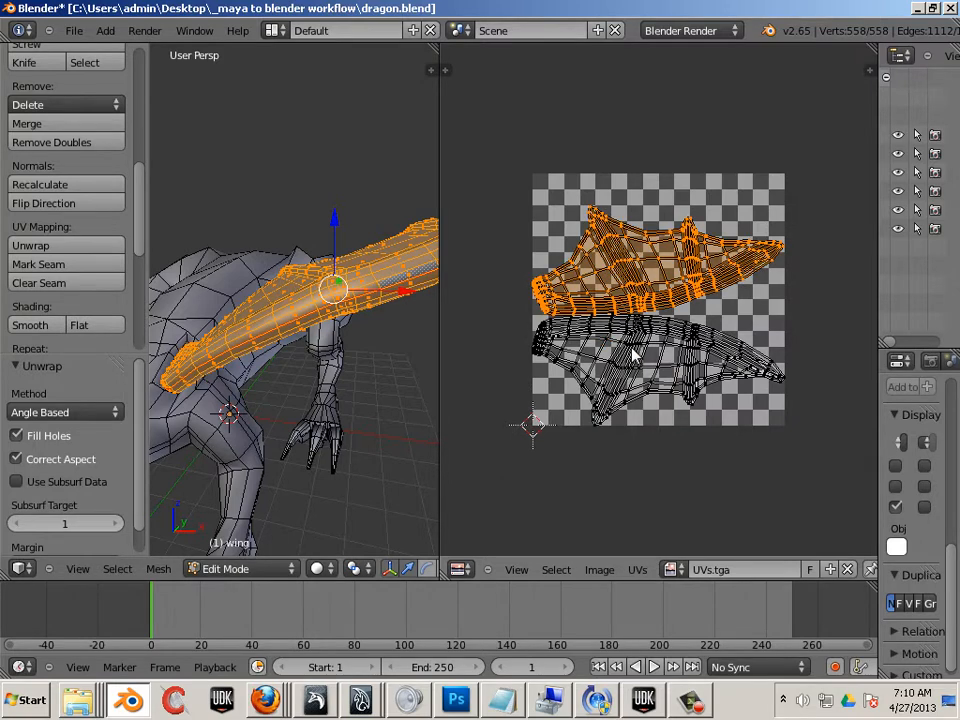
key("l")
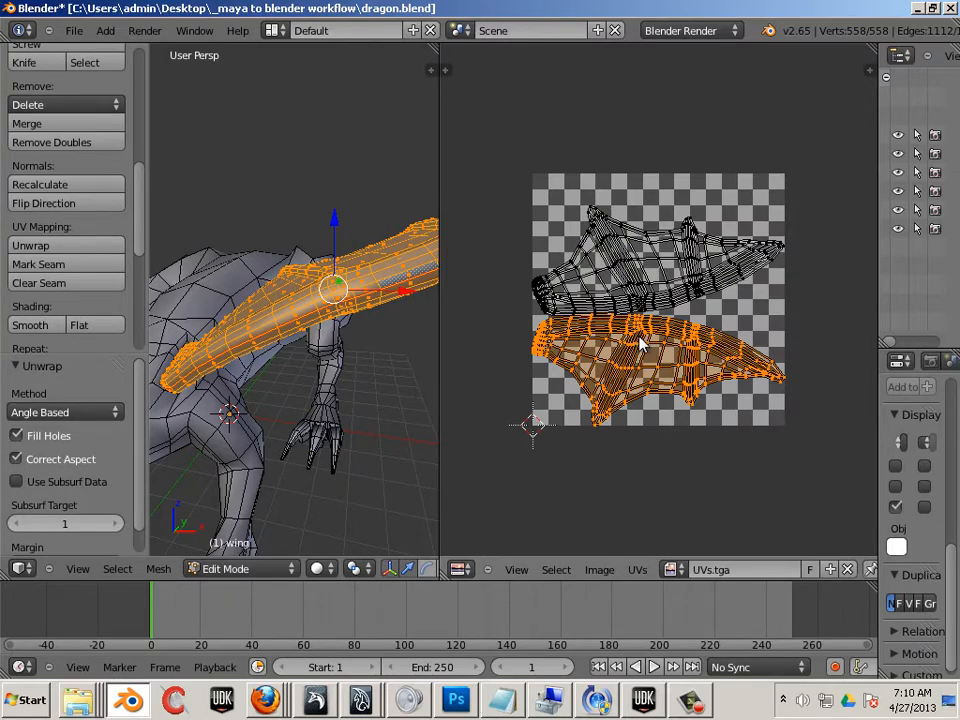
key("g")
left_click(750, 565)
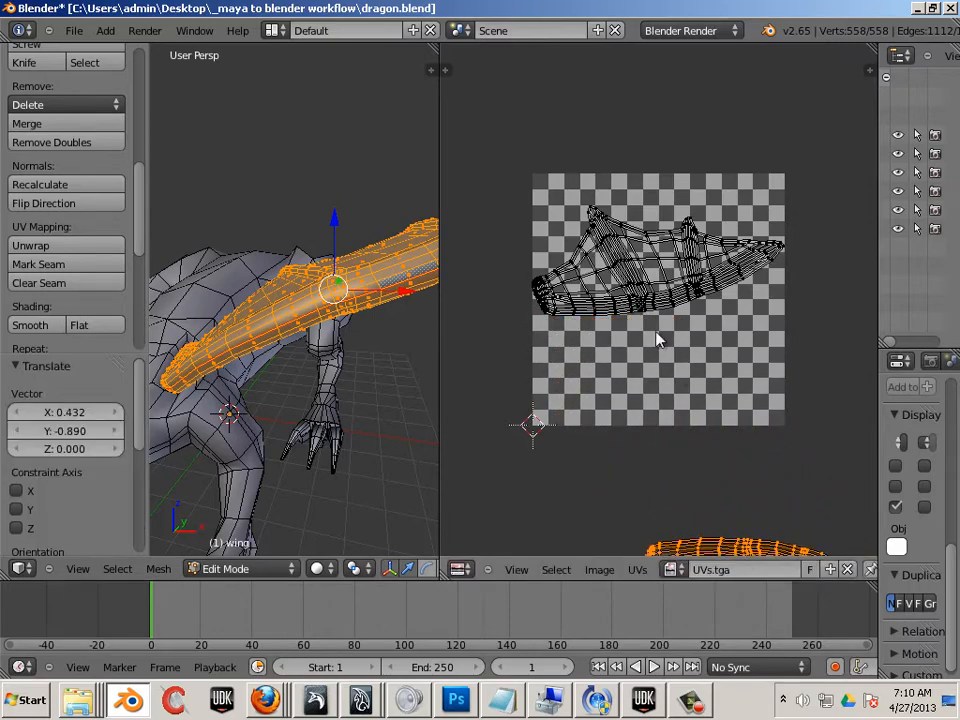
- Move the upper wing UV island by about X 0.339, Y -0.875, off the checker image
key("l")
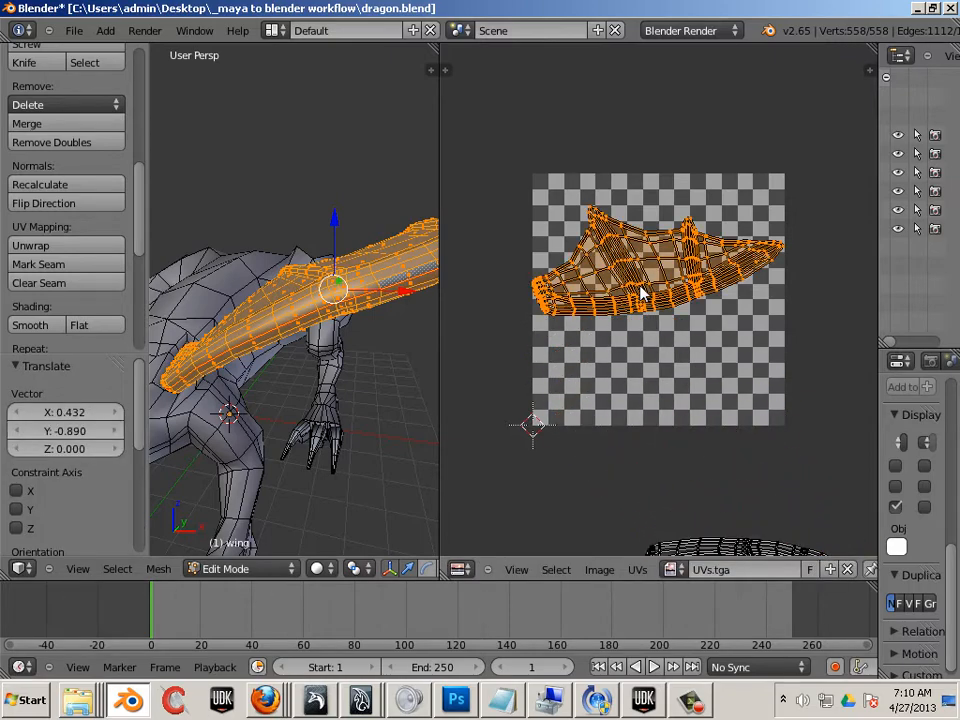
key("g")
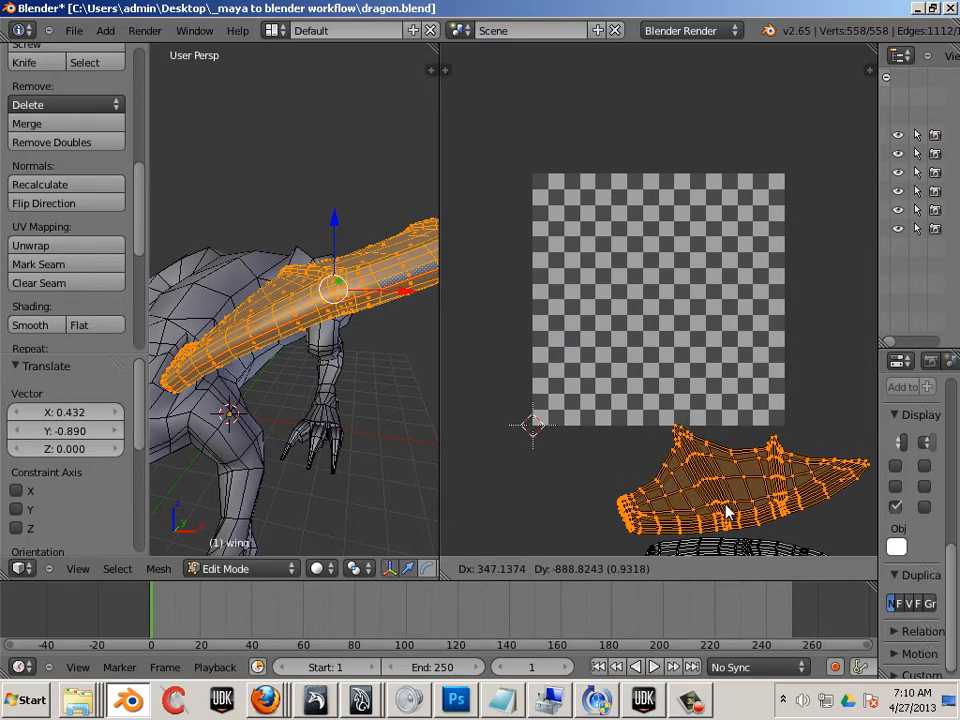
left_click(708, 474)
key("Right")
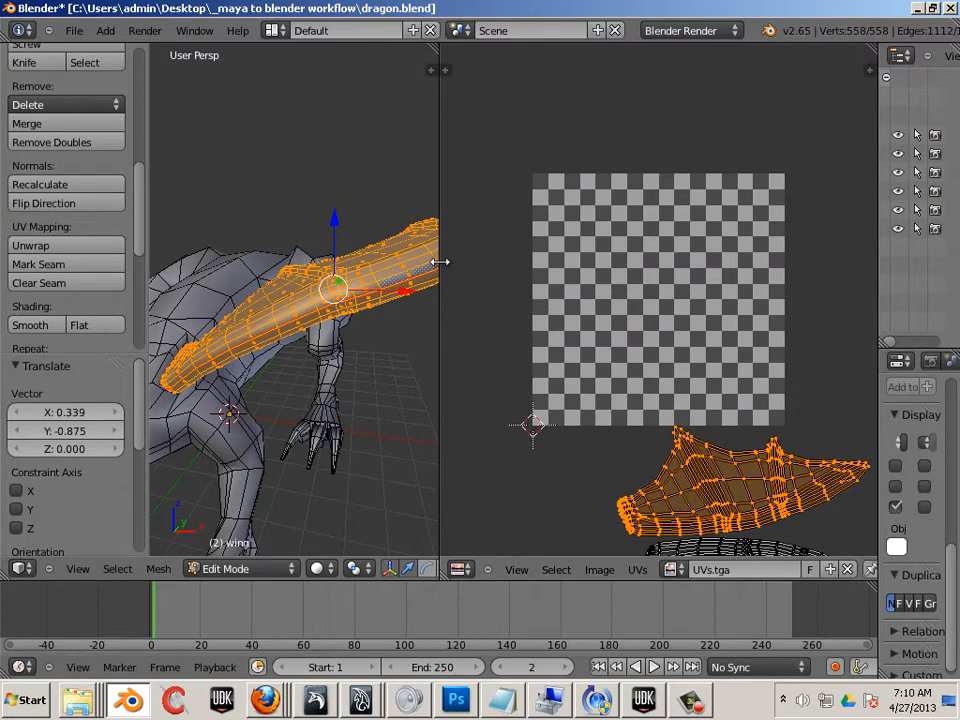
- Enlarge the 3D view against the UV/Image Editor and bring the dragon's head and body into view
left_click_drag(441, 266, 568, 279)
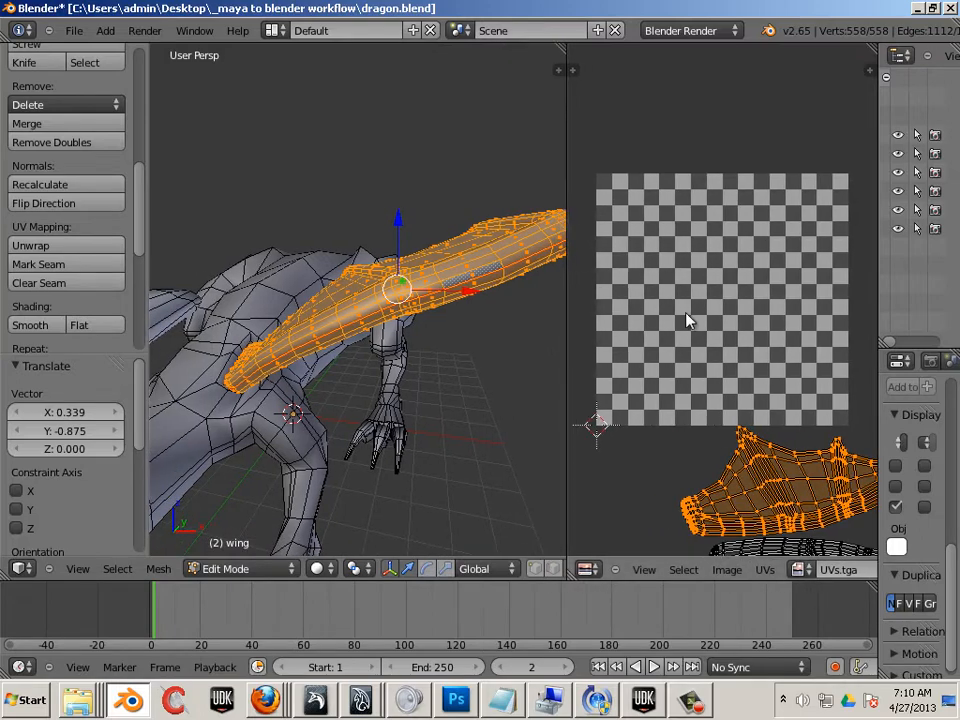
middle_click_drag(469, 334, 500, 335)
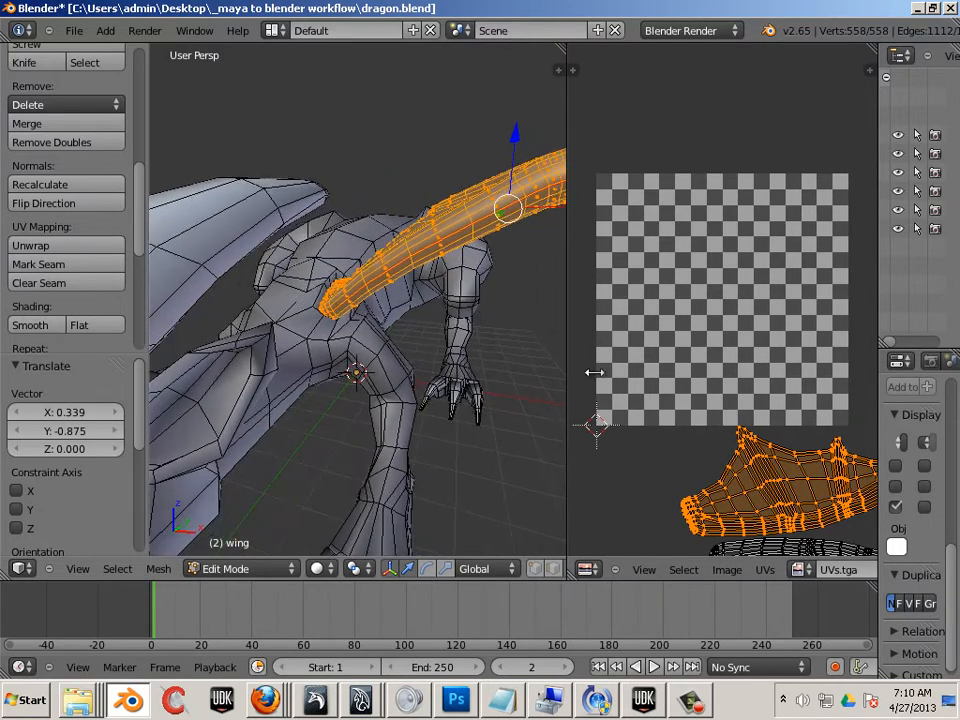
middle_click_drag(440, 396, 506, 315)
scroll(448, 325, "up", 5)
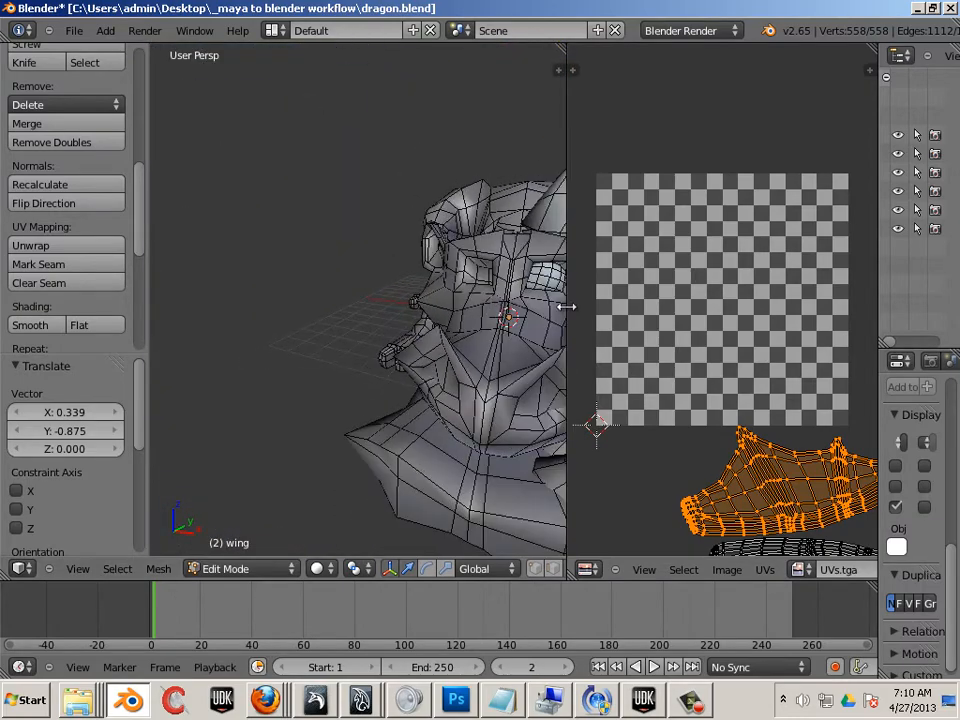
left_click_drag(566, 314, 671, 317)
middle_click_drag(671, 317, 598, 304)
scroll(598, 304, "down", 3)
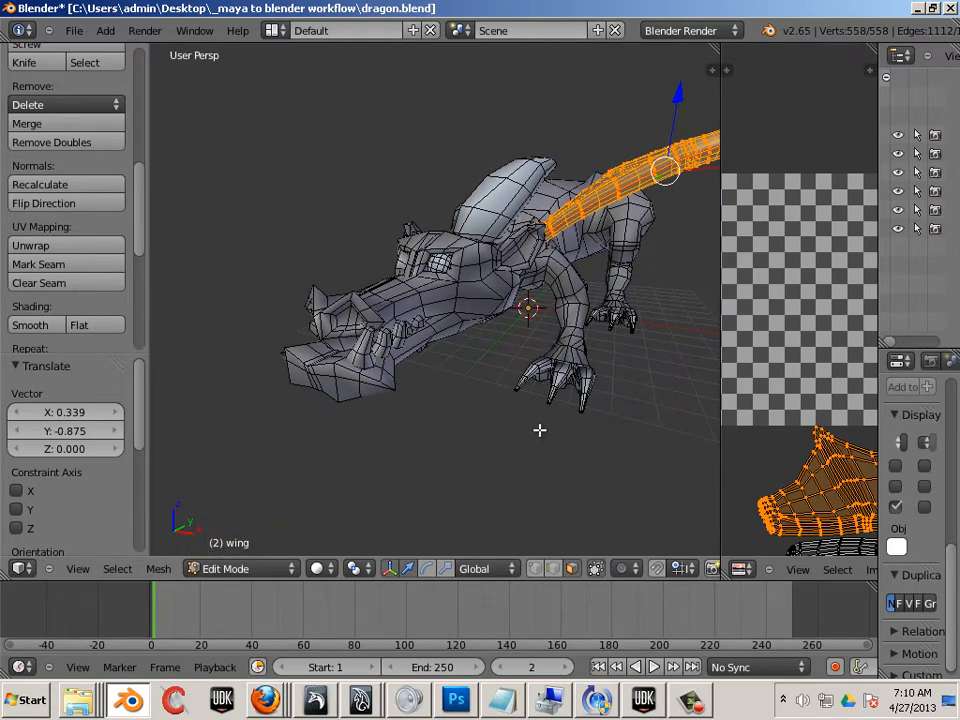
- Return the wing to Object Mode and open the dragon's body in Edit Mode
left_click(268, 570)
left_click(268, 553)
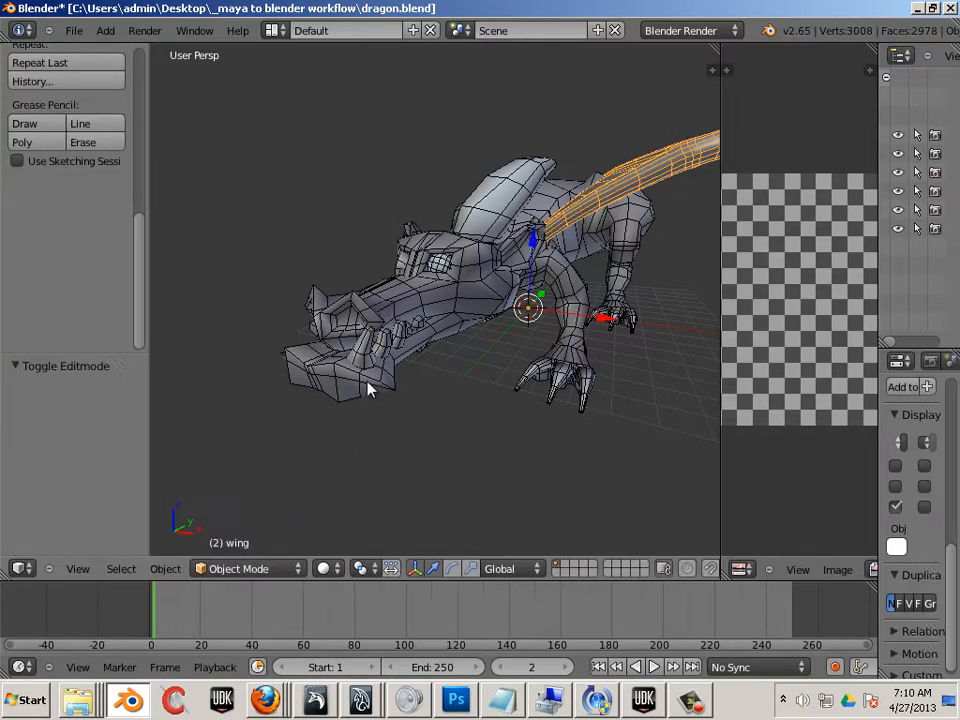
right_click(410, 302)
middle_click_drag(410, 302, 386, 290)
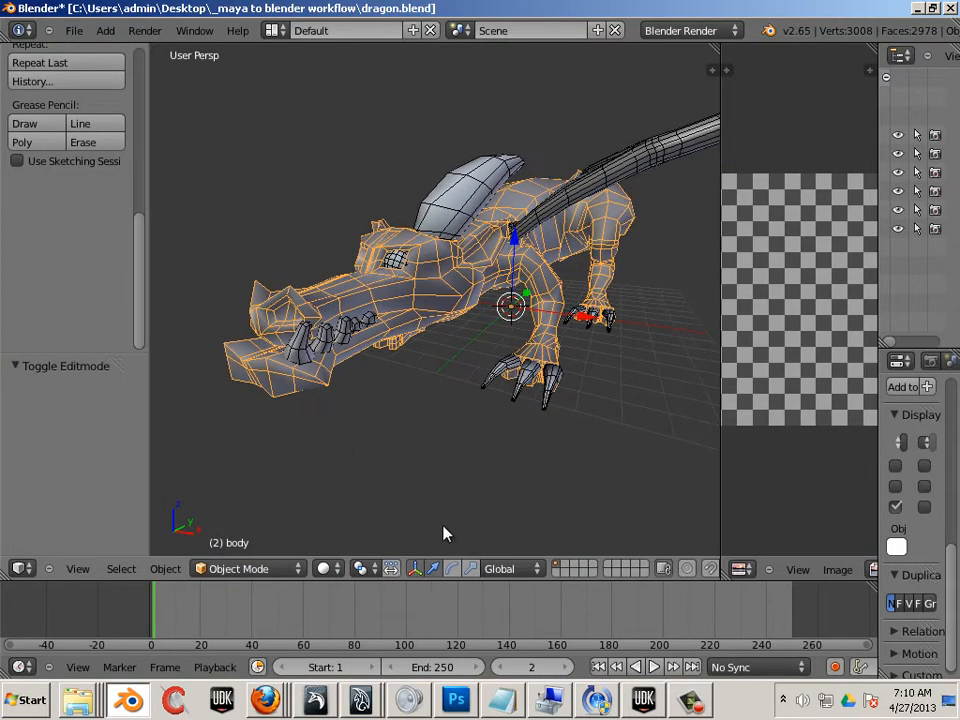
left_click(298, 575)
left_click(257, 529)
mouse_move(420, 465)
middle_mouse_down()
mouse_move(441, 478)
mouse_move(416, 474)
middle_mouse_up()
scroll(425, 475, "up", 2)
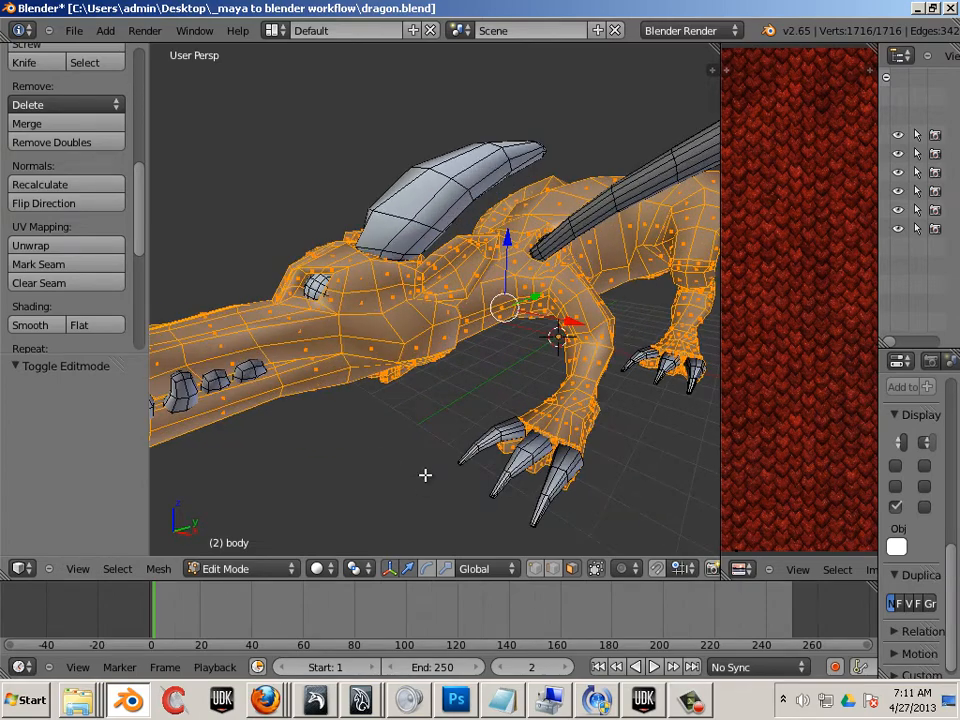
- Return the dragon's body to Object Mode, then select the horn and open it in Edit Mode
left_click(261, 568)
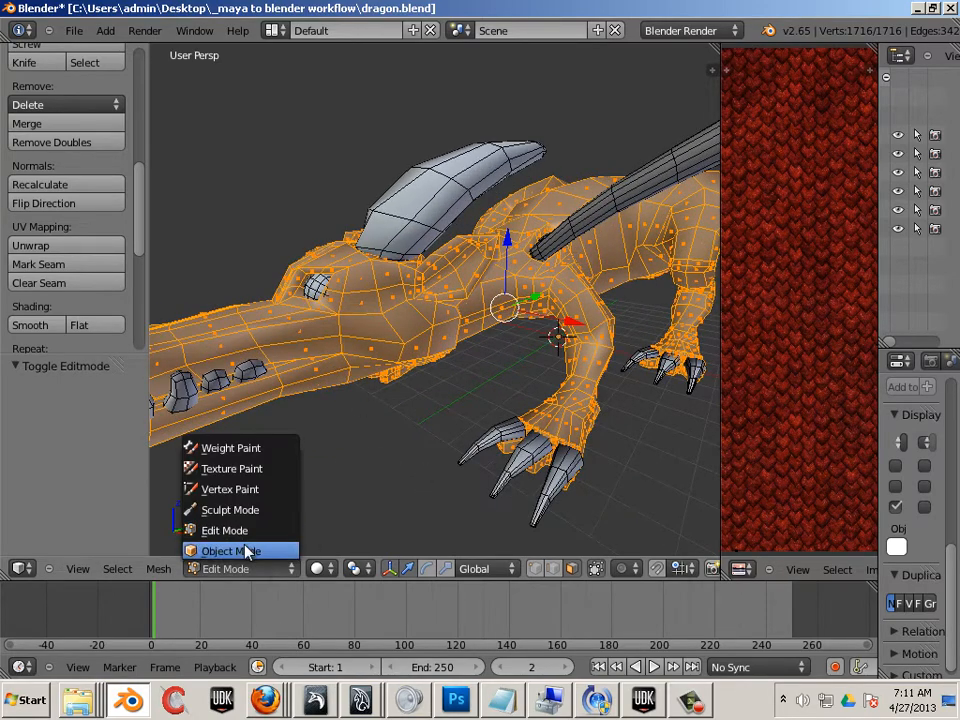
left_click(249, 550)
right_click(380, 230)
middle_click_drag(435, 422, 423, 440)
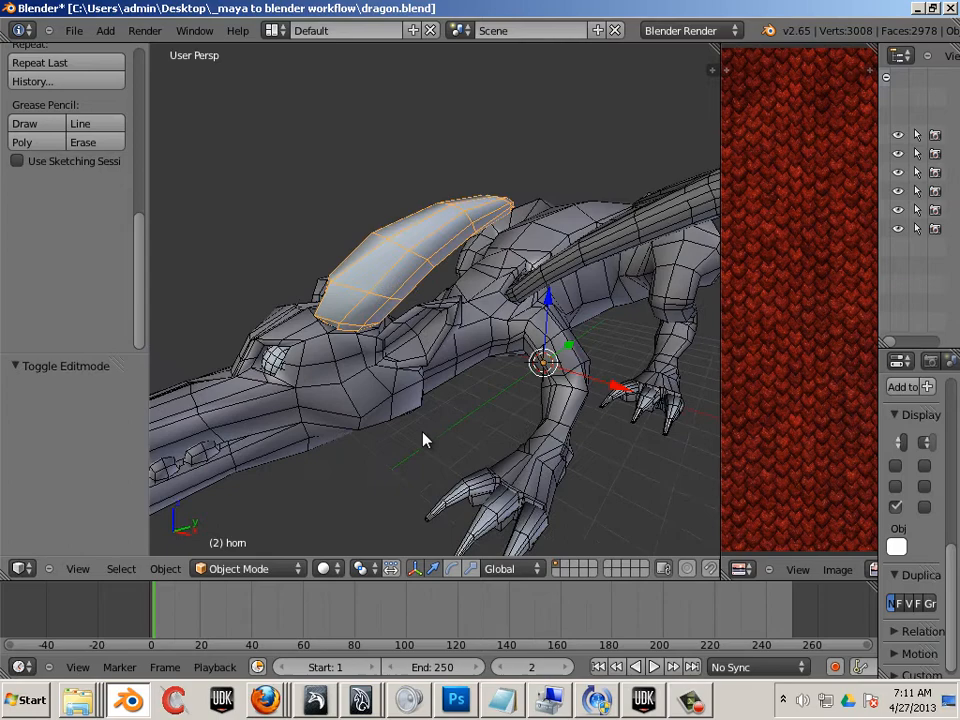
left_click(272, 568)
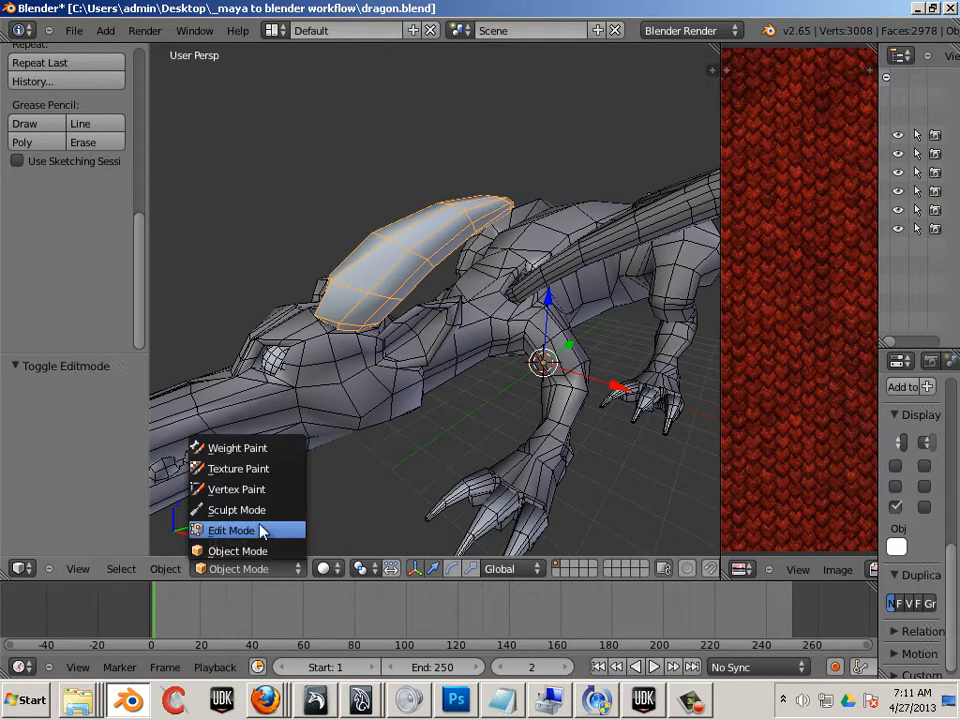
left_click(261, 531)
middle_click_drag(429, 439, 369, 408)
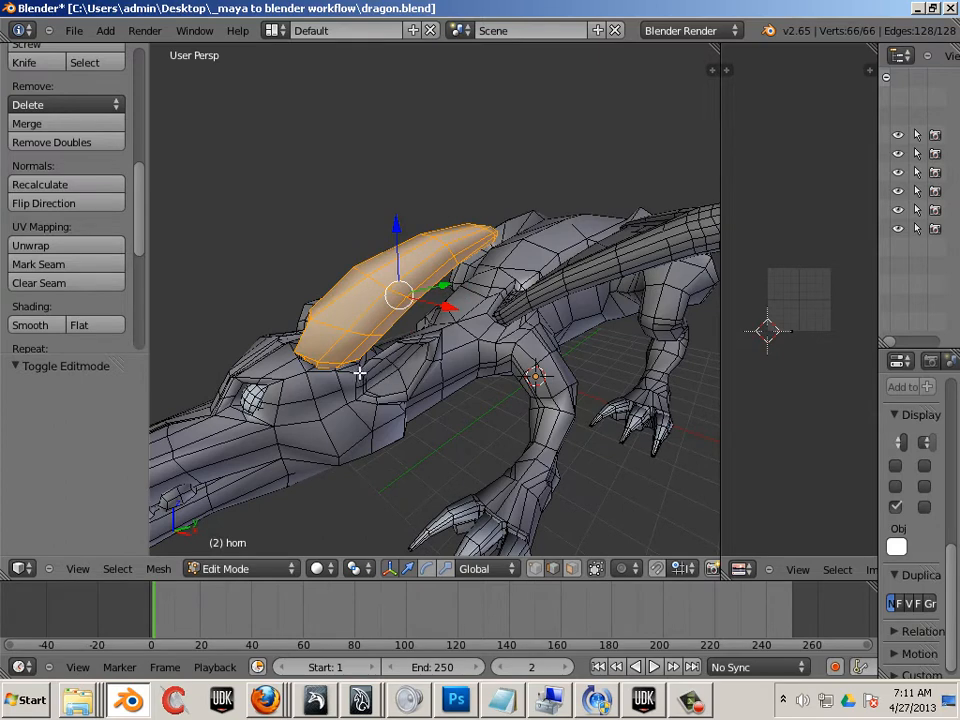
scroll(343, 372, "up", 2)
scroll(343, 372, "down", 2)
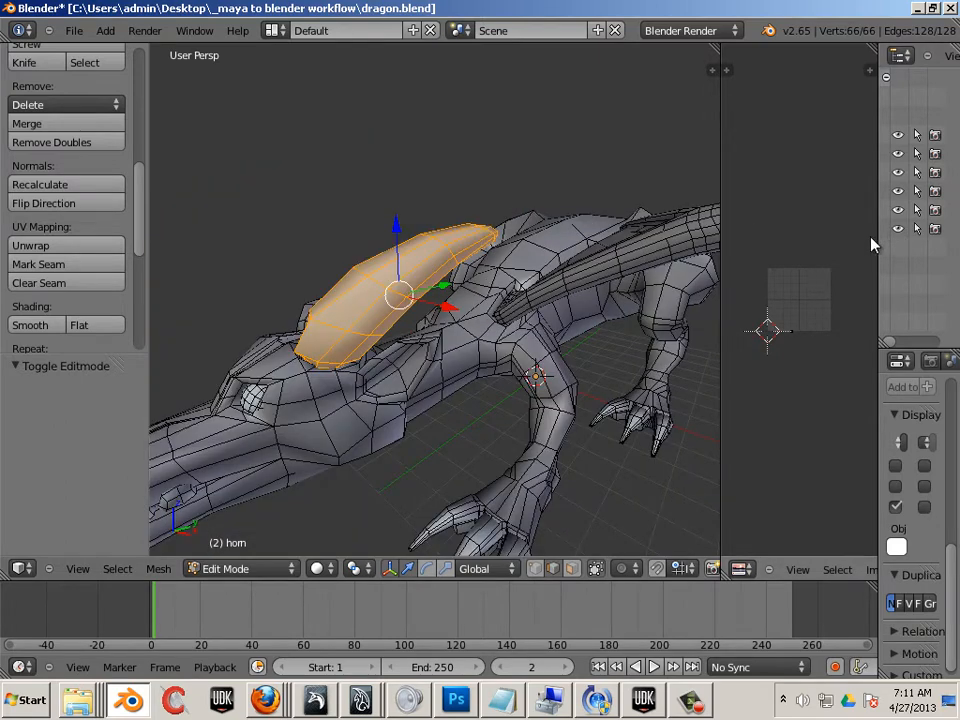
- Widen the Outliner and hide the claws, eye, body, teeth and wing, leaving only the horn shown
left_click_drag(879, 243, 751, 281)
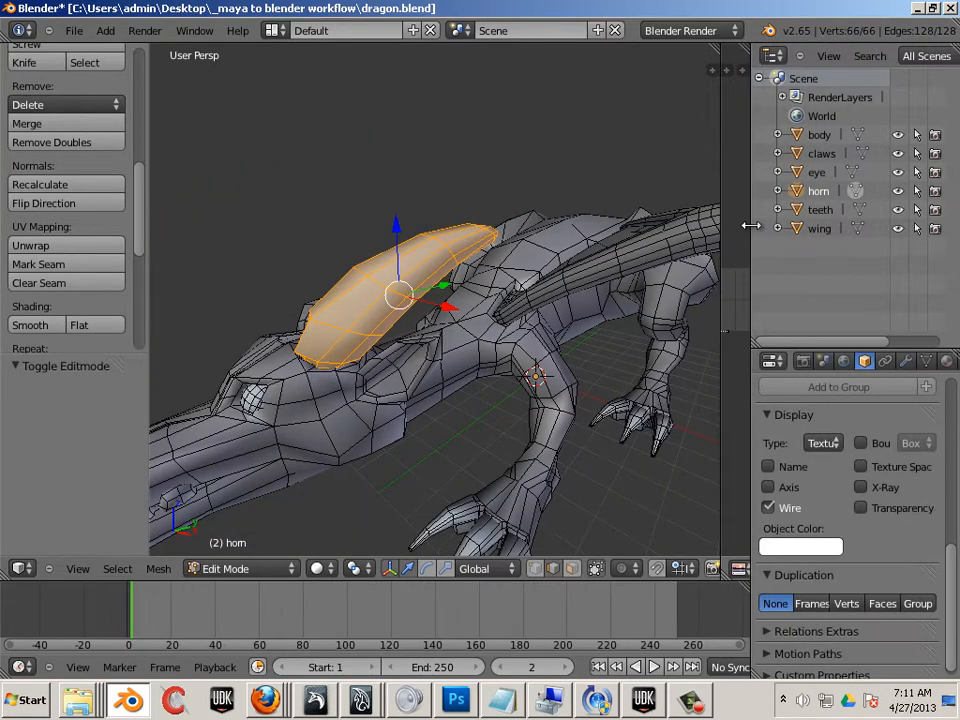
left_click(778, 154)
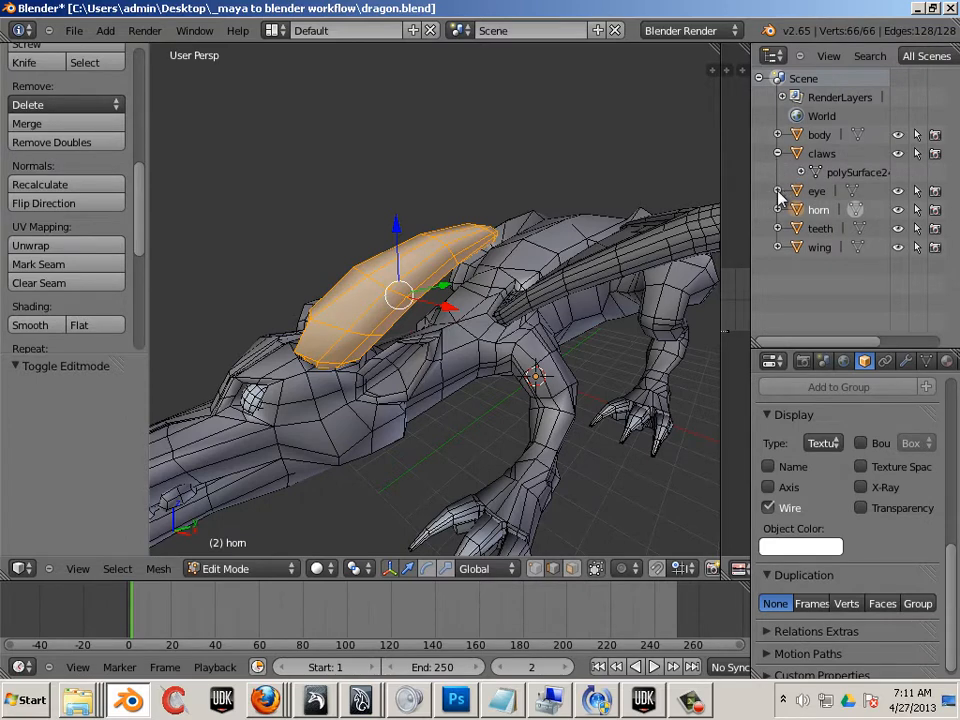
left_click(778, 153)
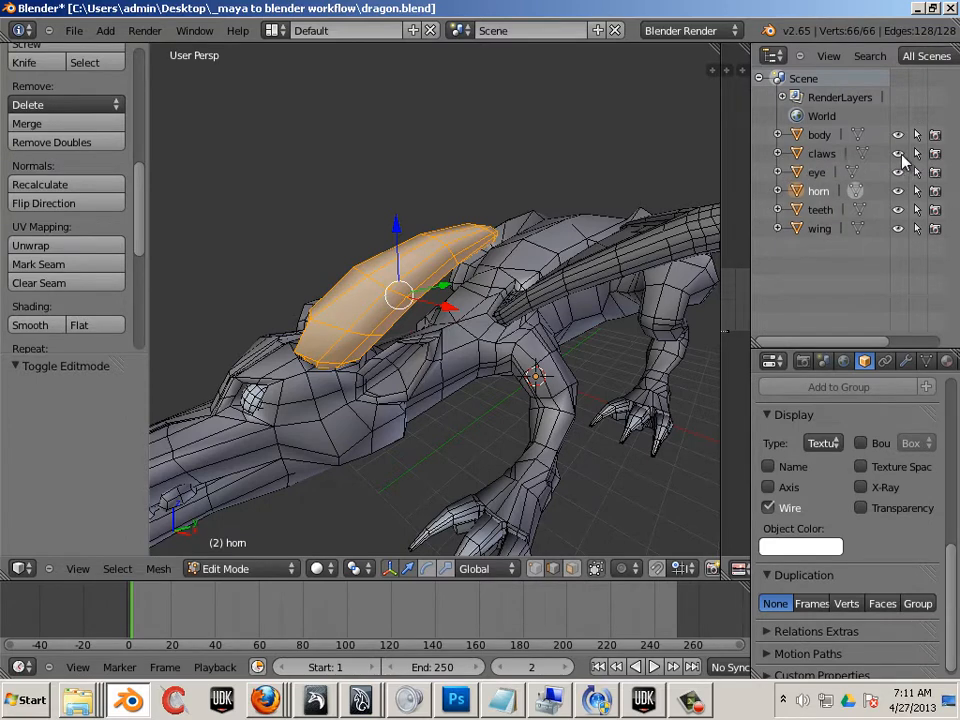
left_click(897, 153)
left_click(897, 172)
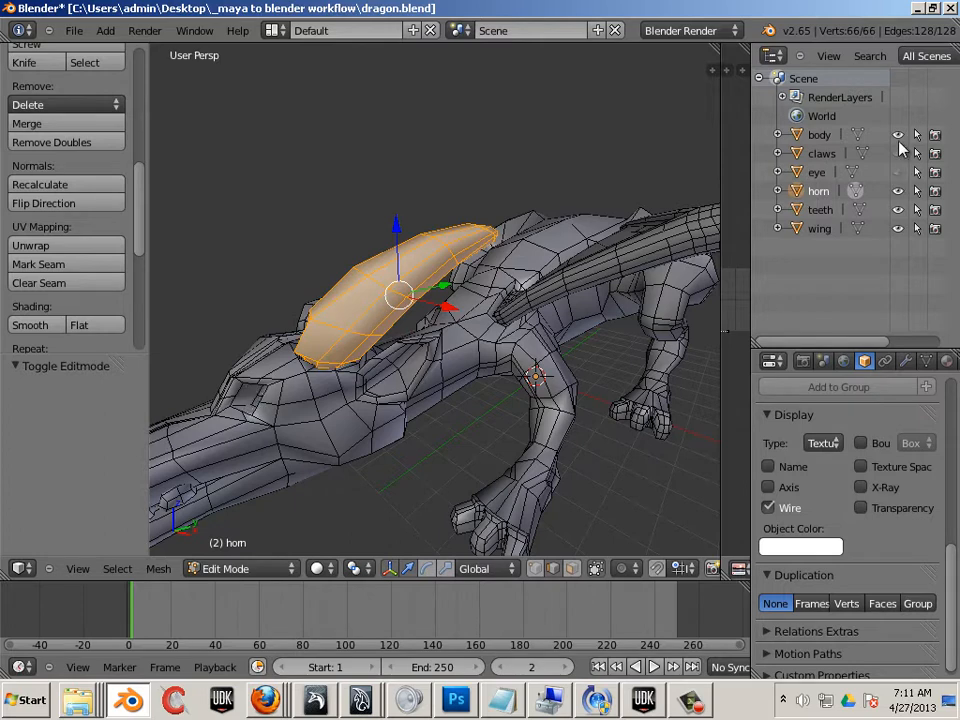
left_click(897, 134)
left_click(897, 210)
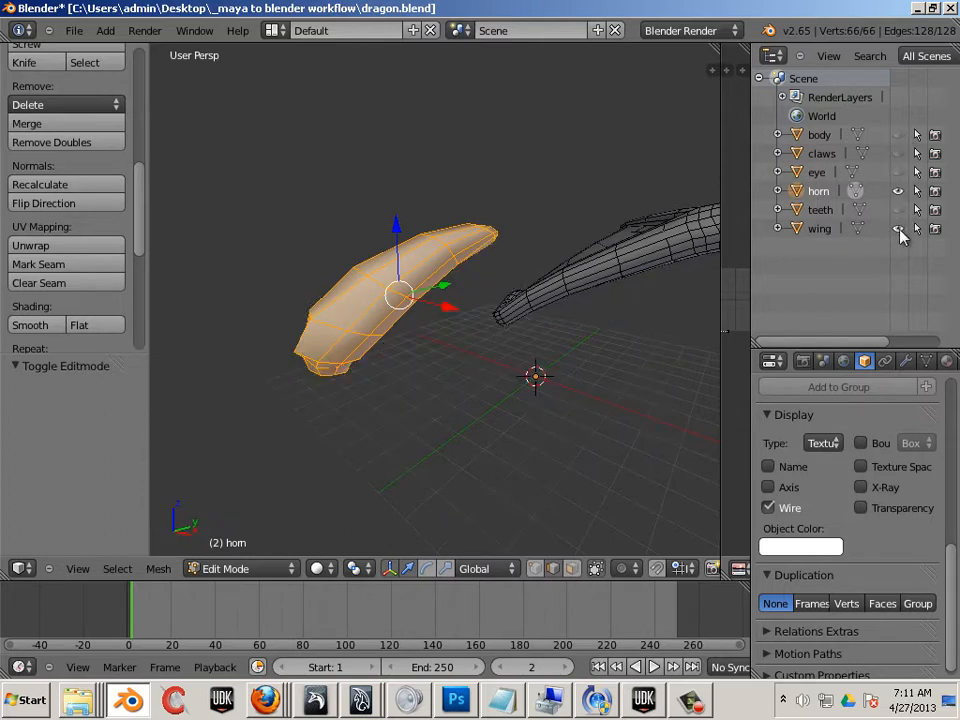
left_click(897, 229)
- Select the edge loop around the horn's base cap and mark it as a seam
mouse_move(474, 381)
middle_mouse_down()
mouse_move(525, 379)
mouse_move(454, 388)
mouse_move(507, 364)
mouse_move(461, 375)
mouse_move(489, 371)
mouse_move(480, 371)
mouse_move(482, 347)
mouse_move(418, 392)
mouse_move(490, 336)
mouse_move(465, 360)
middle_mouse_up()
scroll(510, 375, "up", 5)
scroll(501, 371, "down", 4)
scroll(467, 360, "up", 5)
scroll(477, 361, "down", 1)
right_click(454, 353)
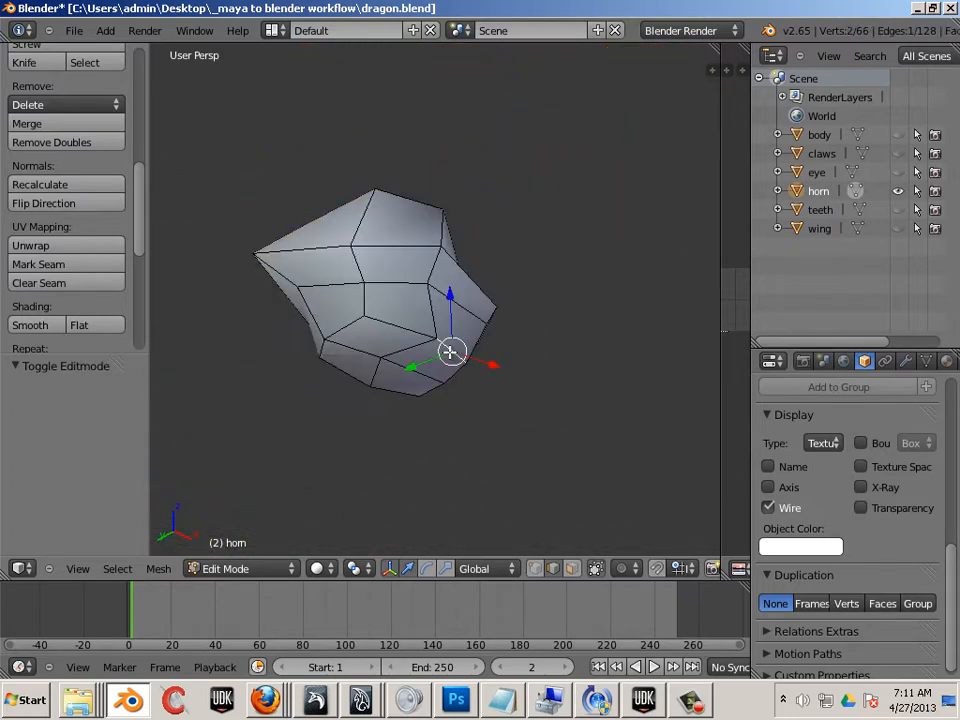
right_click(449, 352, "alt")
right_click(342, 330, "alt")
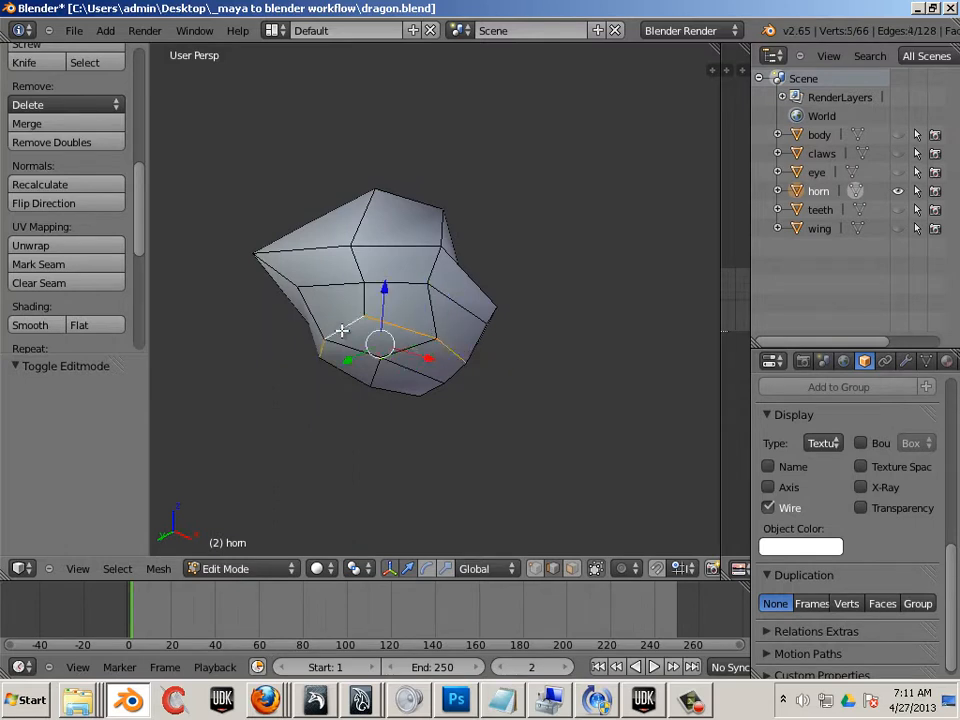
middle_click_drag(385, 408, 389, 398)
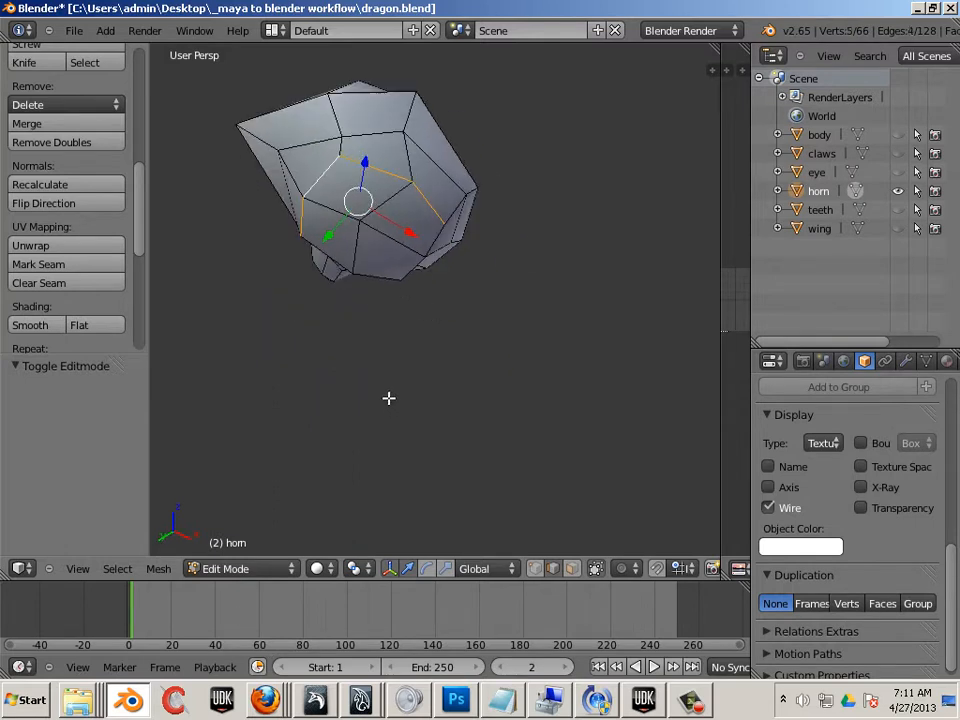
right_click(406, 272, "alt+shift")
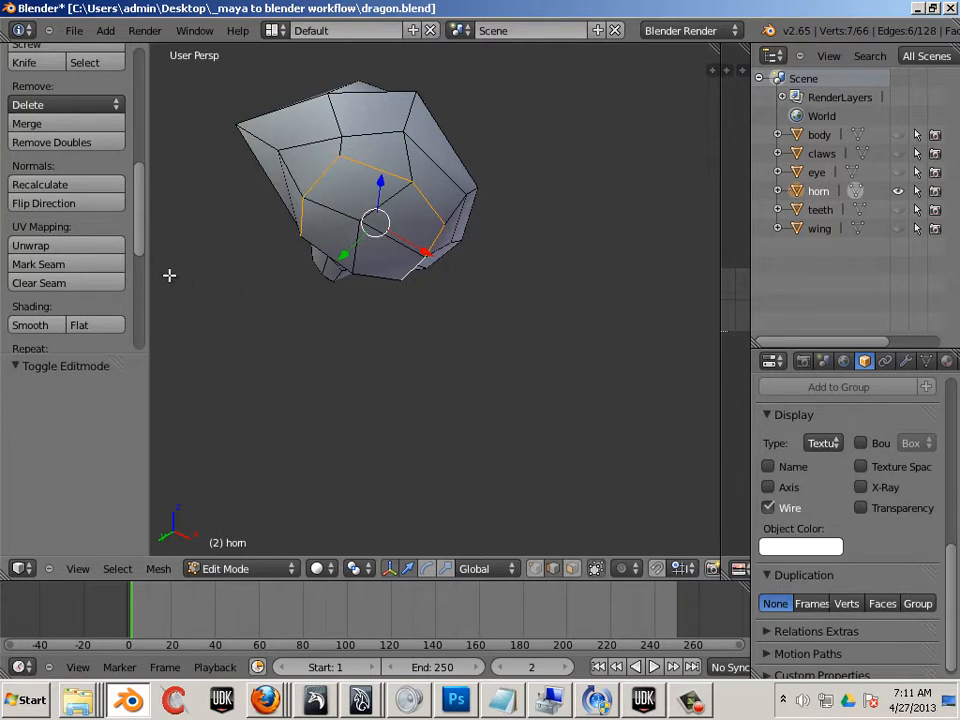
left_click(107, 265)
- Add the lengthwise edge loop along the horn to the selection and mark it as a seam
scroll(472, 353, "down", 4)
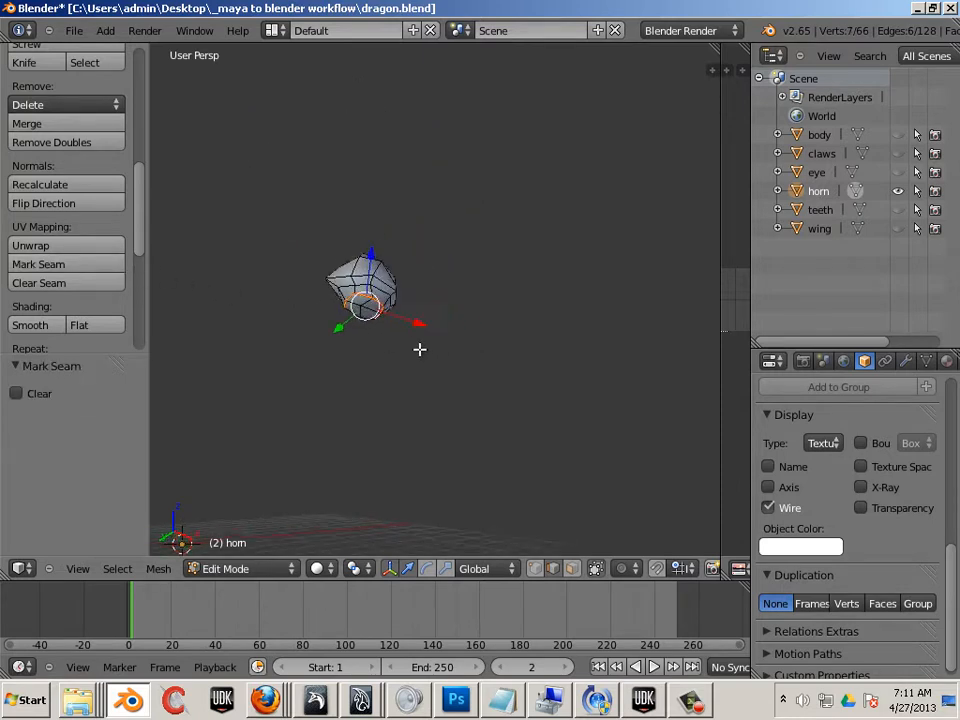
middle_click_drag(420, 349, 320, 362)
right_click(294, 360, "alt+shift")
middle_click_drag(445, 389, 300, 450)
scroll(409, 405, "down", 4)
middle_click_drag(409, 405, 470, 405)
key("g")
left_click(309, 408)
key("ctrl+z")
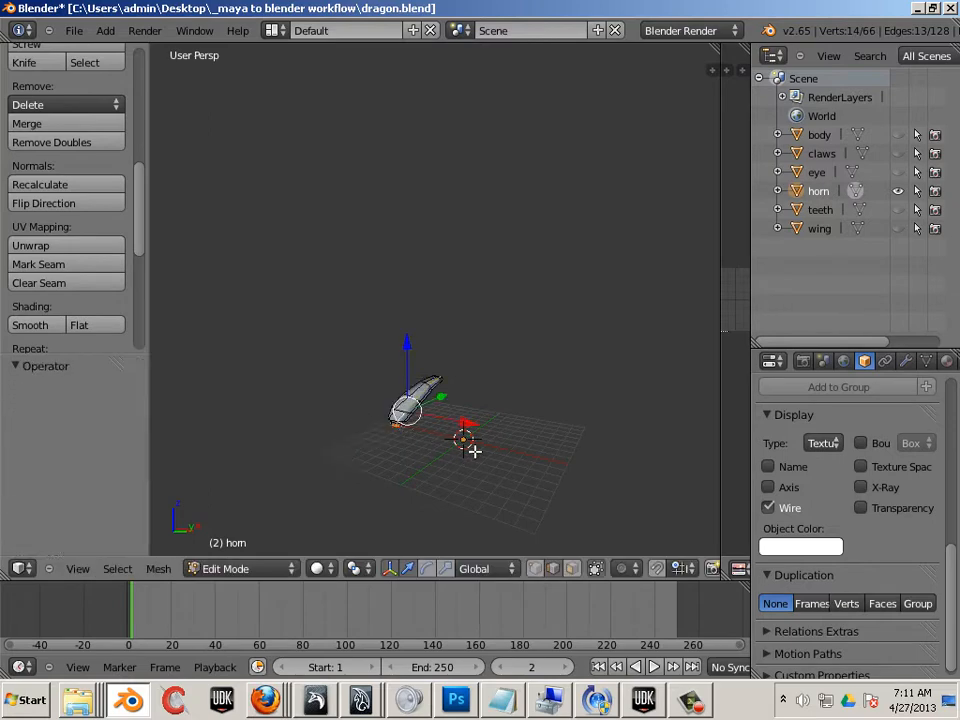
middle_click_drag(420, 451, 325, 455)
scroll(490, 466, "up", 4)
middle_click_drag(490, 466, 323, 389)
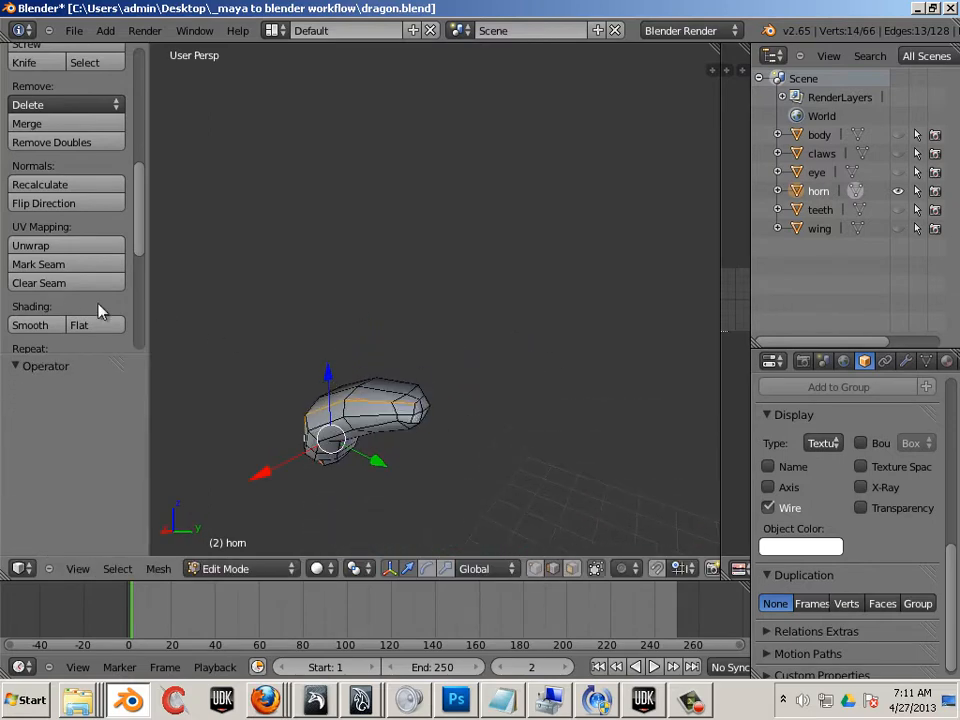
left_click(58, 265)
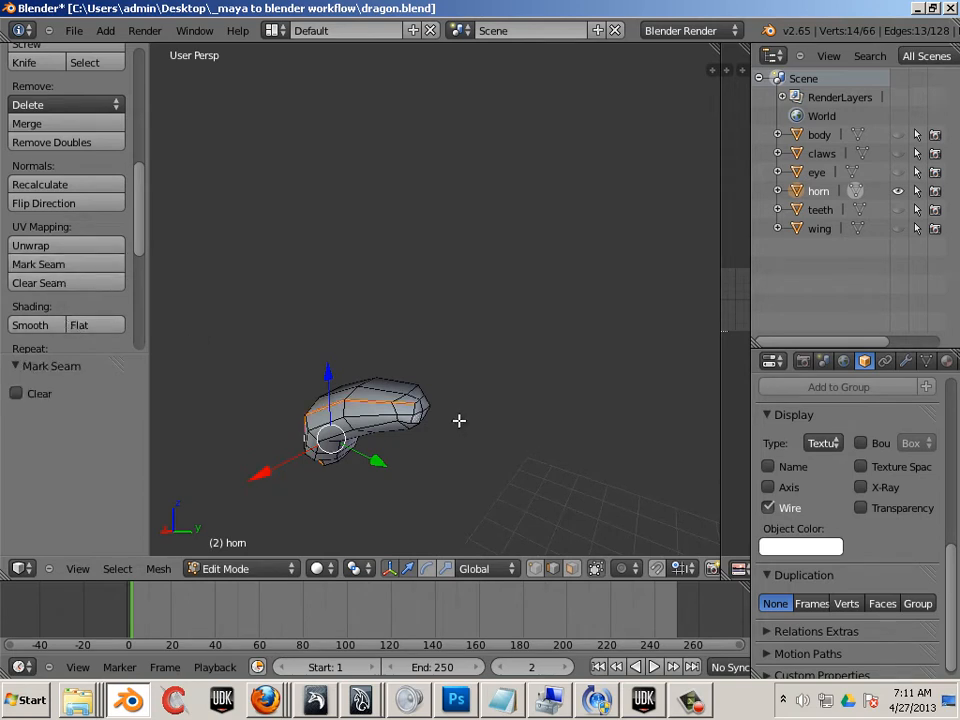
- Extend the edge selection from the end of the lengthwise seam around the horn's tip and mark it as a seam
middle_click_drag(459, 421, 433, 443)
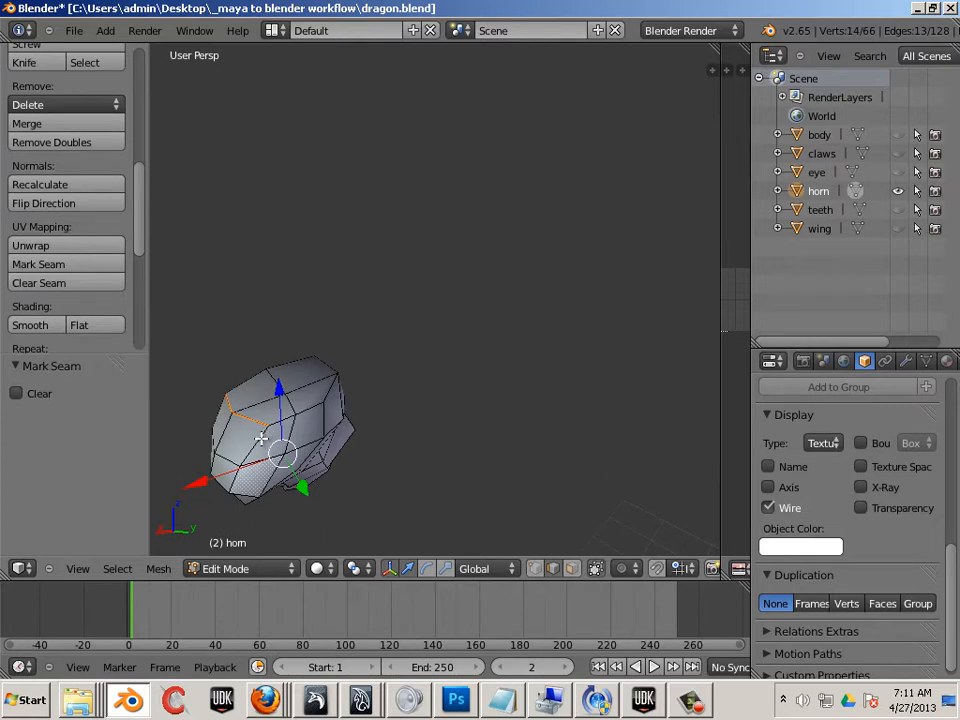
right_click(247, 493, "ctrl")
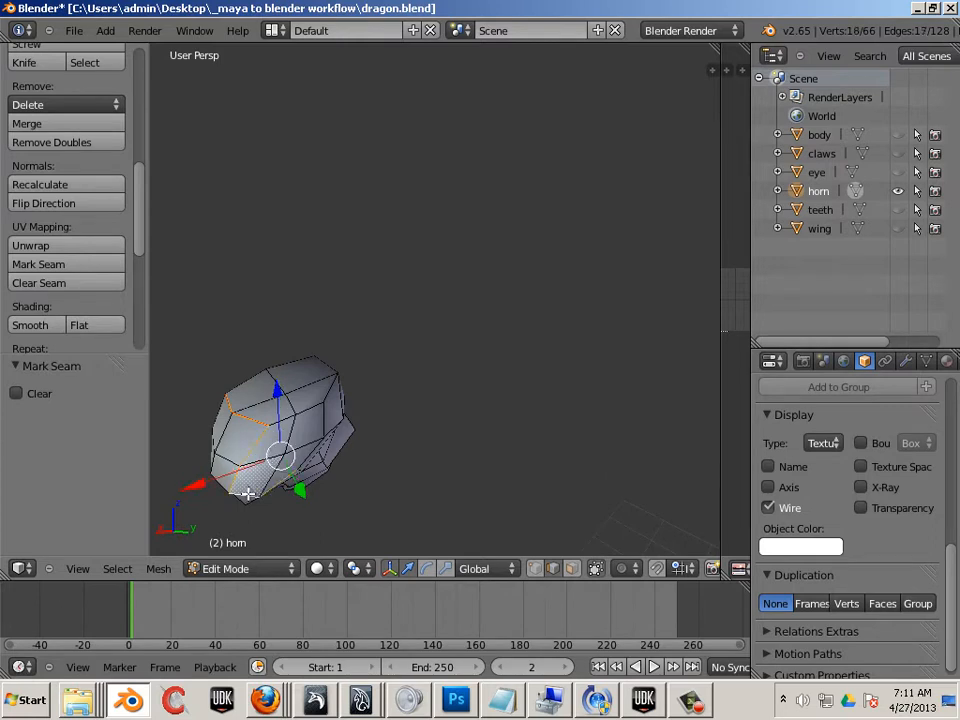
right_click(306, 455, "ctrl")
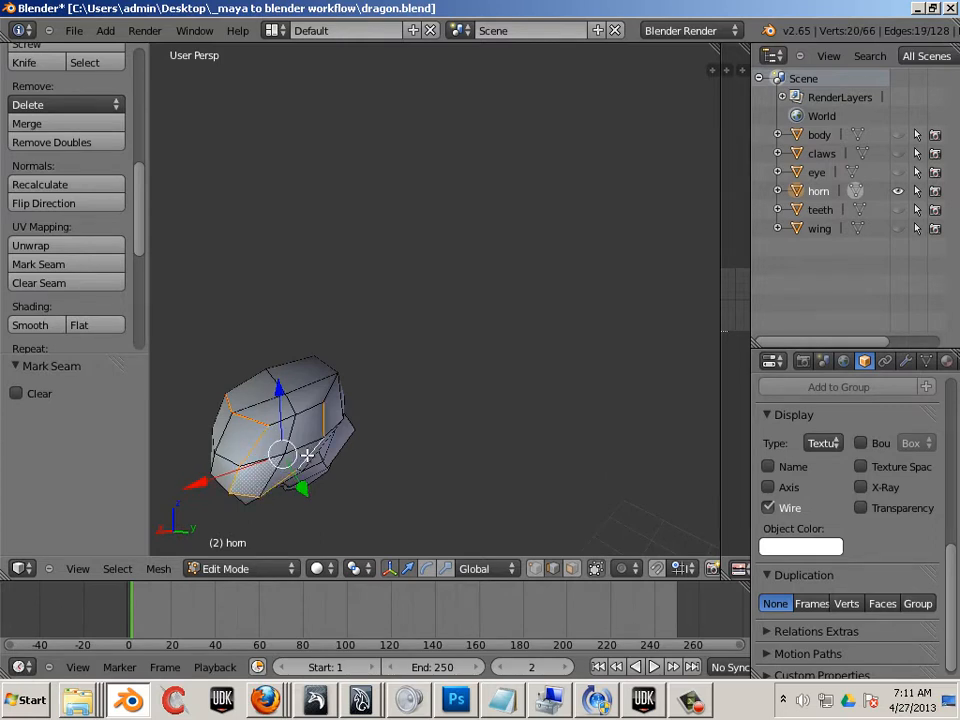
left_click(79, 265)
middle_click_drag(170, 423, 485, 292)
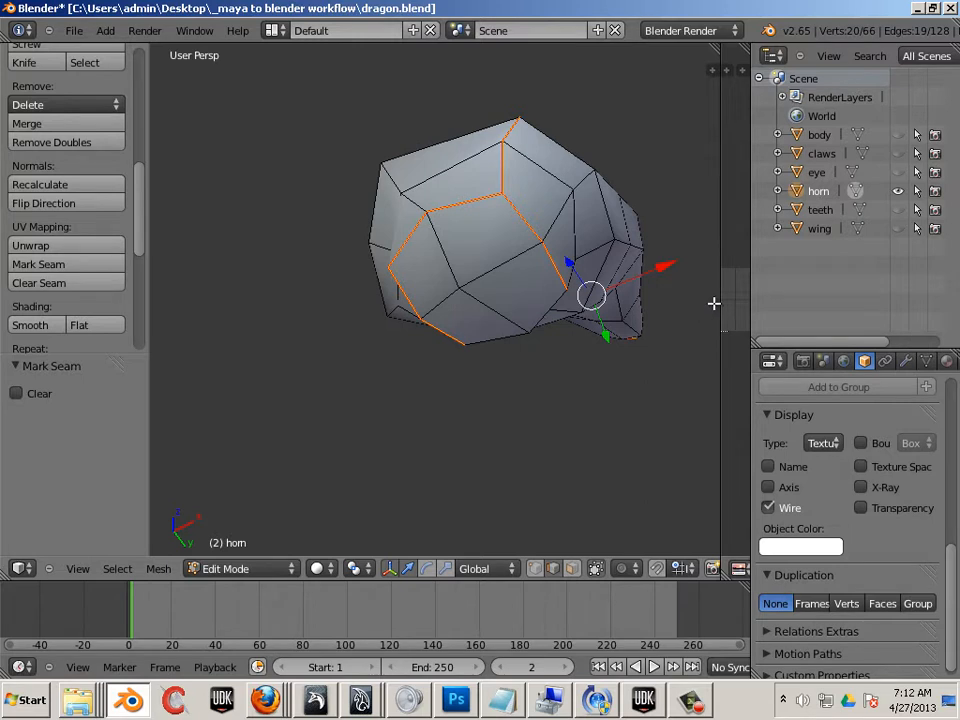
- Enlarge the UV/Image Editor, select the whole linked horn mesh and unwrap it
left_click_drag(721, 300, 530, 290)
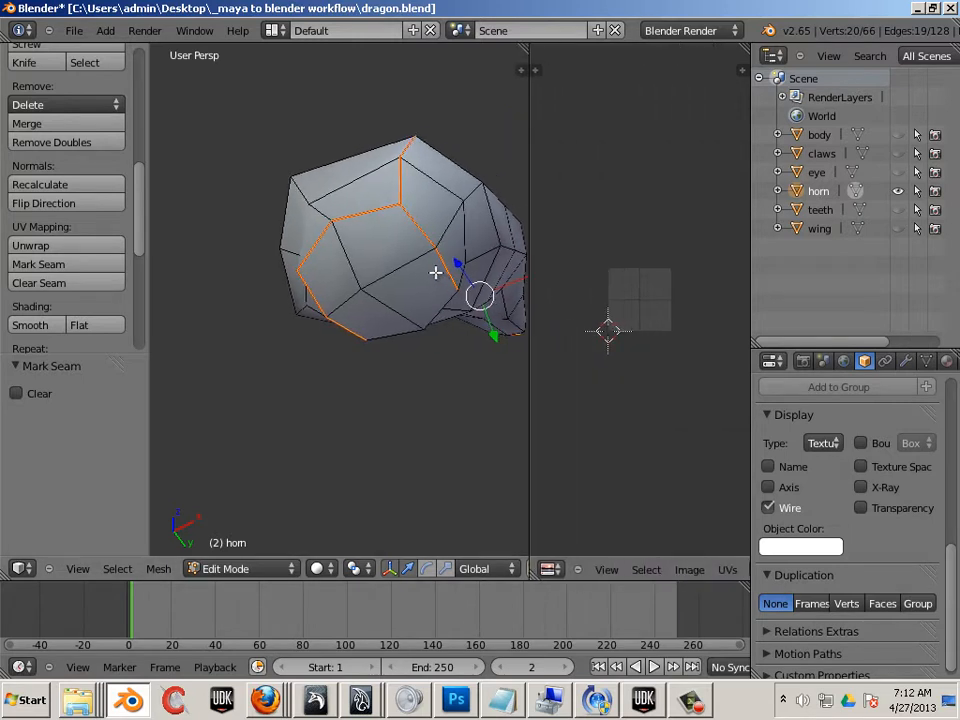
key("l")
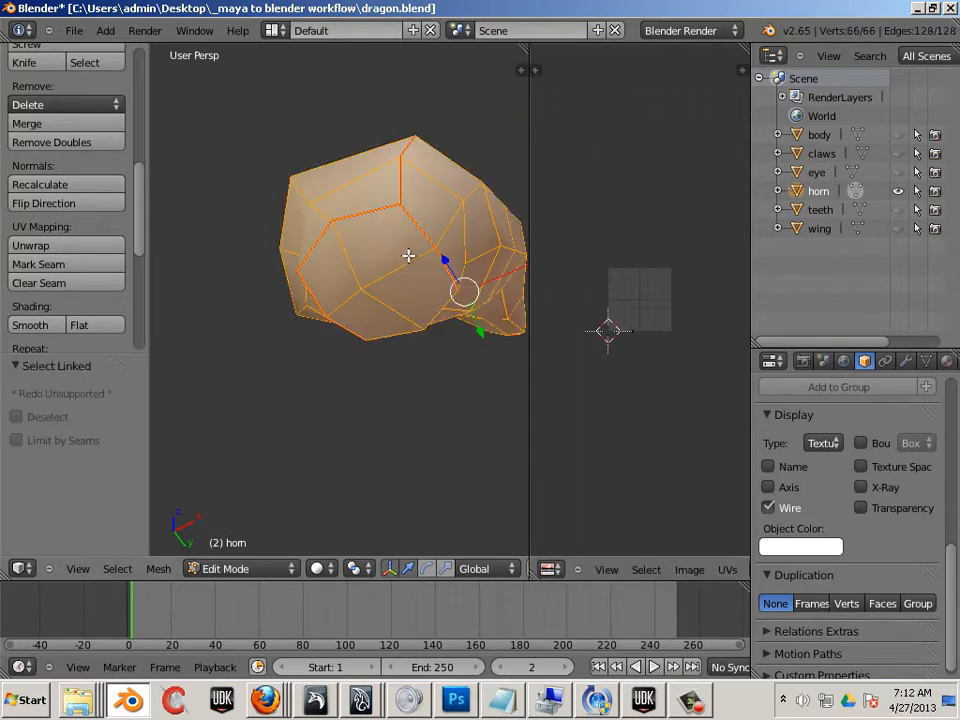
key("u")
left_click(408, 256)
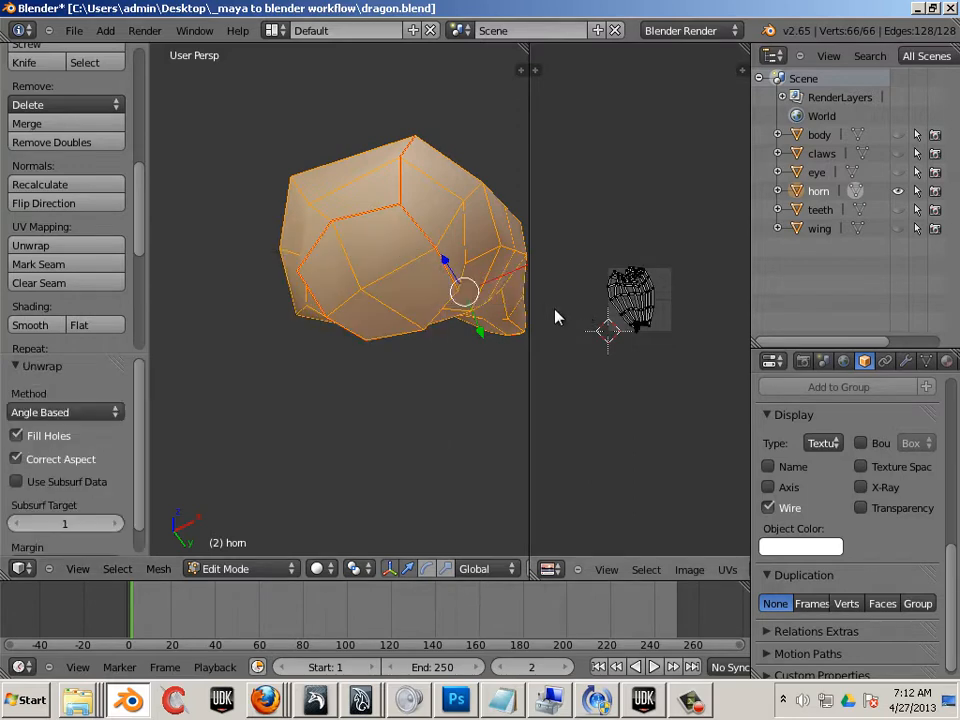
- Select all of the horn's UVs and move them by about X 0.908, Y 1.123, off the UV grid
left_click_drag(529, 309, 341, 318)
scroll(550, 345, "up", 4)
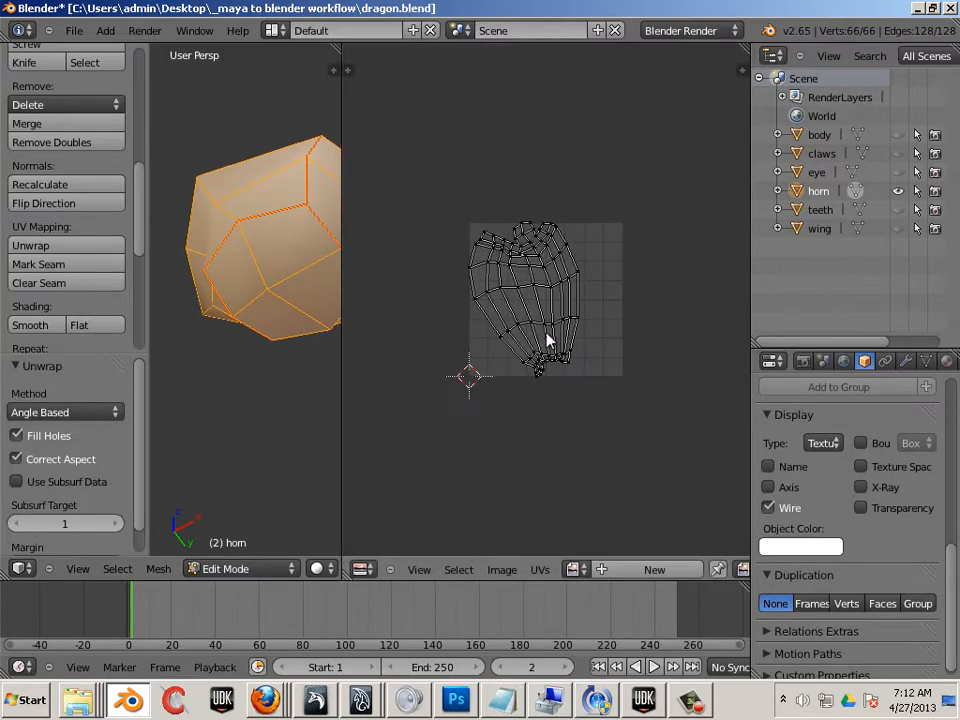
scroll(547, 341, "up", 1)
key("a")
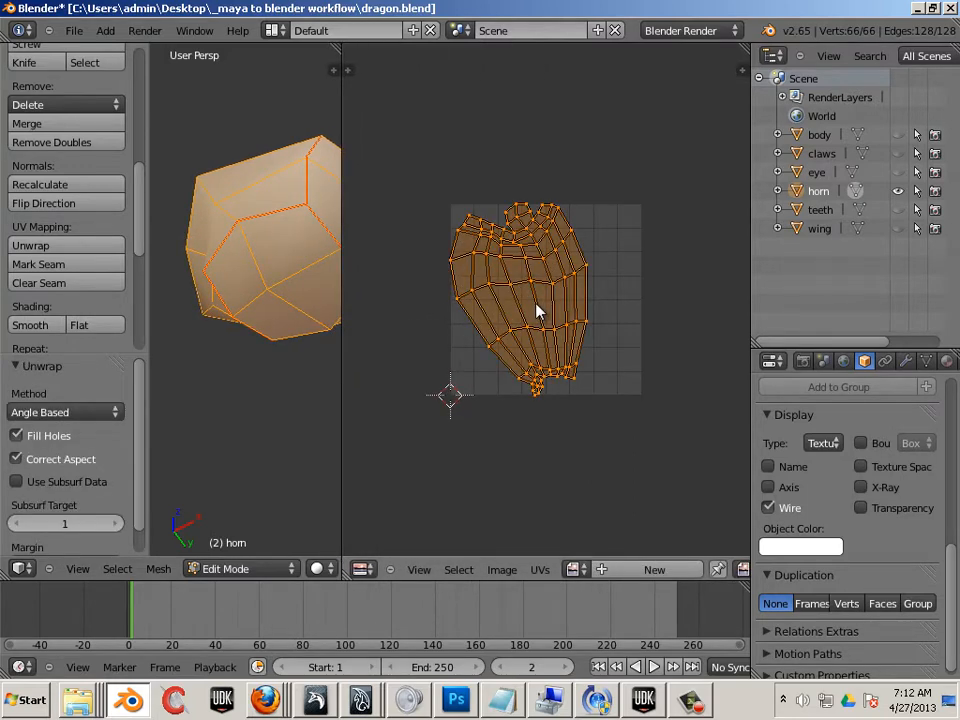
key("g")
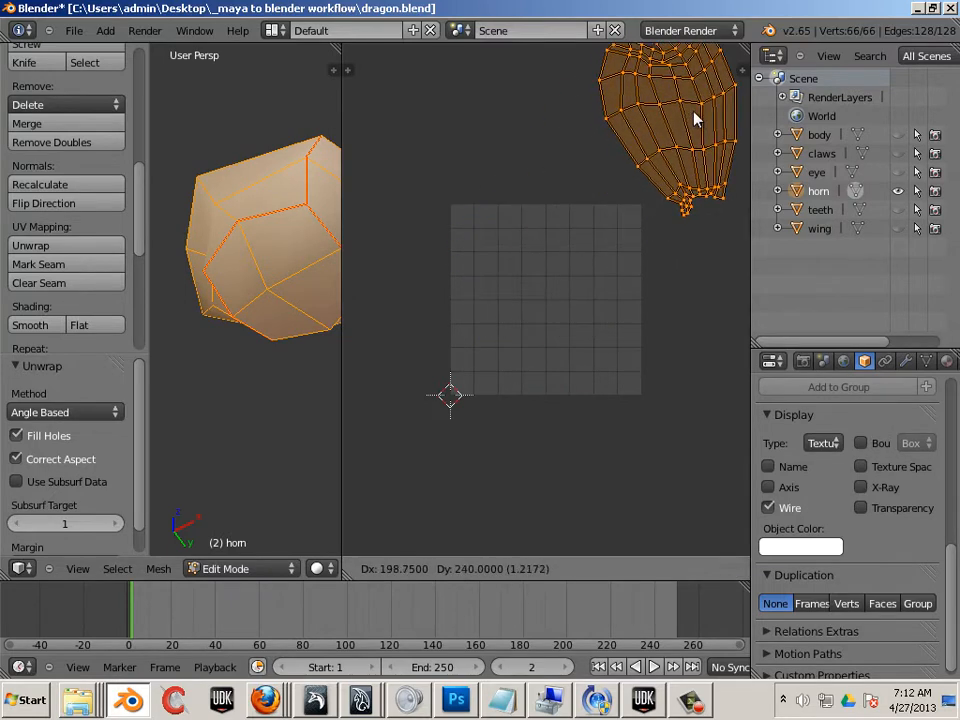
left_click(709, 94)
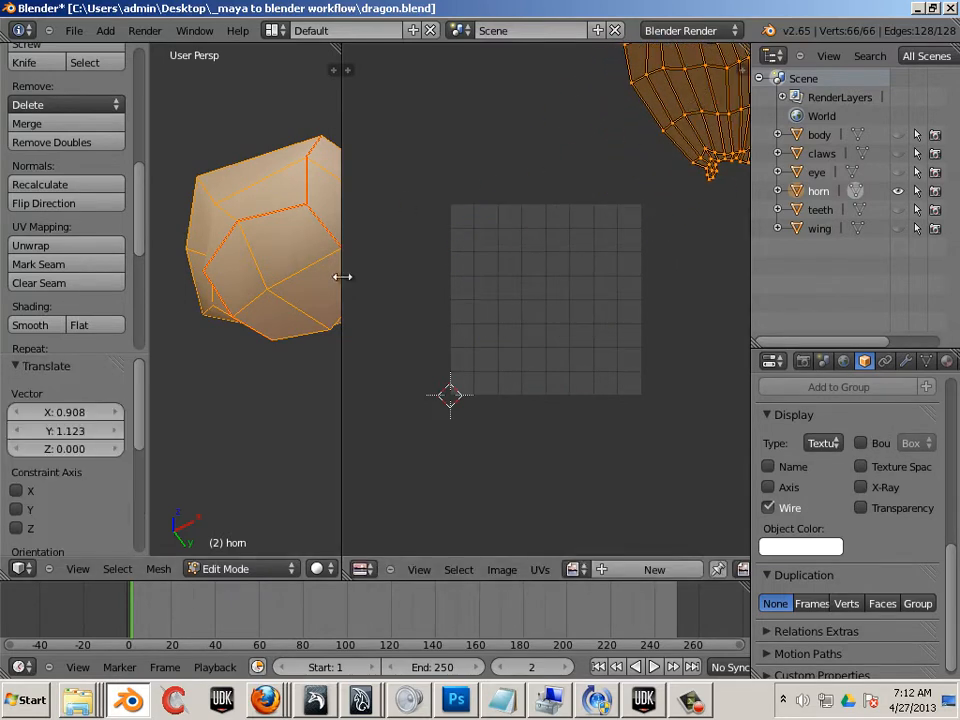
left_click_drag(344, 277, 477, 296)
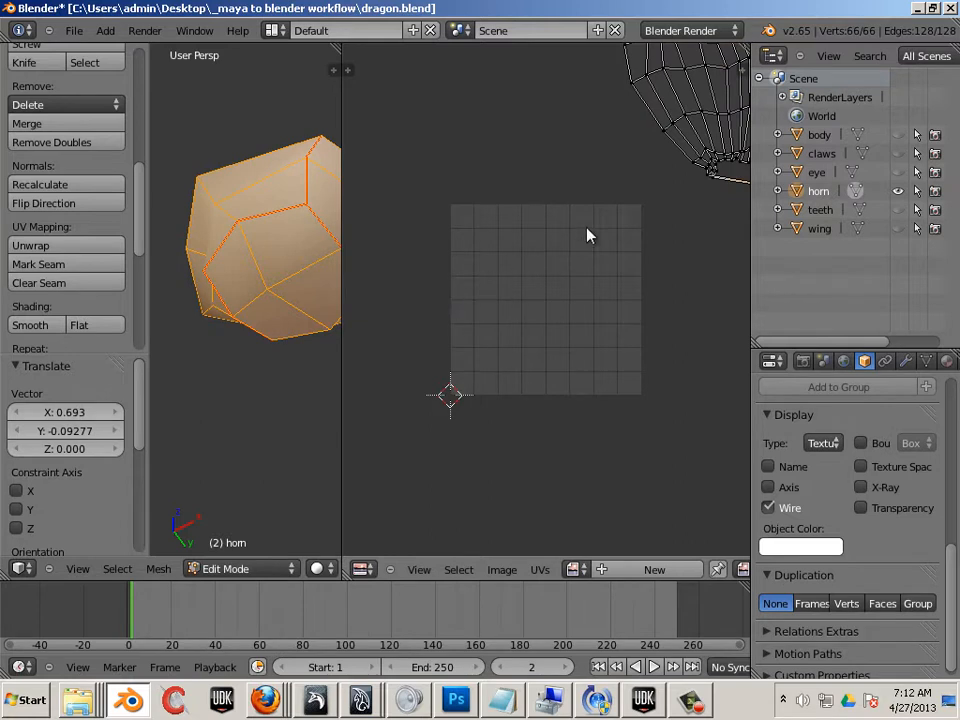
key("ctrl+z")
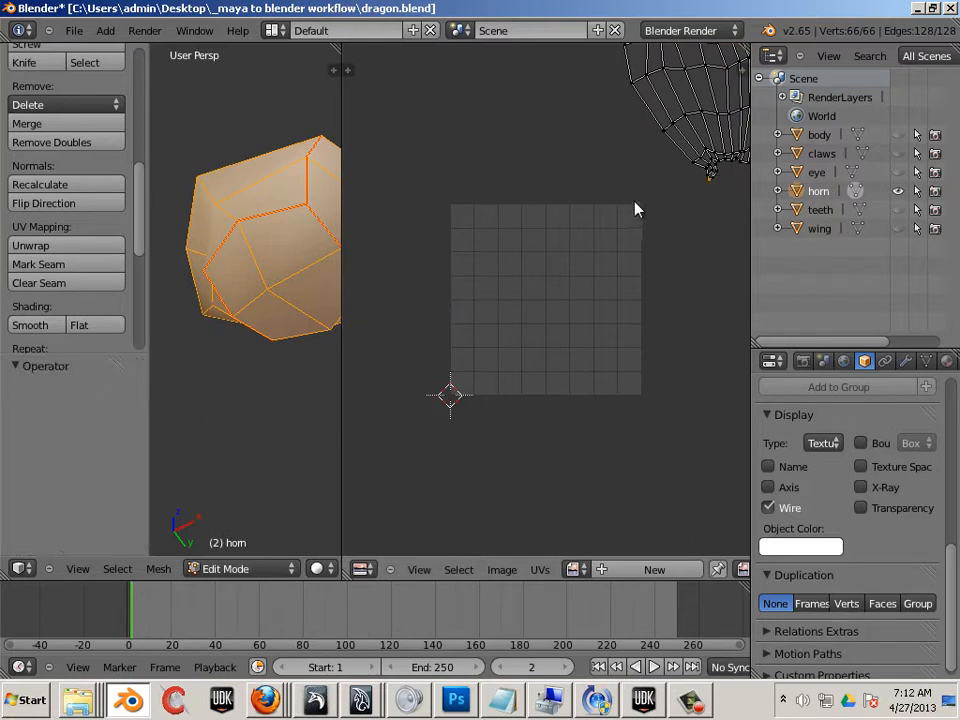
- Show the teeth object again, make it the active object and hide the horn
left_click(899, 210)
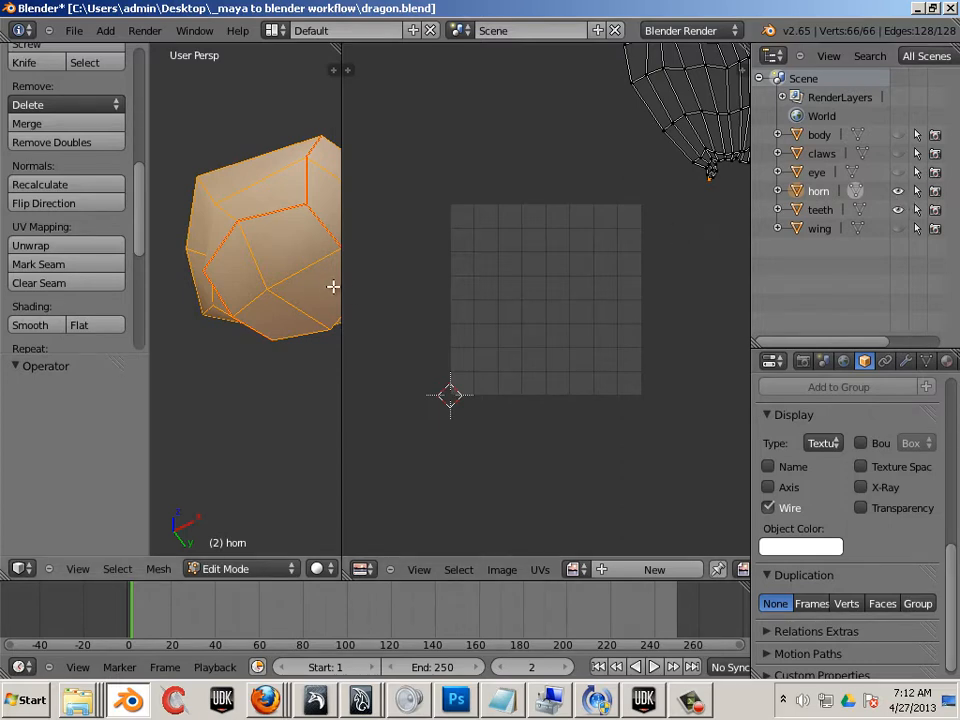
left_click_drag(341, 285, 608, 280)
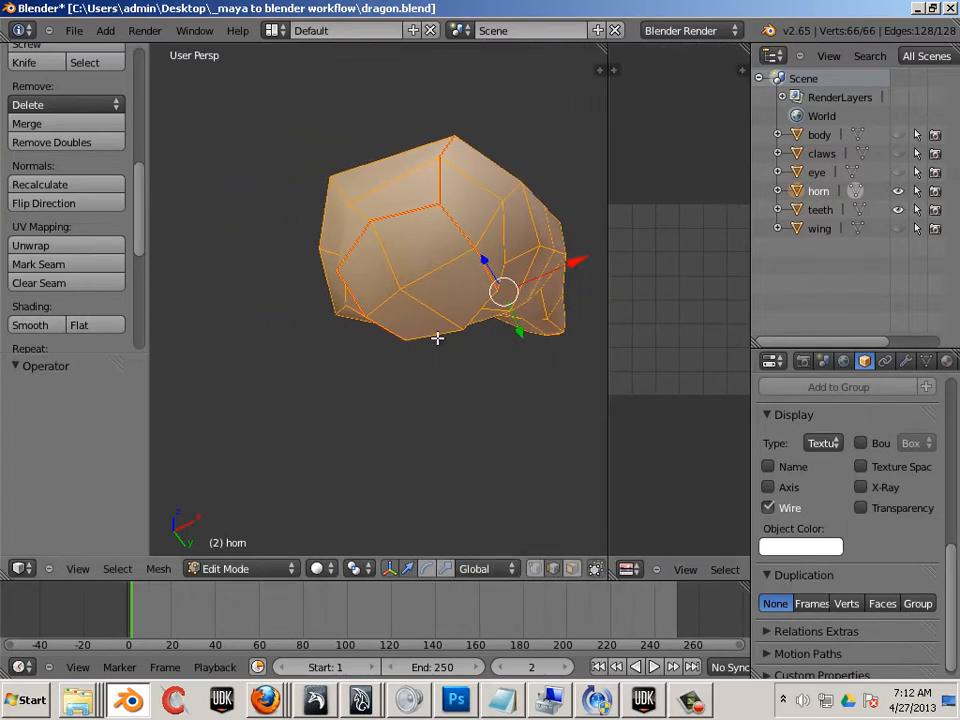
middle_click_drag(437, 336, 420, 395)
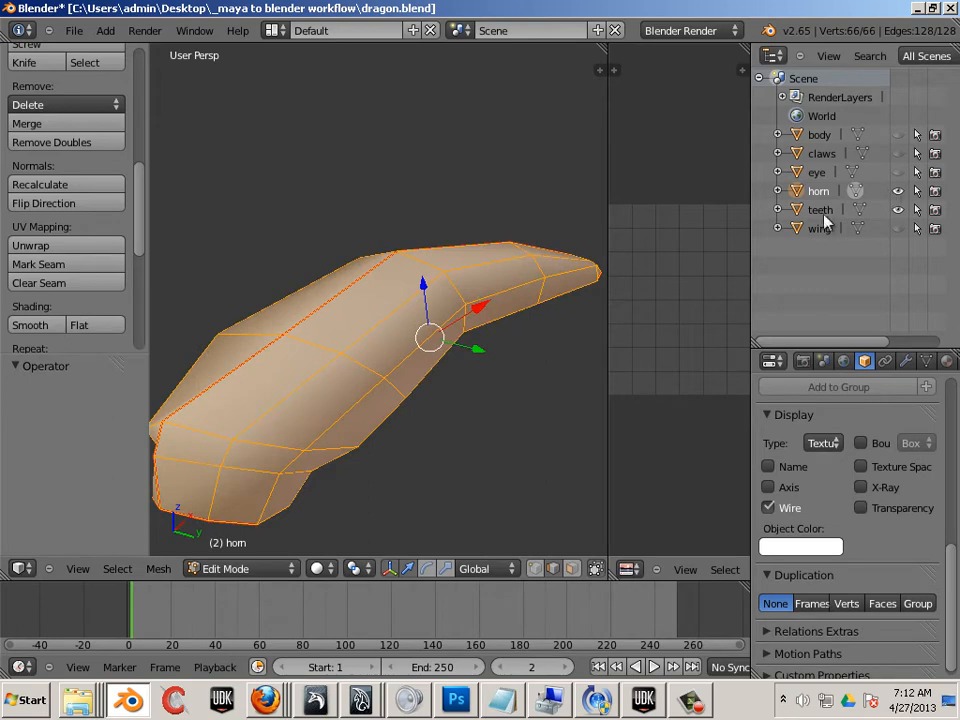
left_click(817, 211)
left_click(897, 191)
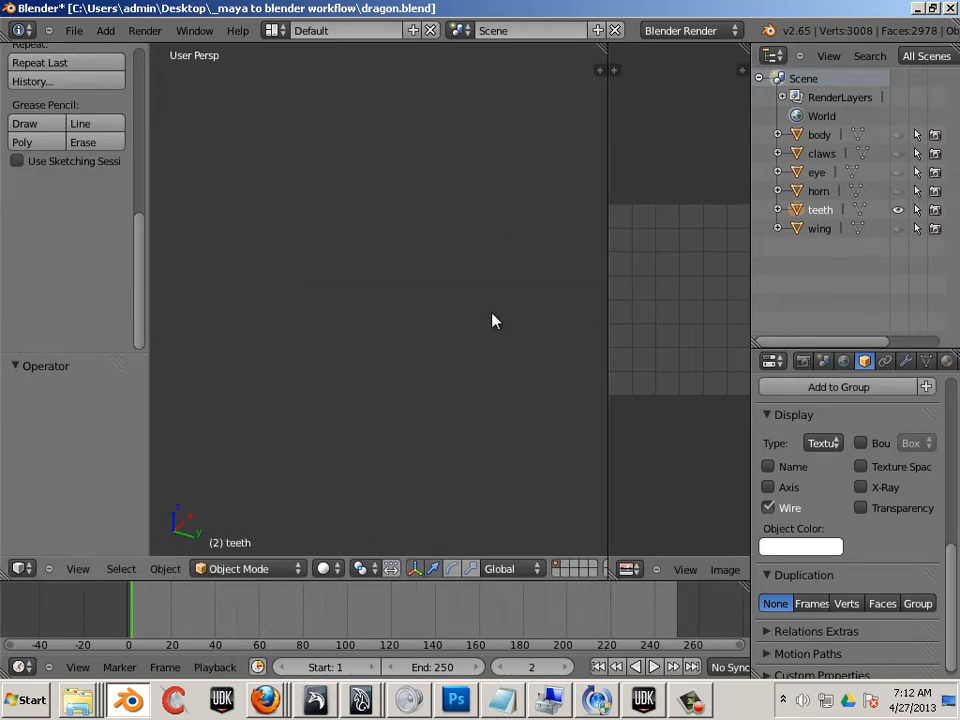
- Frame the teeth object in the view, enter Edit Mode and deselect the whole mesh
key("KP_Decimal")
middle_click_drag(313, 396, 324, 375)
scroll(320, 386, "up", 4)
scroll(304, 390, "down", 4)
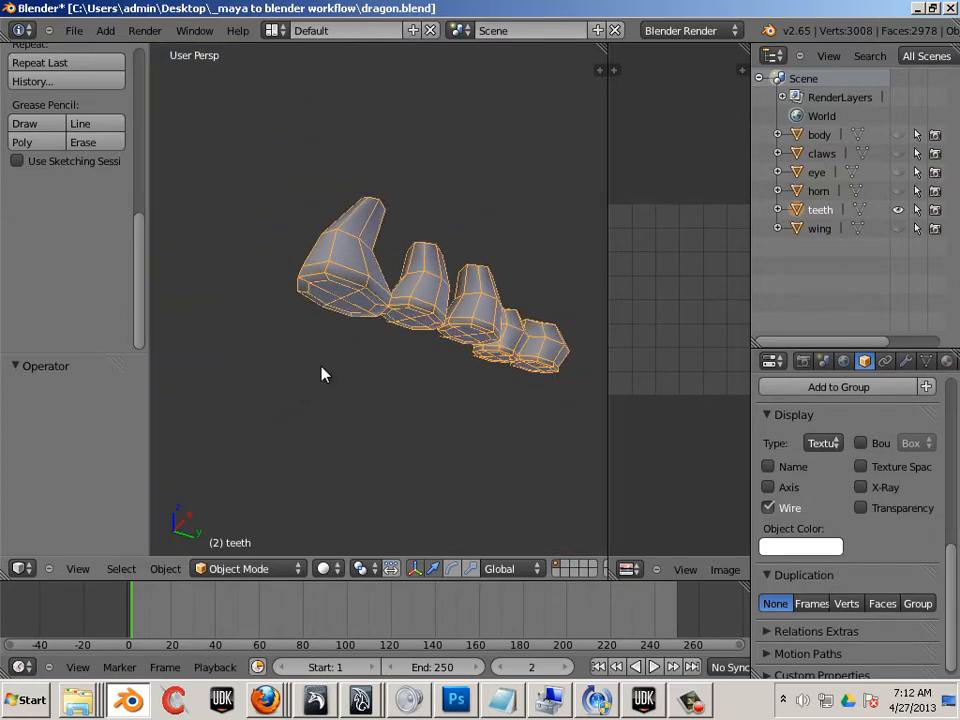
scroll(345, 373, "up", 3)
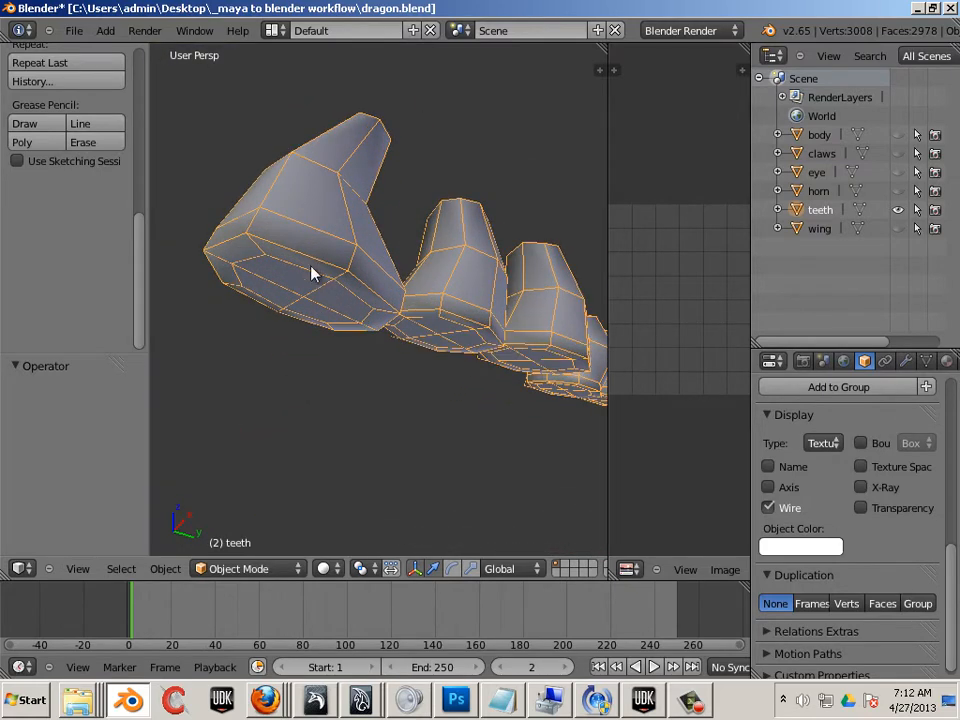
left_click(245, 568)
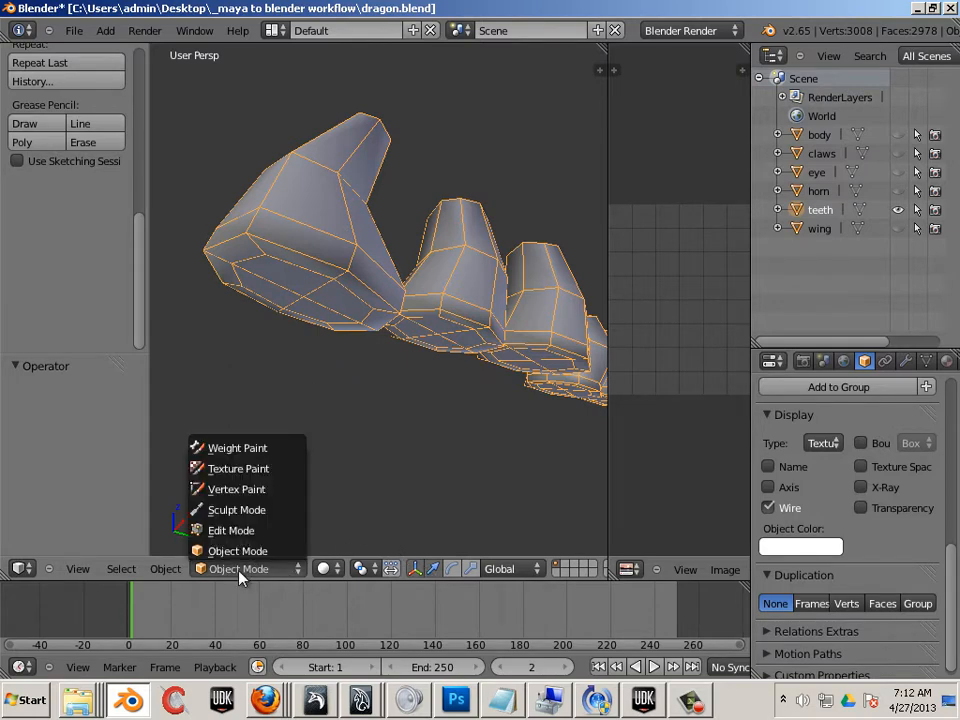
left_click(235, 527)
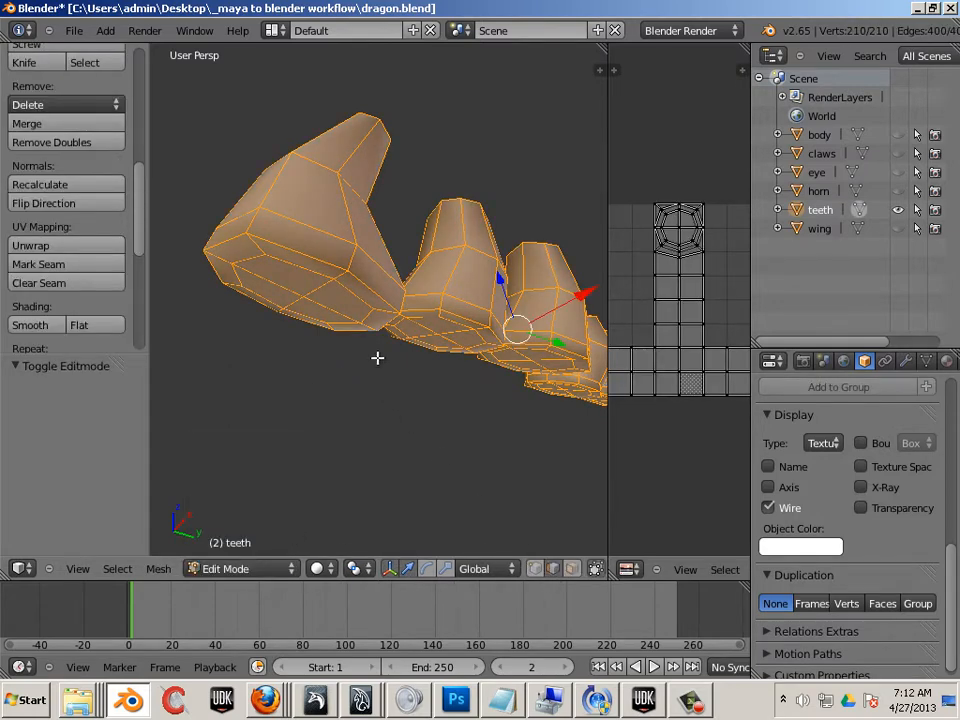
key("a")
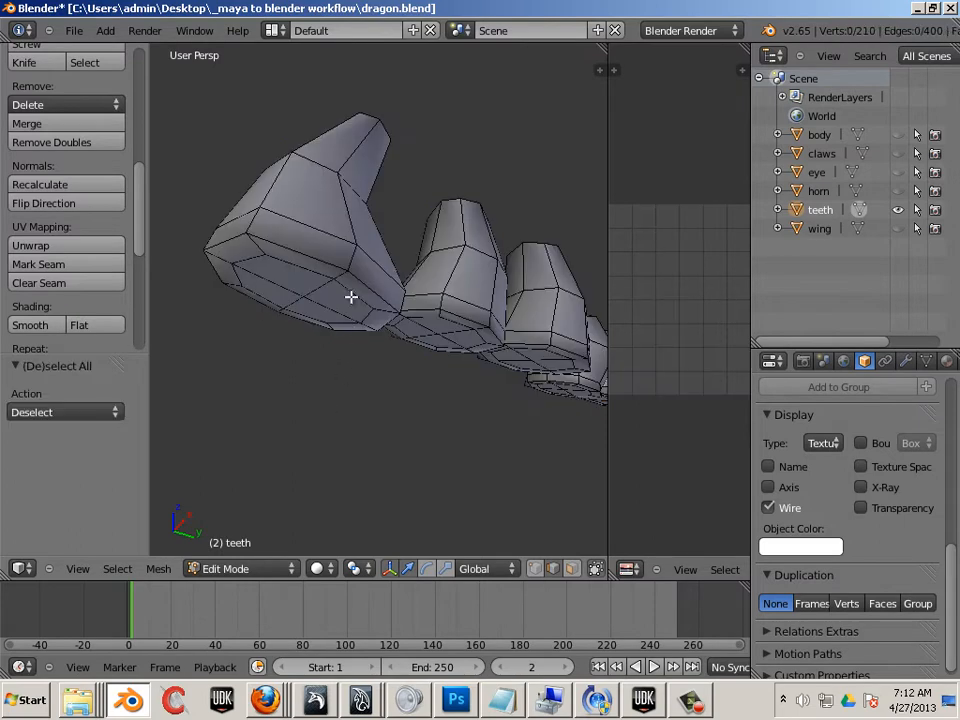
- Select the edge loop around the base of all five teeth and mark the loops as seams
right_click(366, 283, "alt")
middle_click_drag(385, 408, 363, 403)
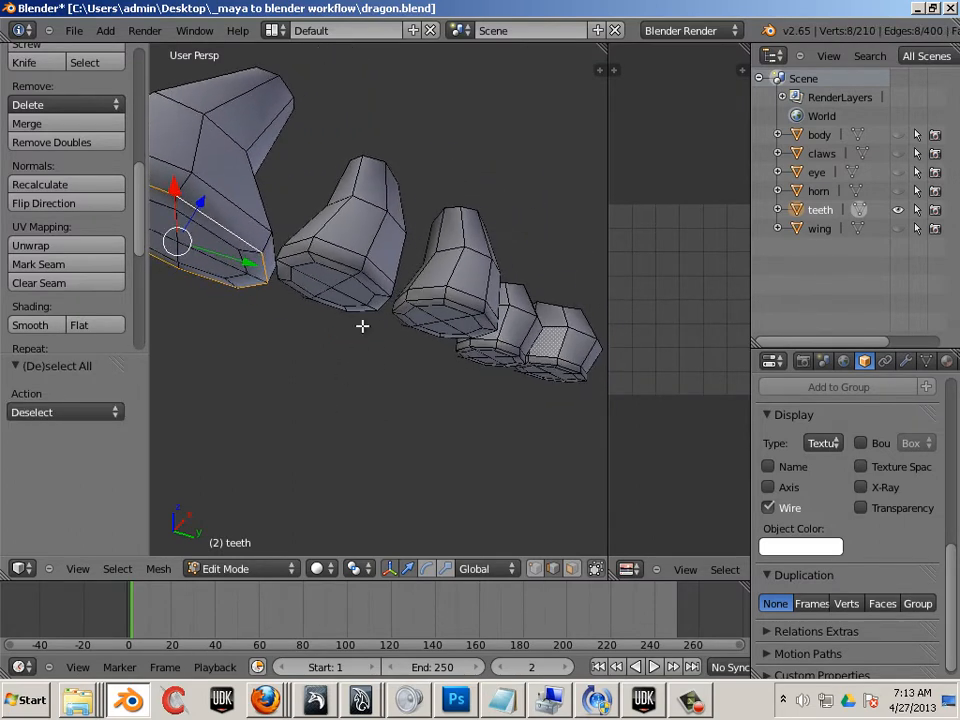
right_click(343, 265, "alt+shift")
right_click(430, 298, "alt+shift")
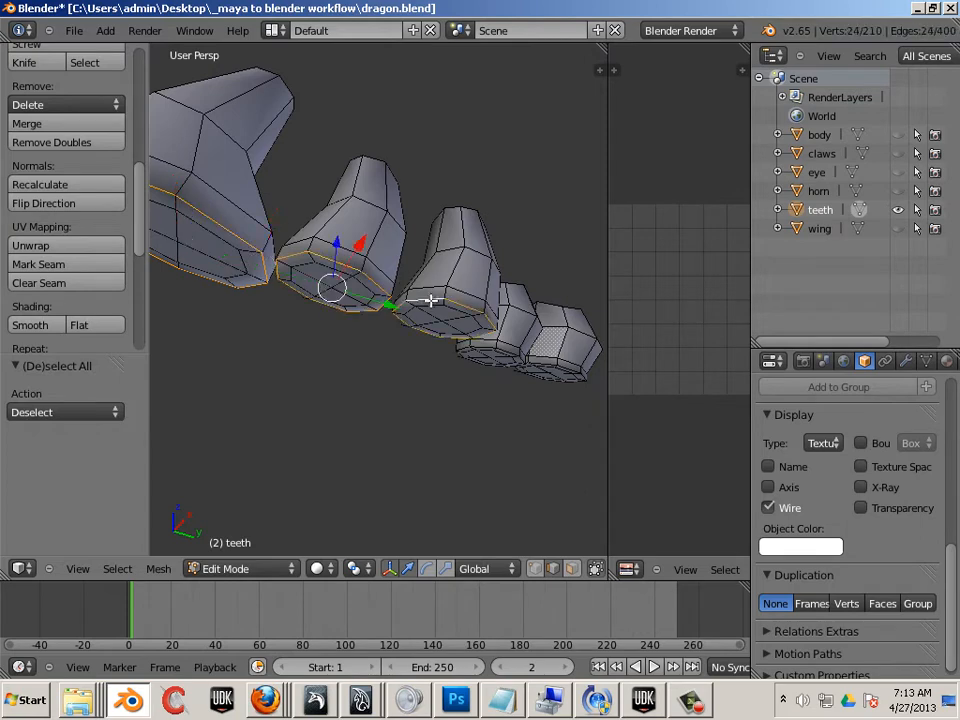
right_click(500, 349, "alt+shift")
scroll(475, 405, "up", 6)
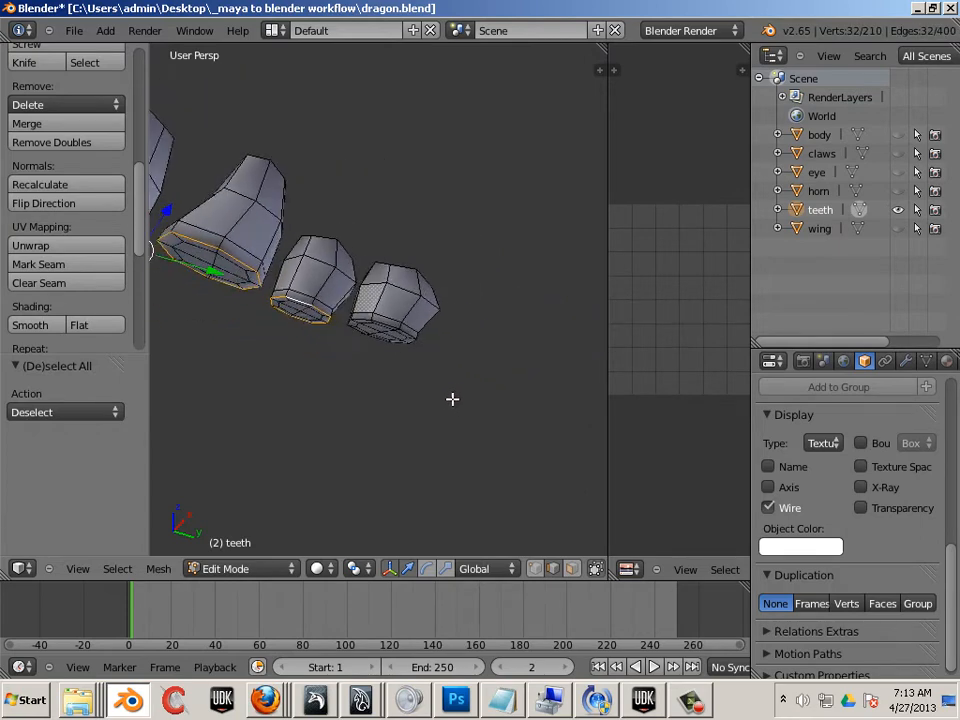
right_click(391, 317, "alt+shift")
scroll(380, 330, "down", 6)
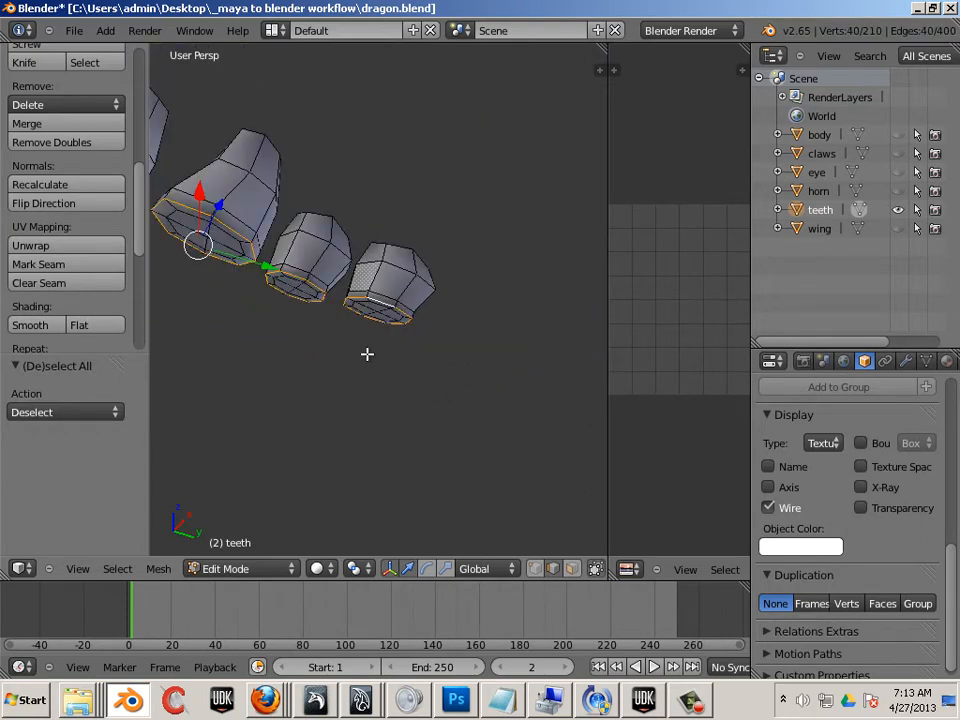
middle_click_drag(369, 351, 377, 411)
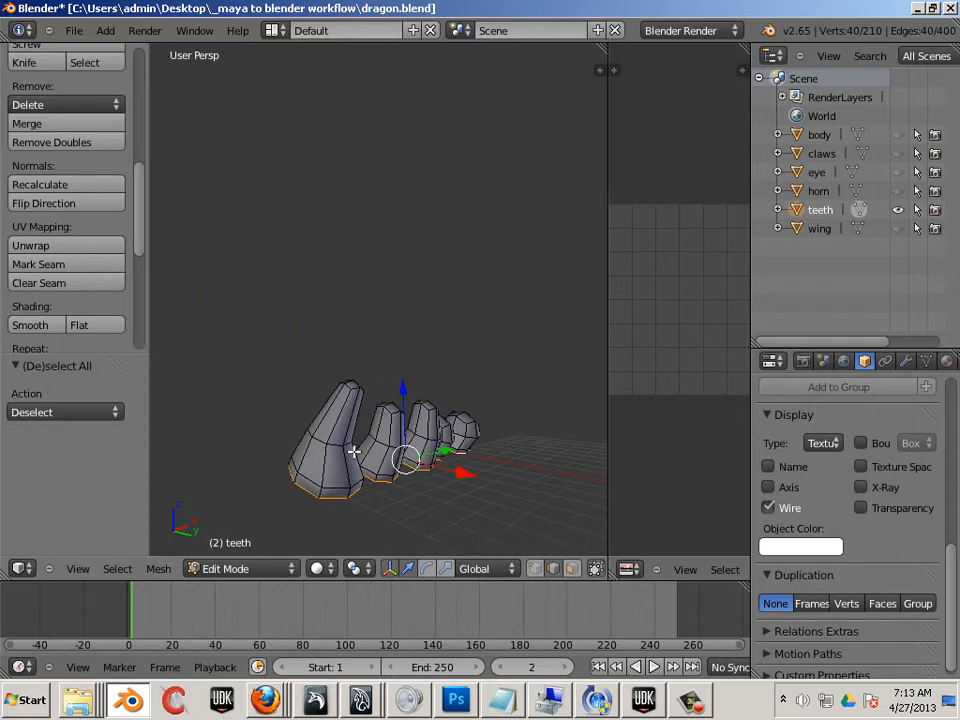
left_click(75, 266)
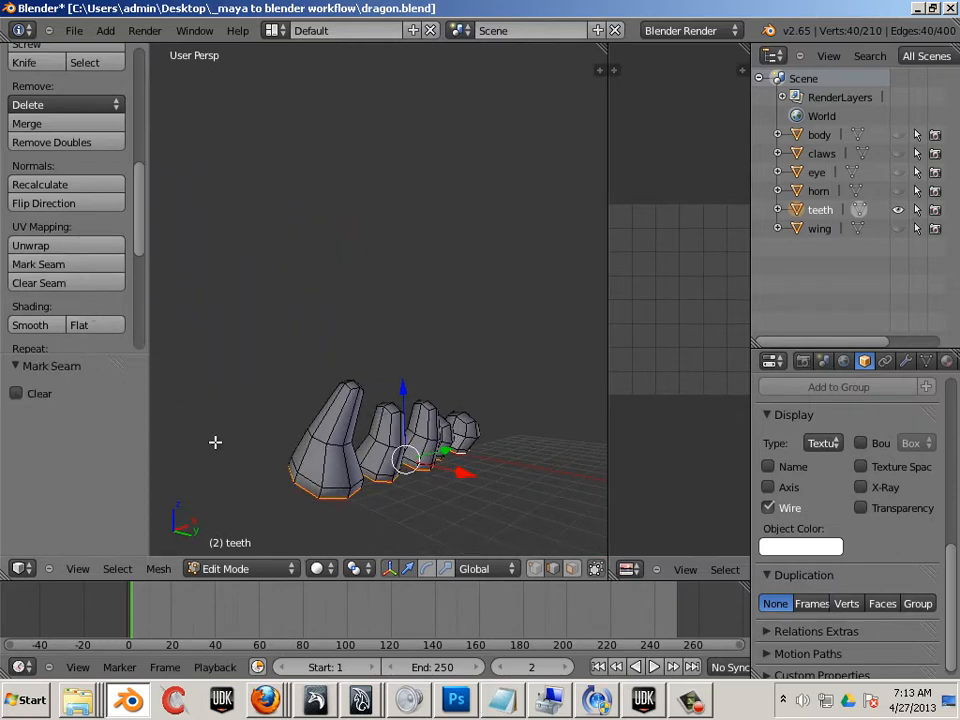
- Select two adjacent edges of the base seam on each of the three largest teeth and clear their seams
middle_click_drag(214, 444, 285, 294)
scroll(275, 389, "up", 5)
right_click(285, 285)
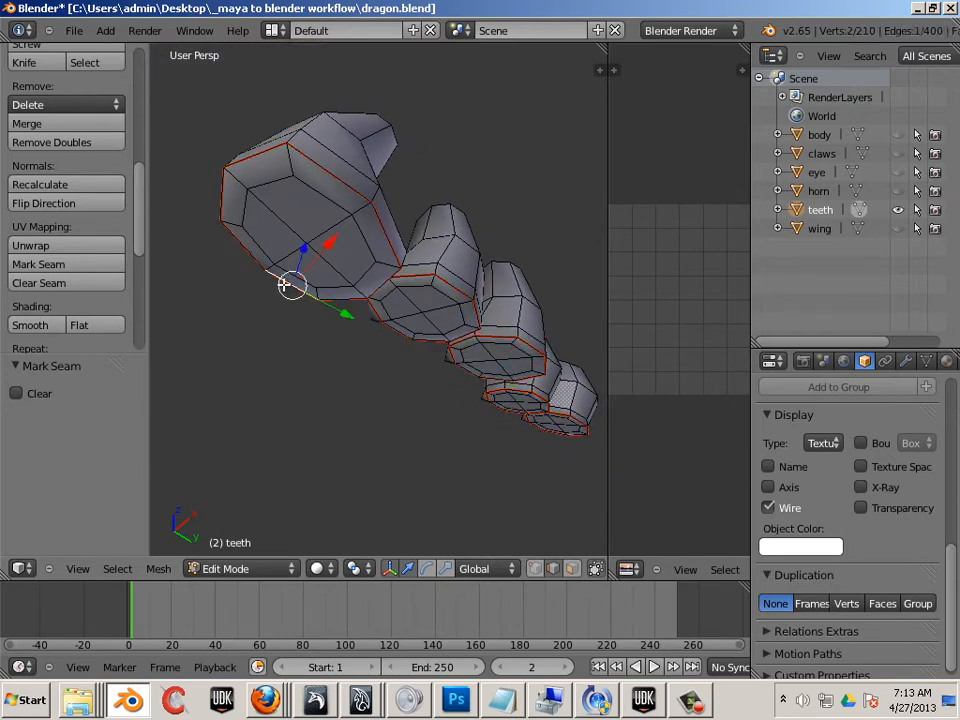
right_click(302, 286, "shift")
right_click(385, 322, "shift")
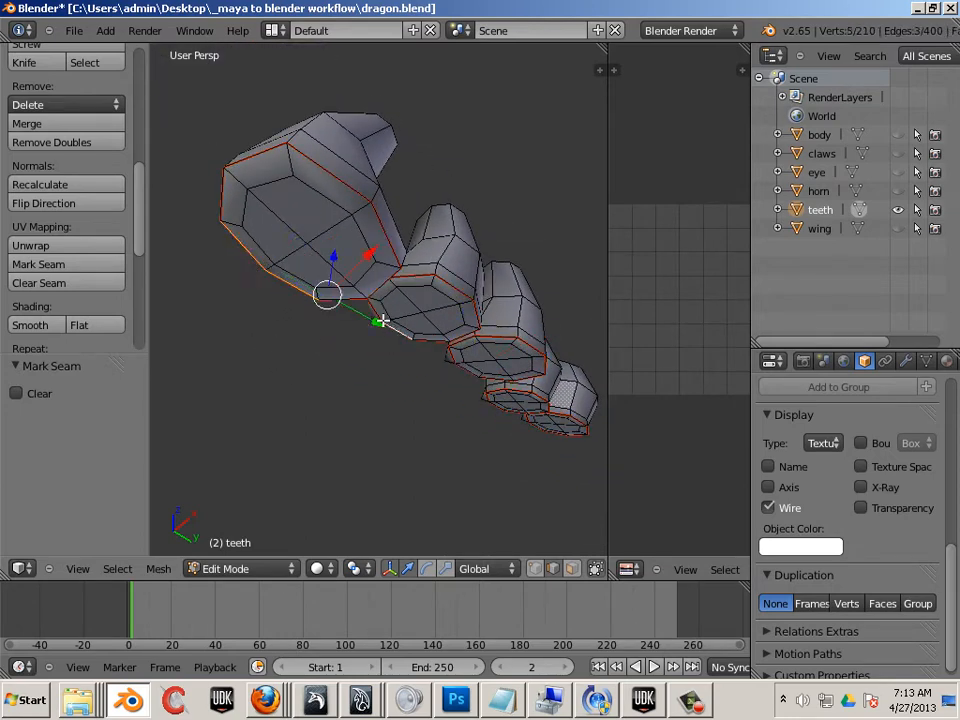
middle_click_drag(433, 379, 401, 392)
right_click(274, 246, "shift")
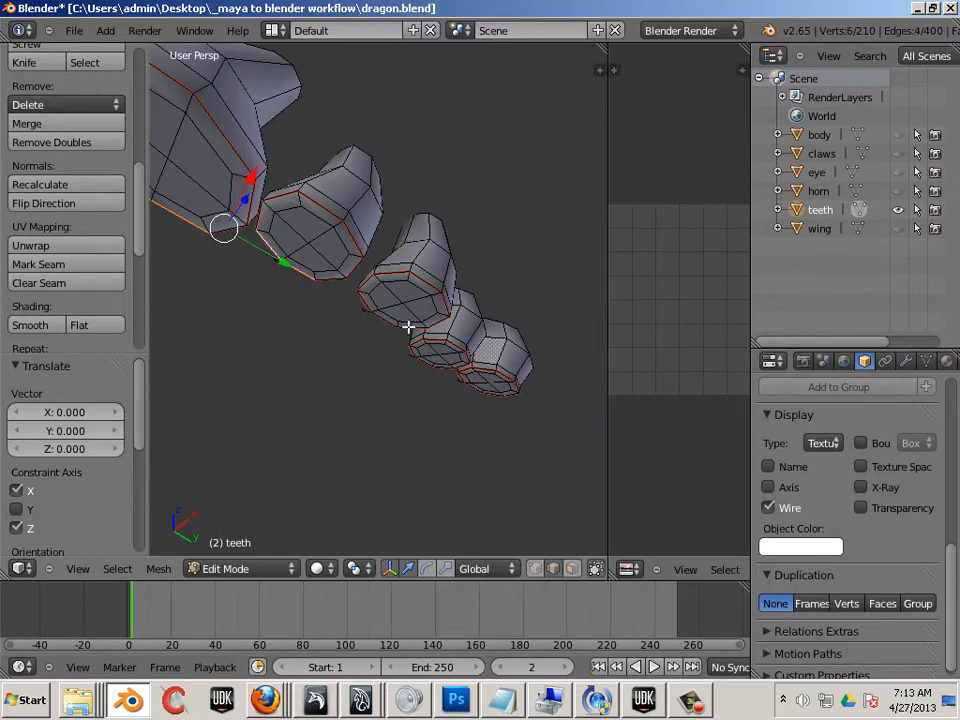
right_click(369, 304, "shift")
right_click(427, 351, "shift")
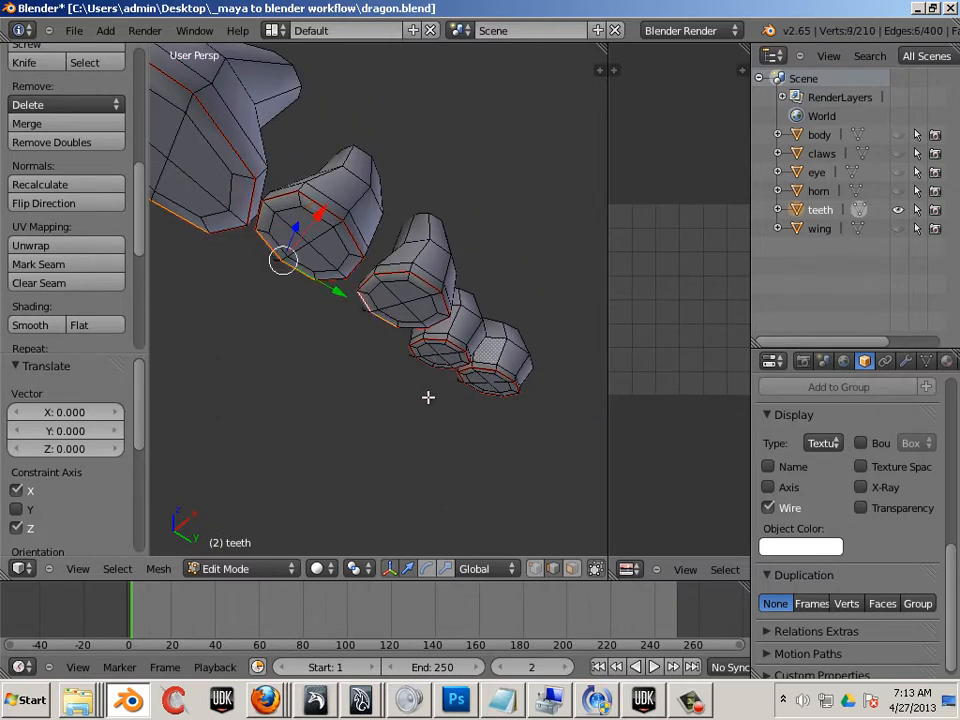
left_click(88, 283)
- Clear the seam from two adjacent base edges on each of the two smallest teeth, then deselect everything
scroll(355, 395, "up", 6)
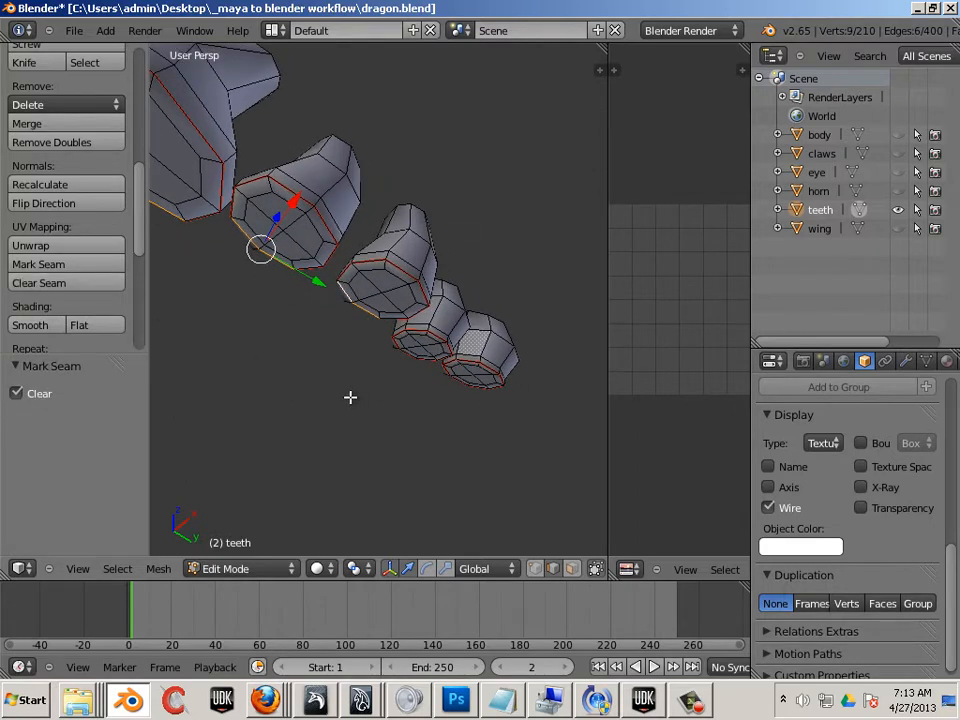
scroll(350, 395, "down", 5)
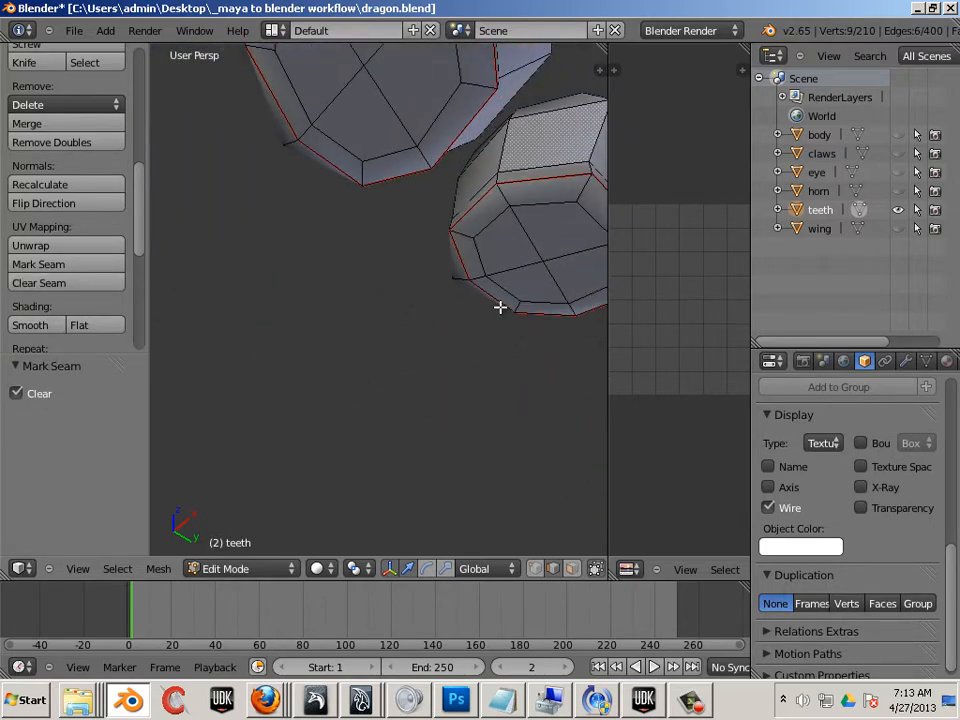
right_click(464, 275)
right_click(294, 137, "shift")
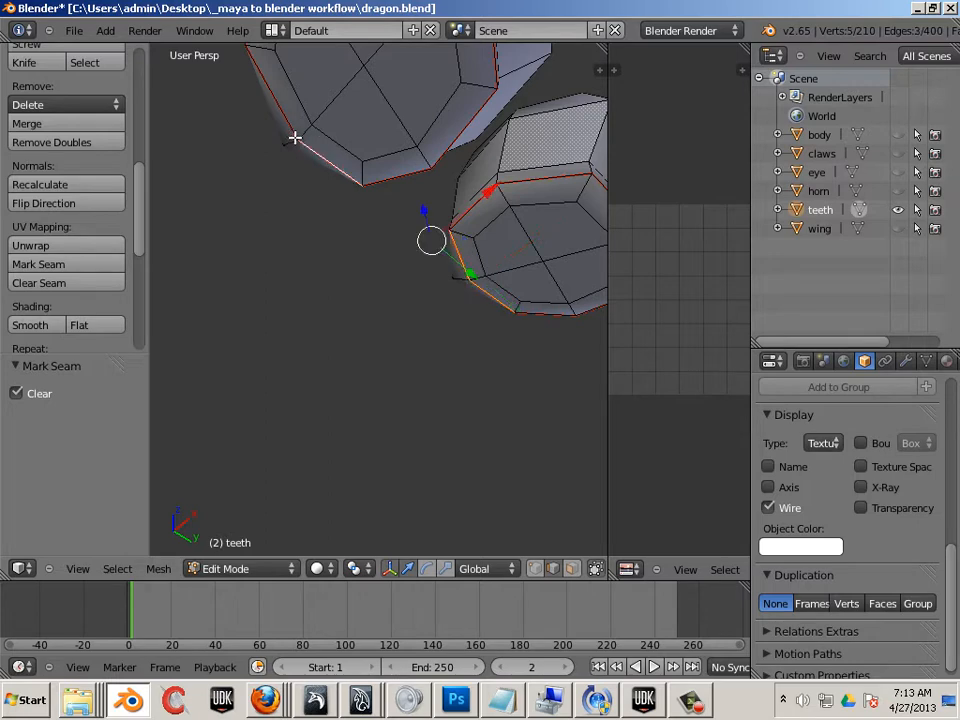
right_click(253, 143, "shift")
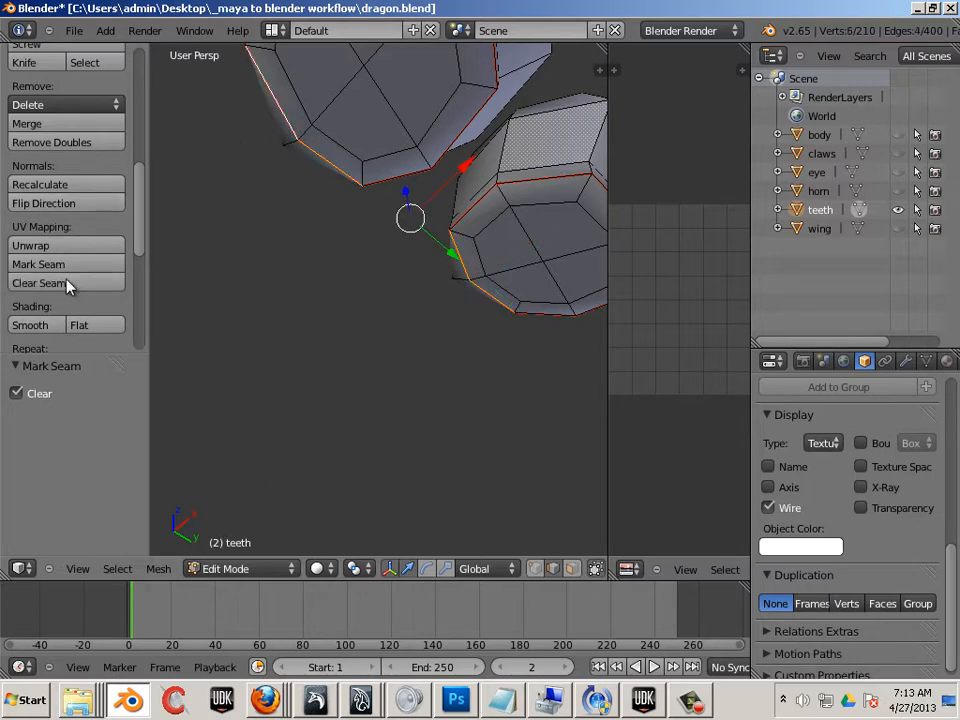
key("a")
scroll(368, 361, "down", 7)
middle_click_drag(341, 374, 367, 409)
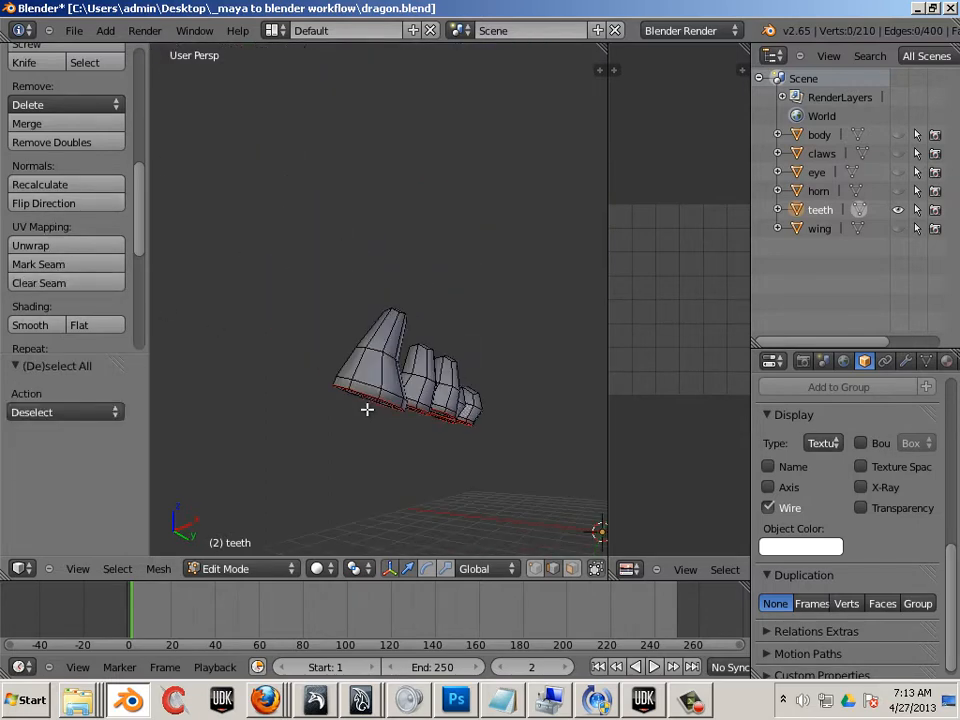
scroll(370, 412, "up", 4)
scroll(370, 412, "down", 4)
right_click(382, 379)
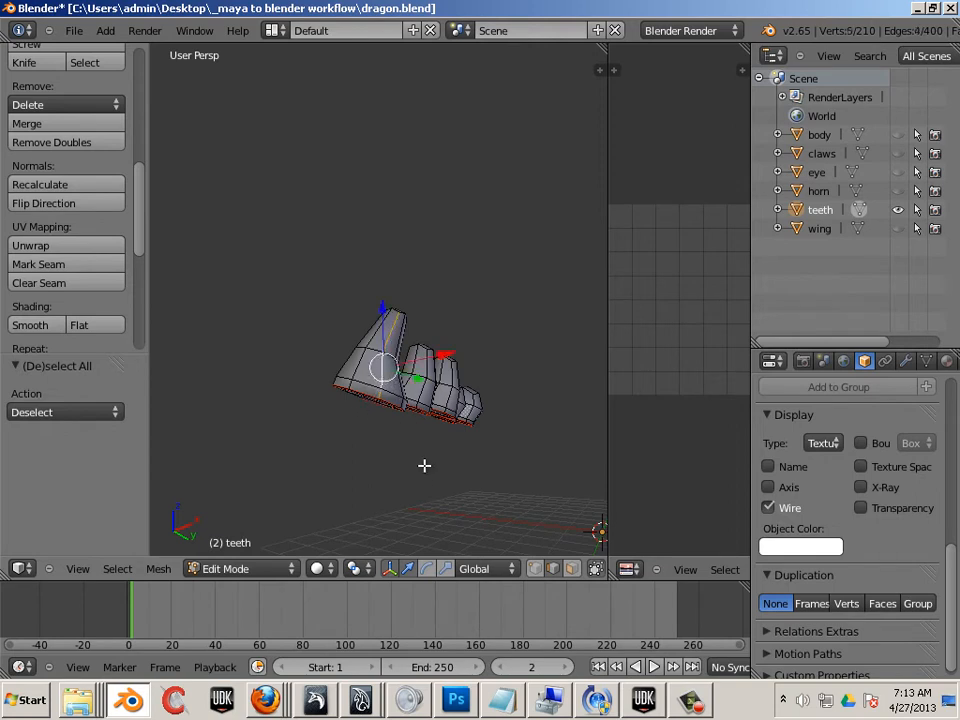
key("a")
middle_click_drag(394, 435, 412, 467)
scroll(411, 464, "up", 2)
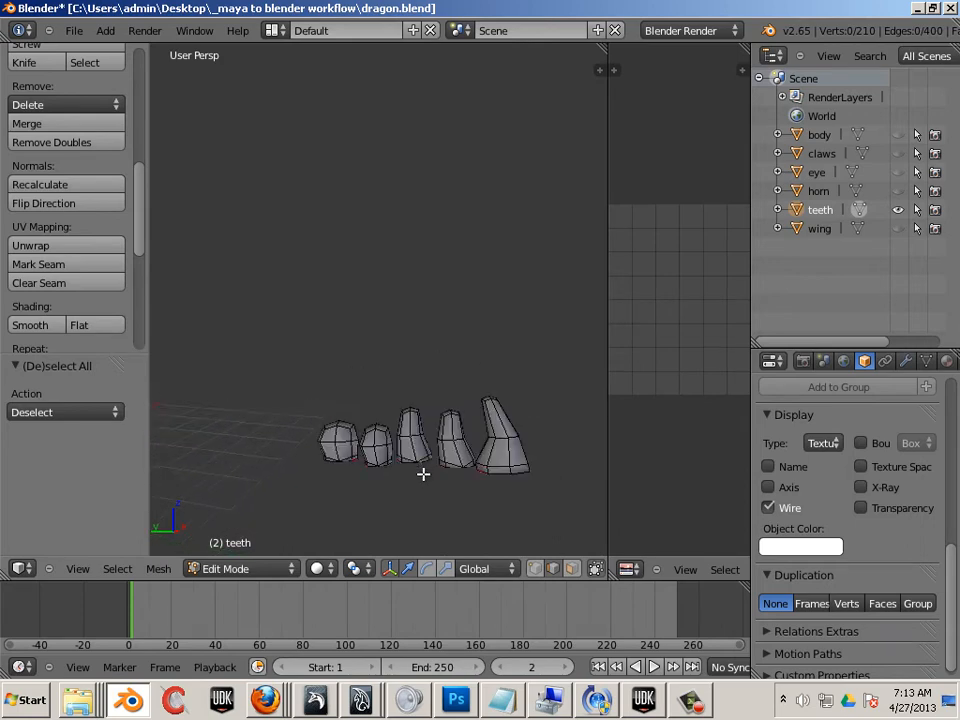
middle_click_drag(455, 498, 463, 471, "shift")
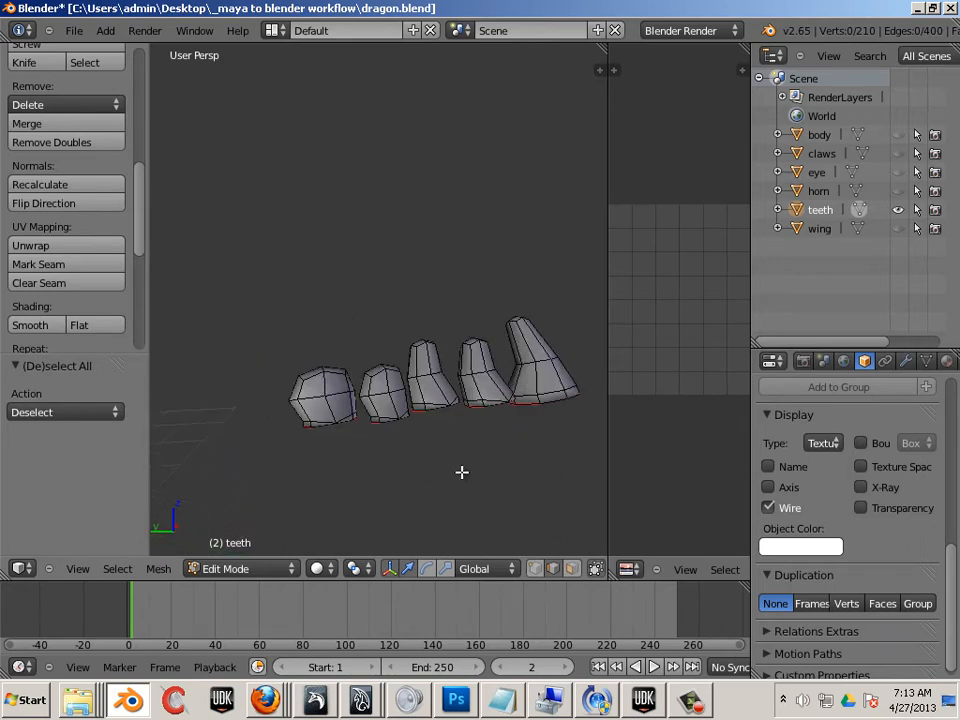
scroll(480, 467, "up", 3)
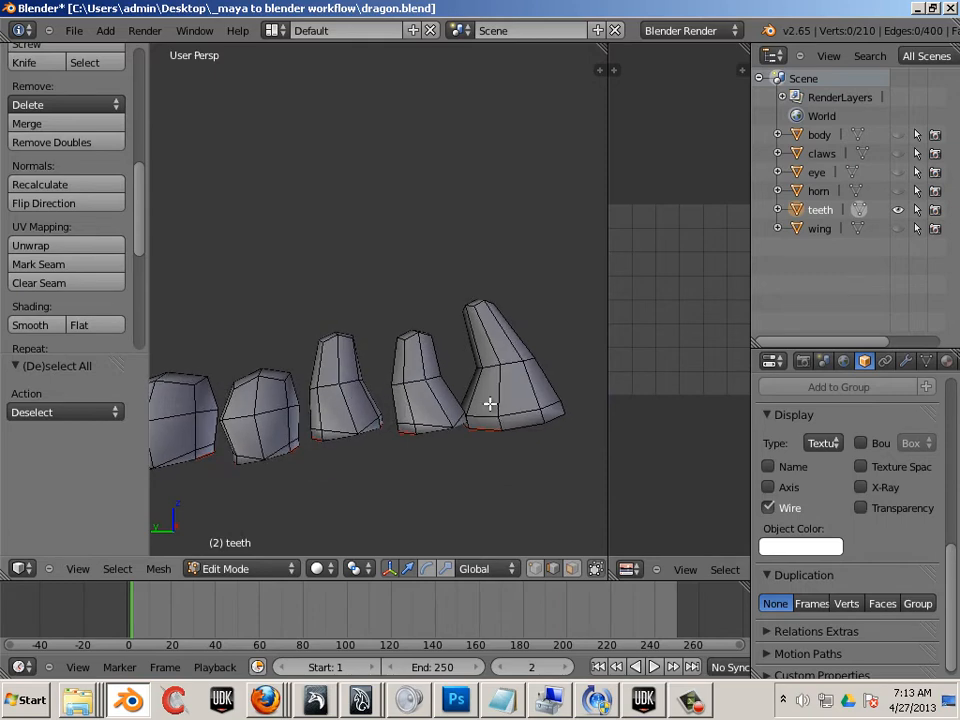
key("l")
key("l")
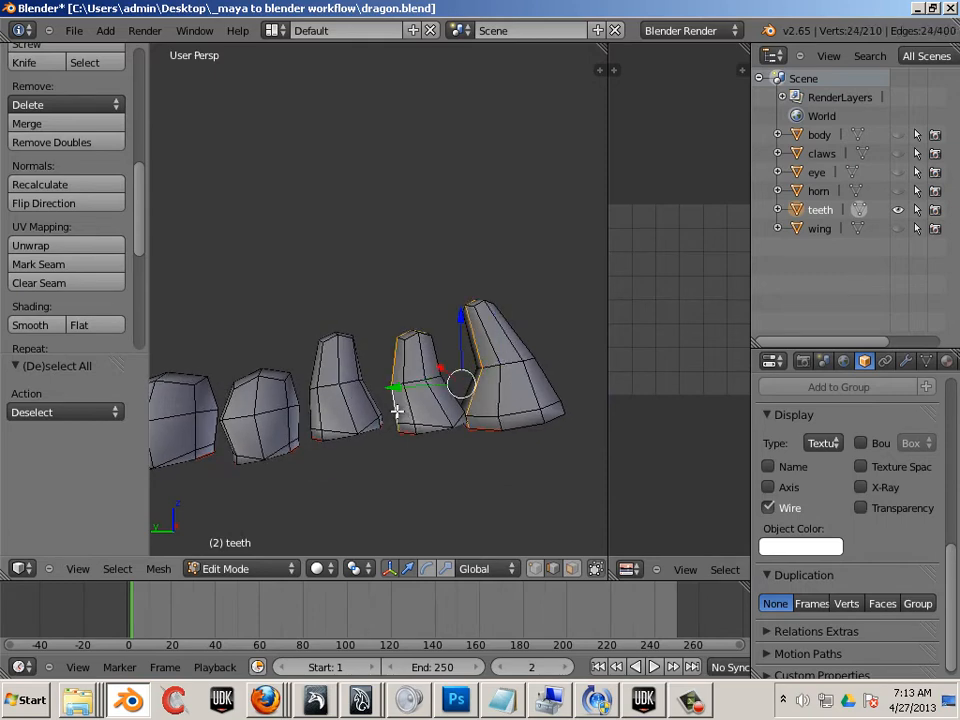
middle_click_drag(465, 491, 497, 296)
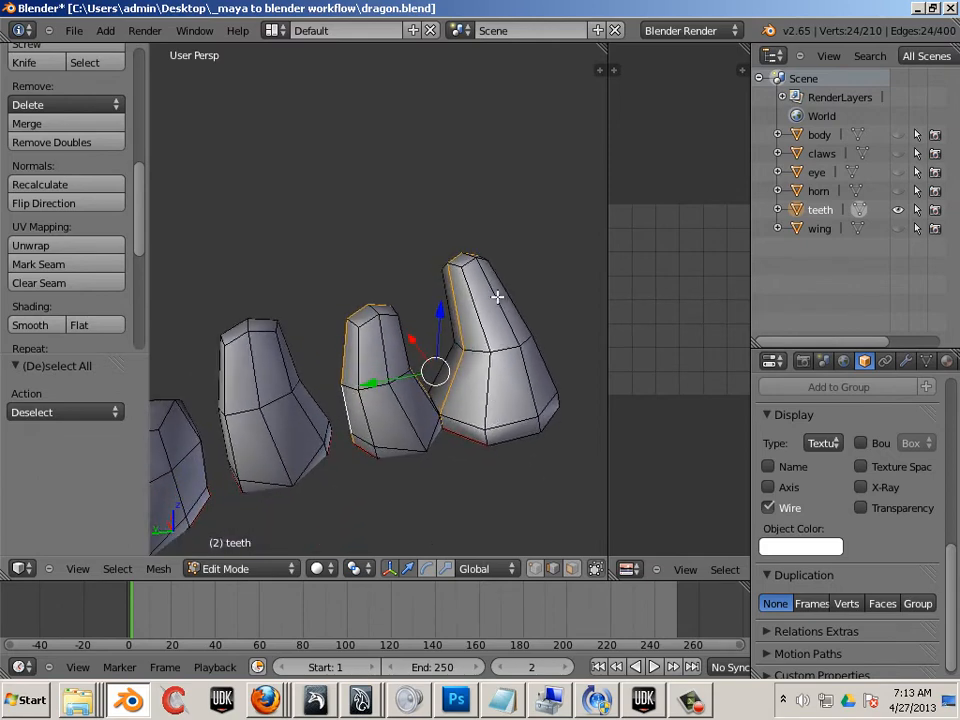
right_click(454, 258)
key("l")
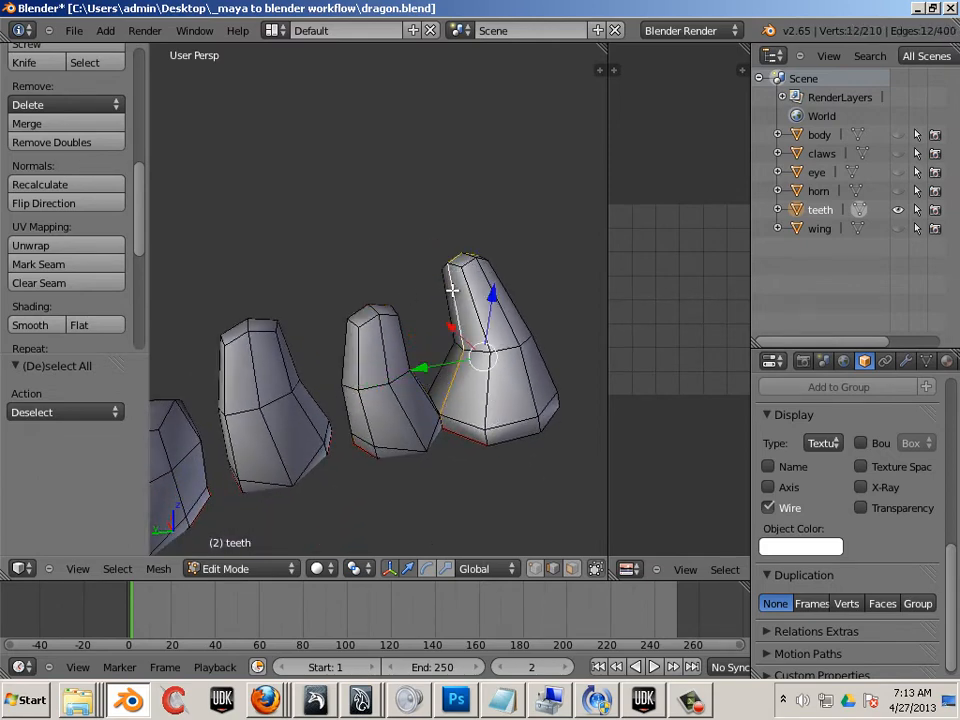
left_click(372, 249)
- Select the lengthwise edge line running from base to tip on each of the five teeth and mark them as seams
double_click(476, 296)
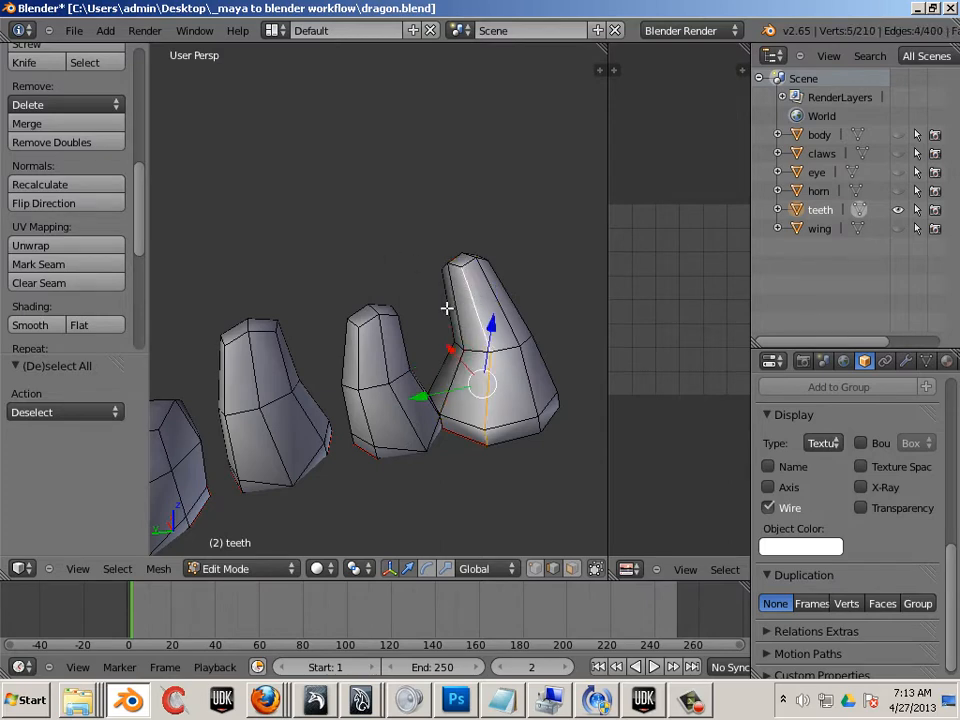
double_click(363, 364, "shift")
left_click_drag(307, 516, 400, 465, "alt")
double_click(508, 307, "shift")
double_click(412, 355, "shift")
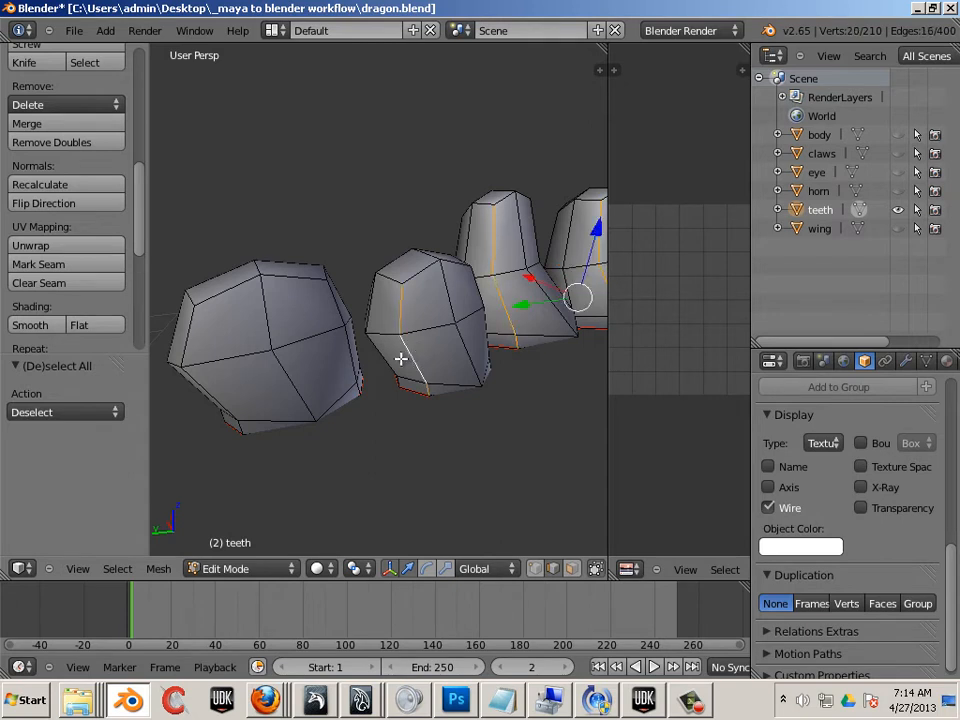
double_click(203, 401, "shift")
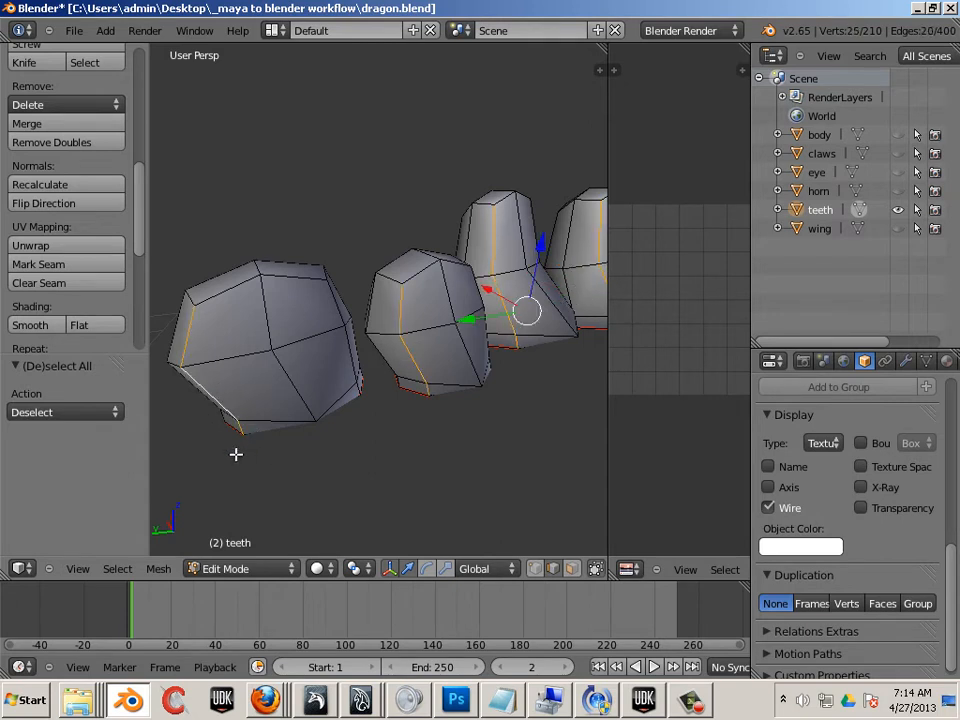
left_click(60, 284)
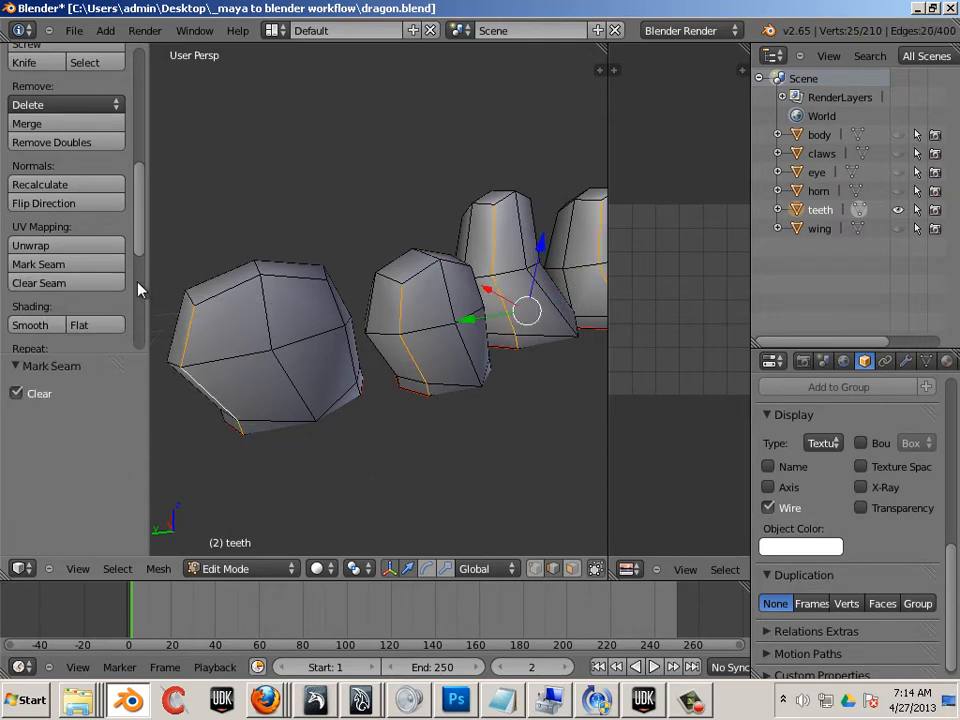
left_click(86, 266)
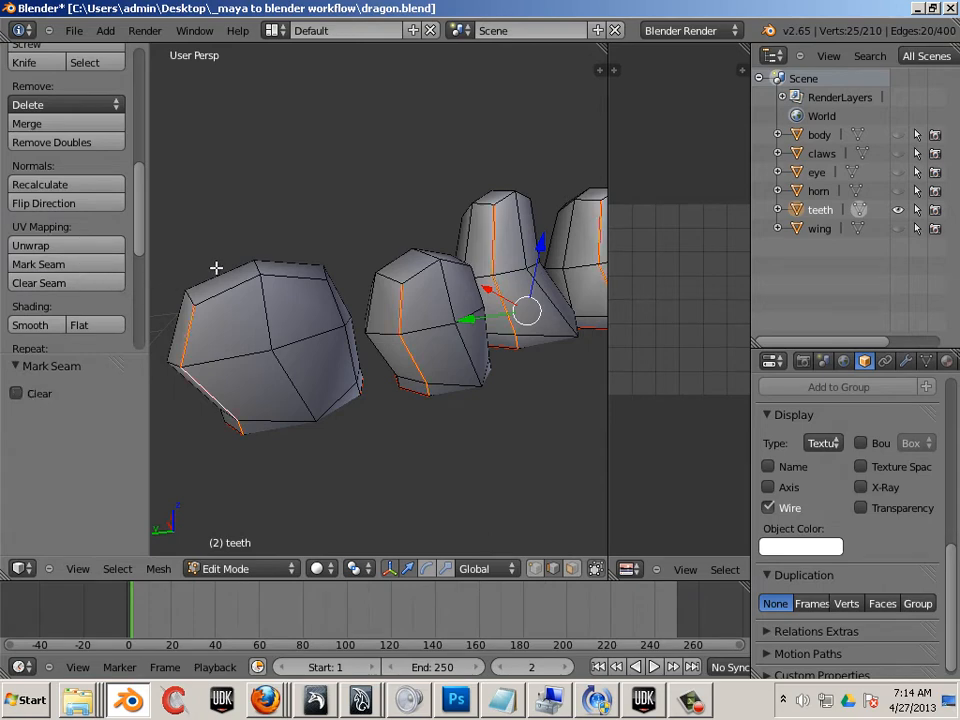
- Select most of the edge loop around the tip of the first tooth in the row, six connected edges
scroll(189, 258, "down", 2)
middle_click_drag(189, 258, 388, 429)
scroll(388, 432, "up", 2)
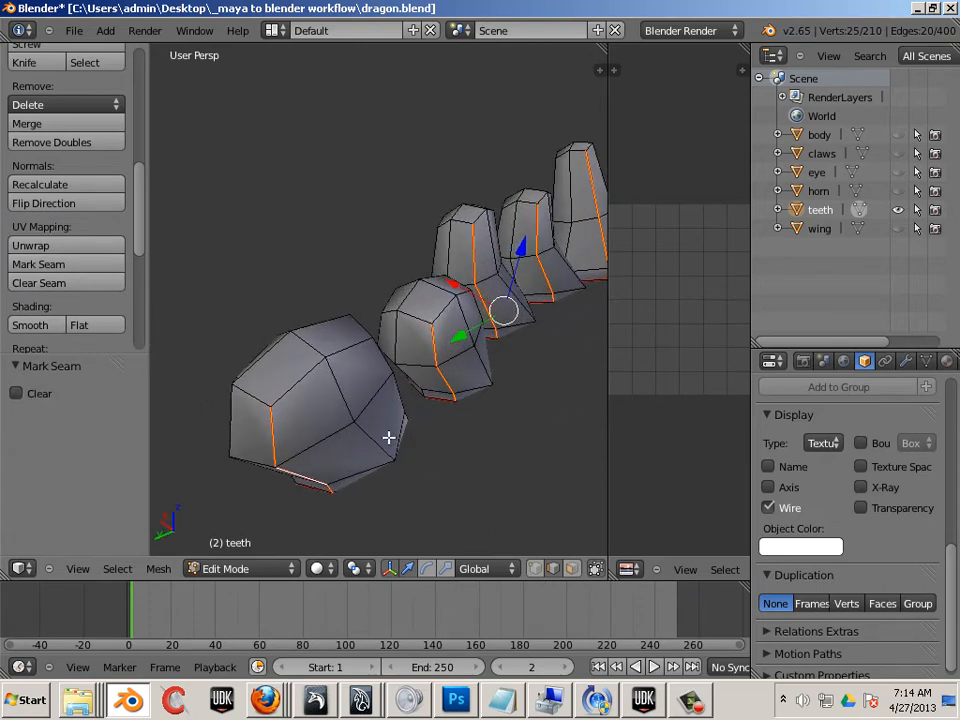
right_click(262, 399, "alt+shift")
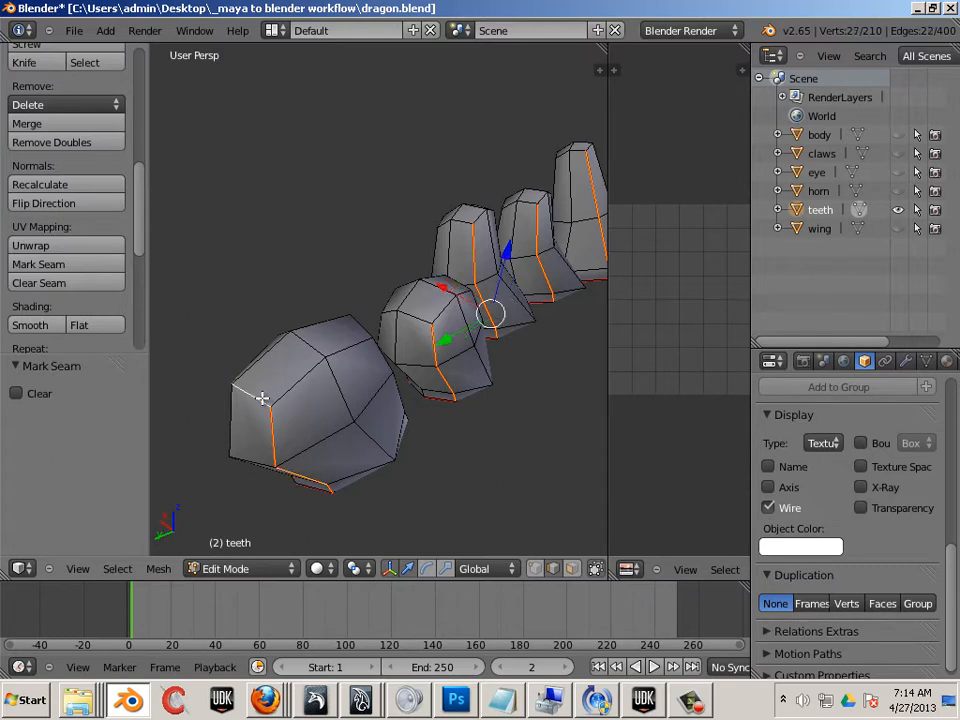
right_click(285, 389)
right_click(247, 390, "alt+shift")
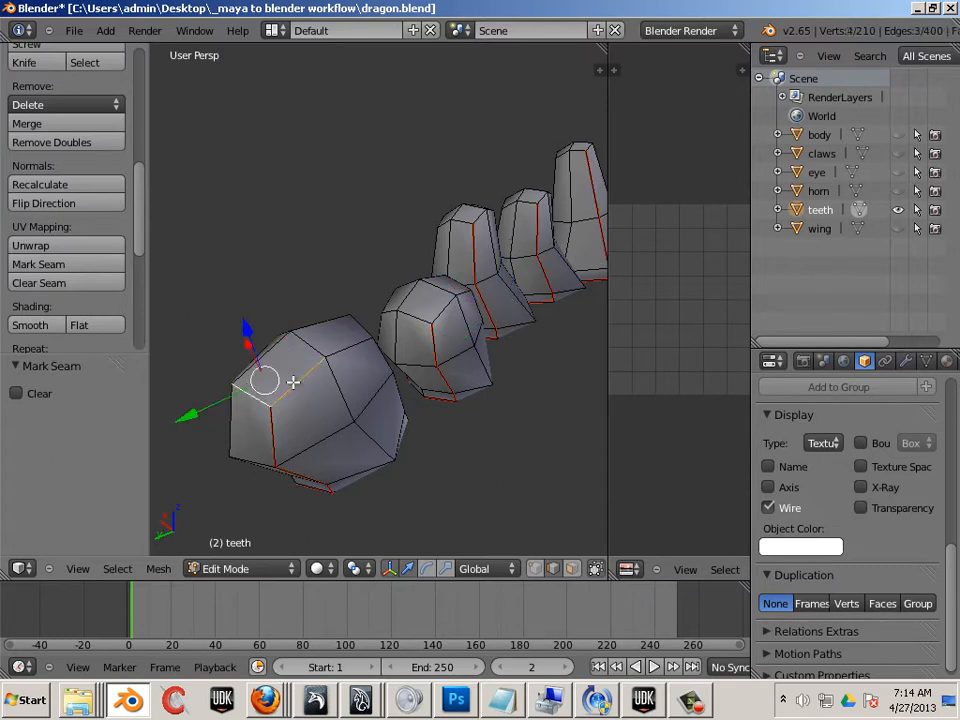
right_click(356, 337, "shift")
right_click(358, 328, "shift")
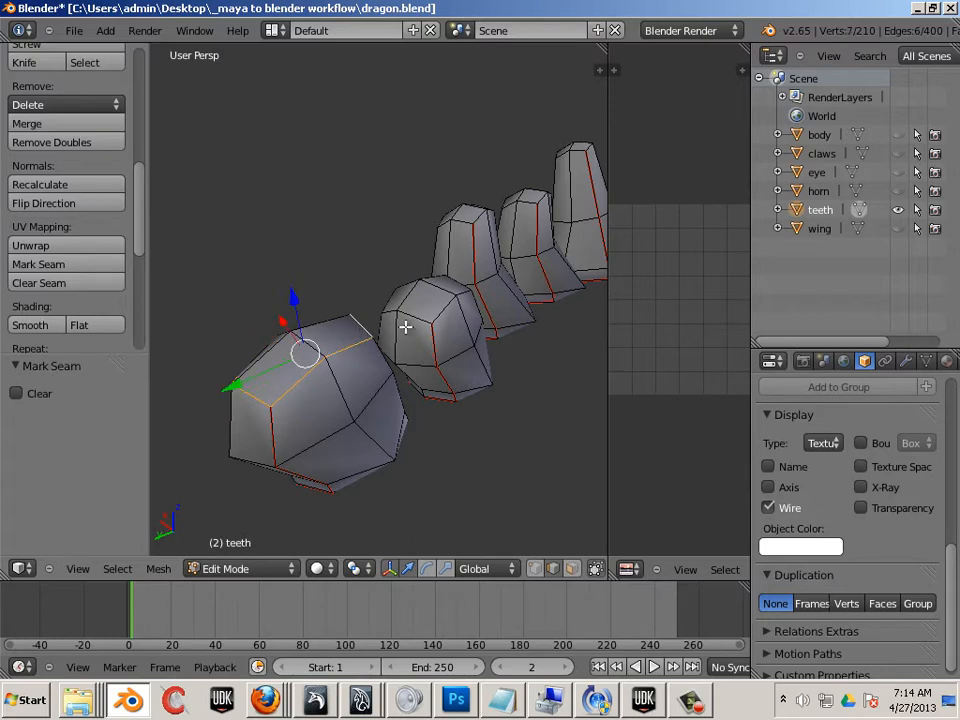
- Add six connected edges of the tip loop on each of the second, third and fourth teeth to the selection
right_click(410, 318, "alt+shift")
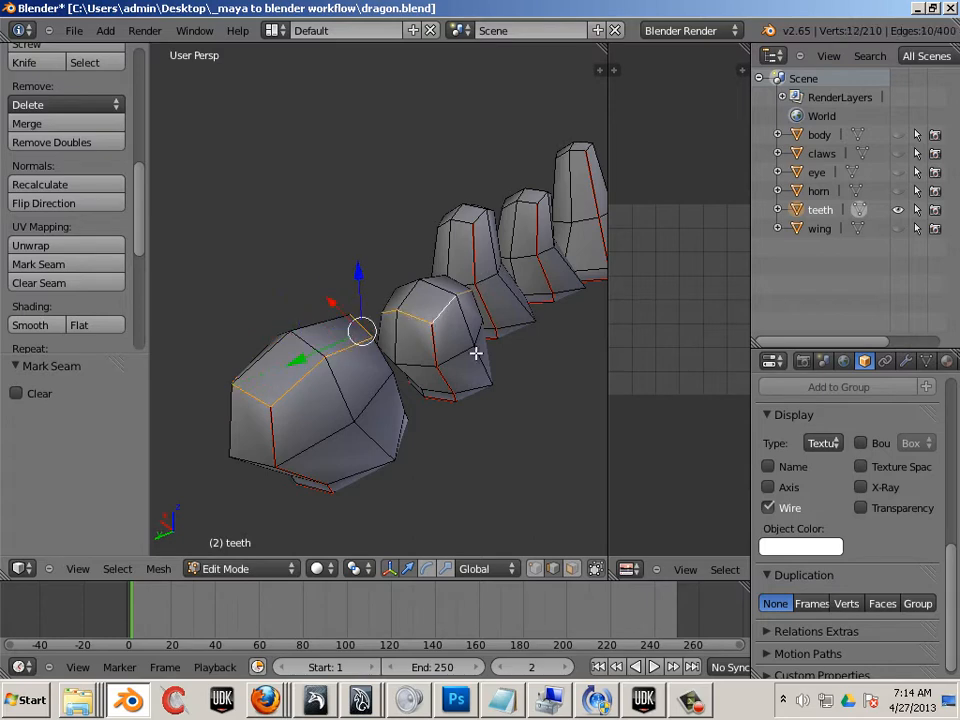
middle_click_drag(476, 353, 347, 396)
right_click(332, 386, "shift")
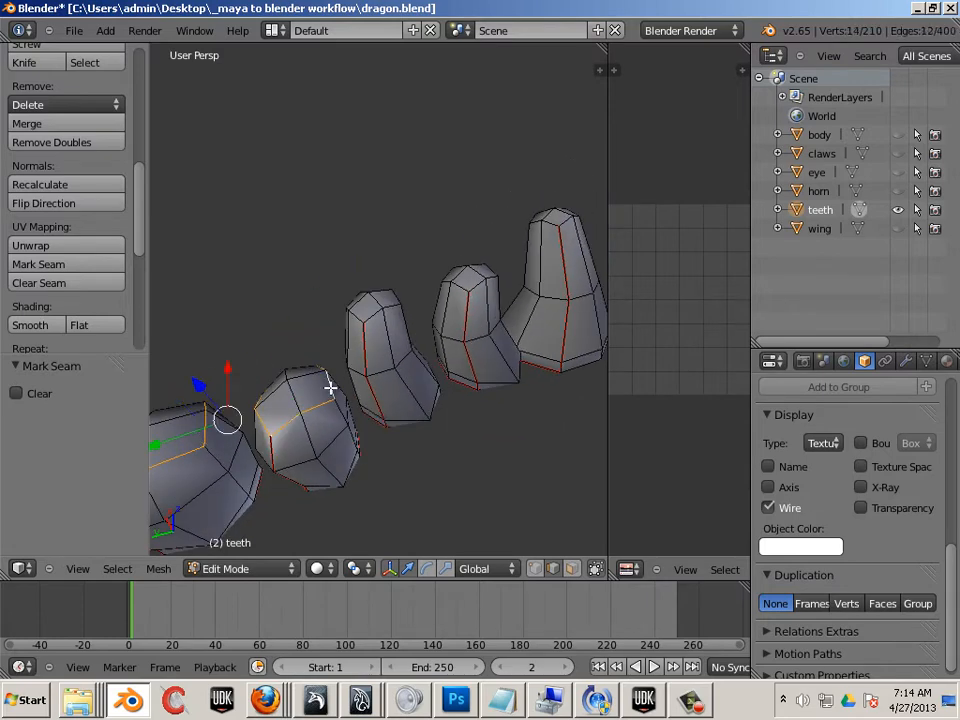
right_click(364, 315, "shift")
right_click(374, 316, "shift")
right_click(435, 296, "shift")
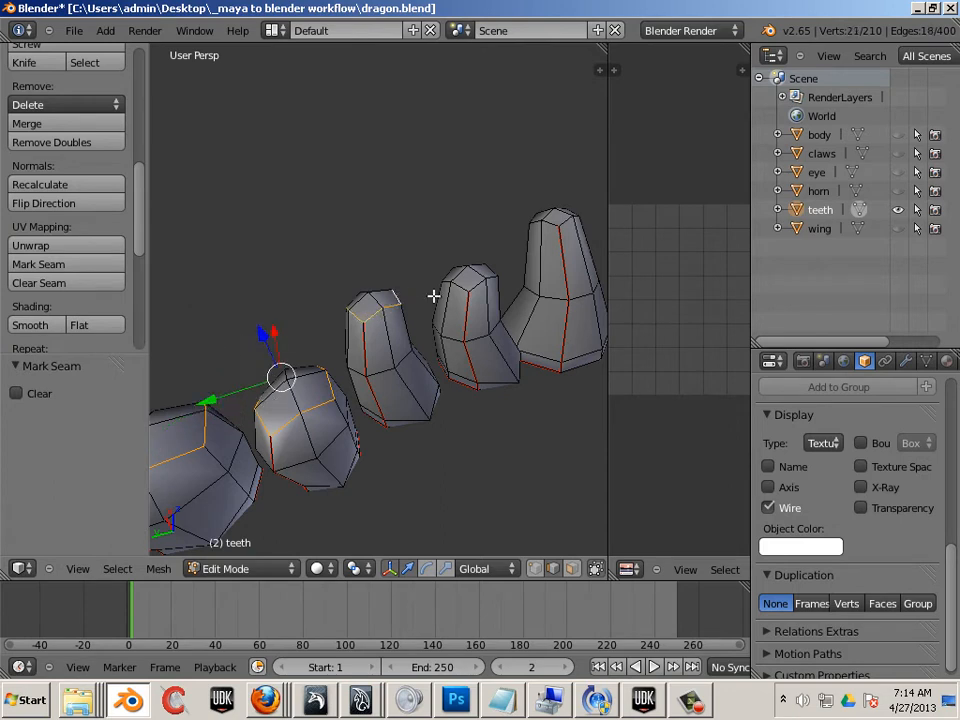
right_click(484, 288, "shift")
right_click(495, 276, "shift")
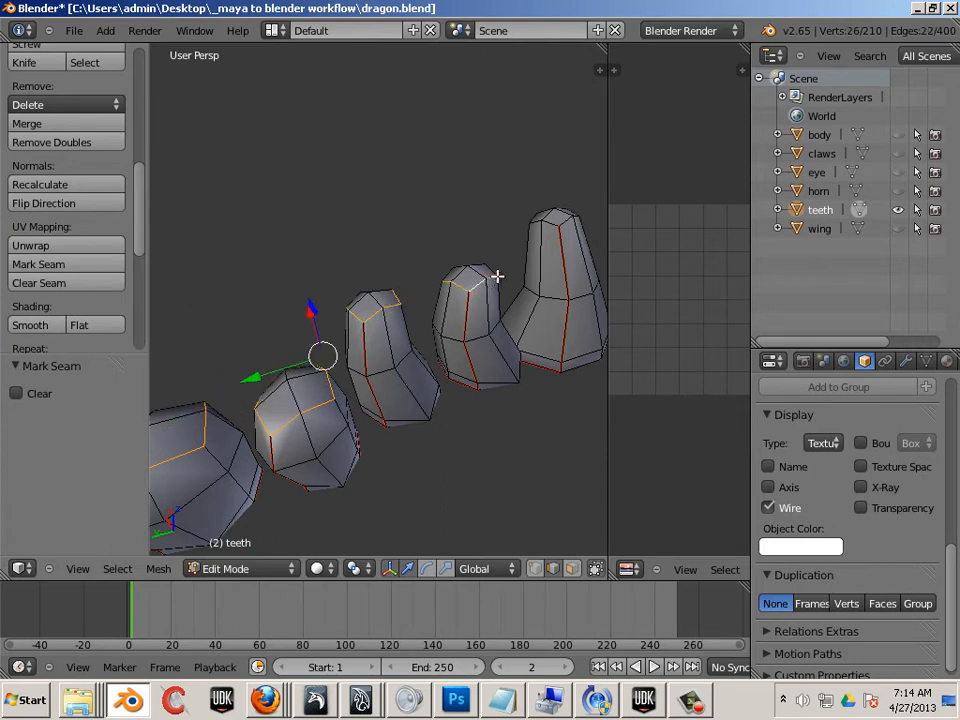
right_click(490, 271, "shift")
- Add six connected tip-loop edges of the fifth tooth to the selection and mark the selected edges as seams
right_click(552, 227, "alt+shift")
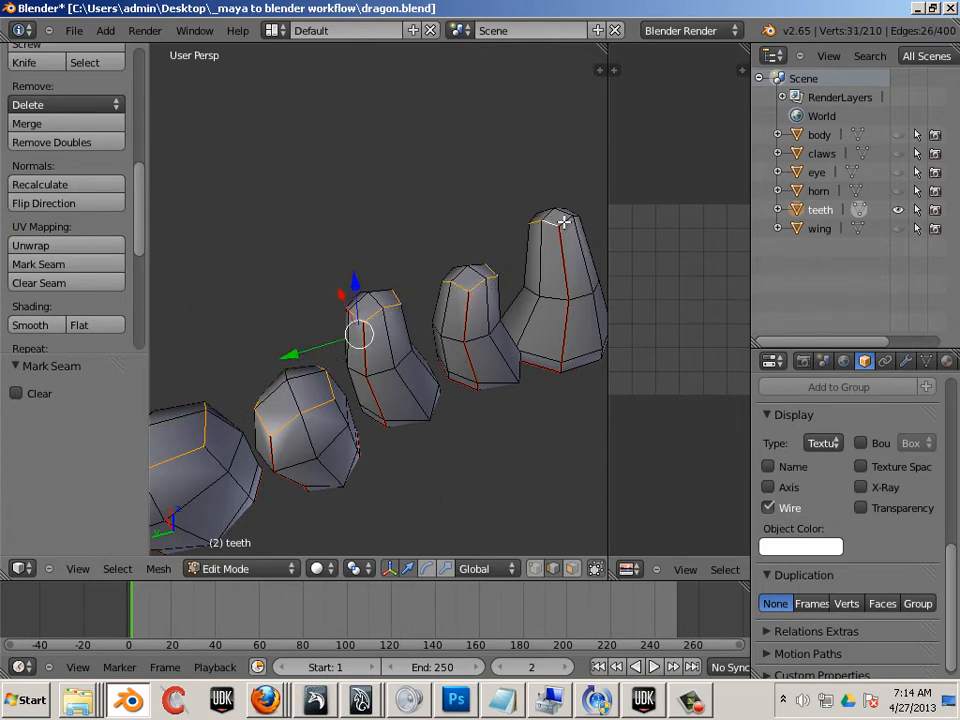
right_click(563, 221, "alt+shift")
middle_click_drag(492, 492, 273, 433)
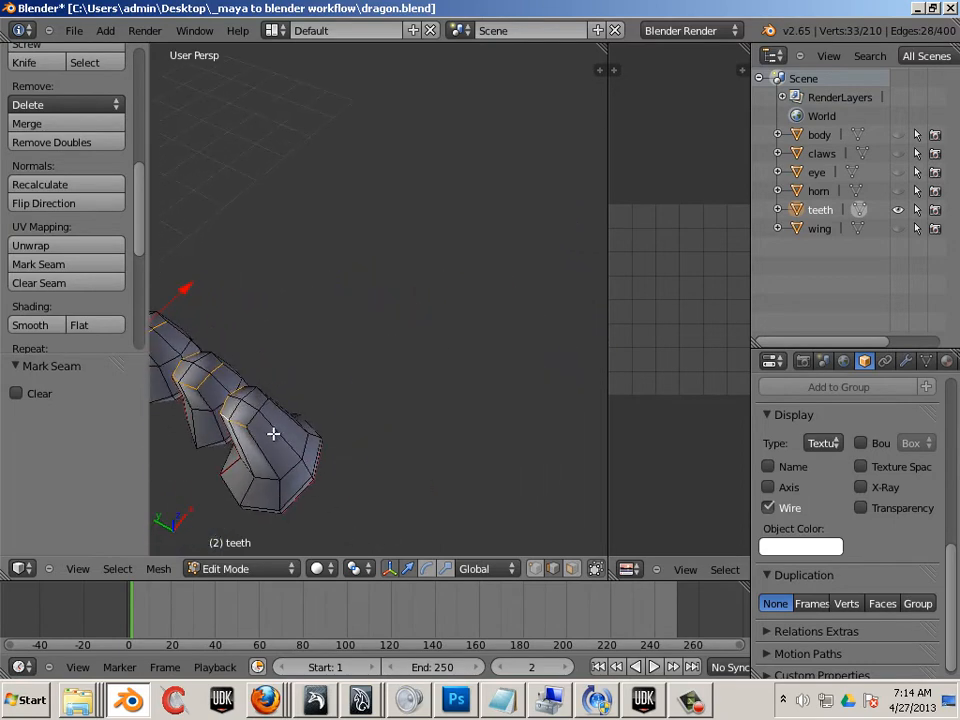
right_click(255, 421, "alt+shift")
middle_click_drag(405, 388, 318, 433)
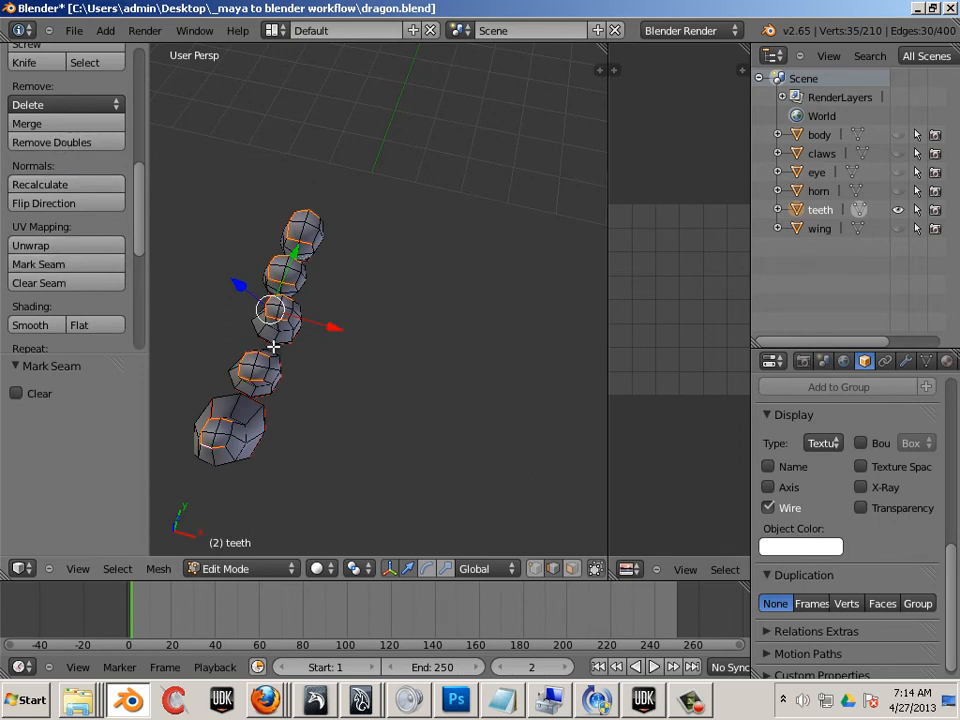
- Select all linked geometry of the five teeth and unwrap them with the standard Unwrap method
key("l")
key("l")
key("l")
key("l")
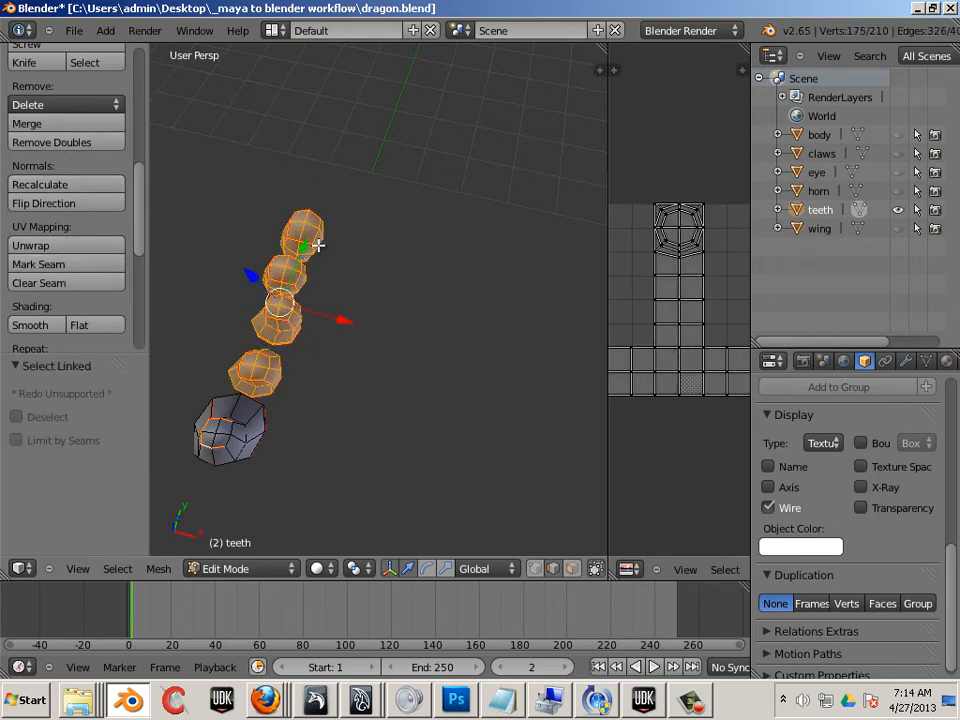
key("l")
key("u")
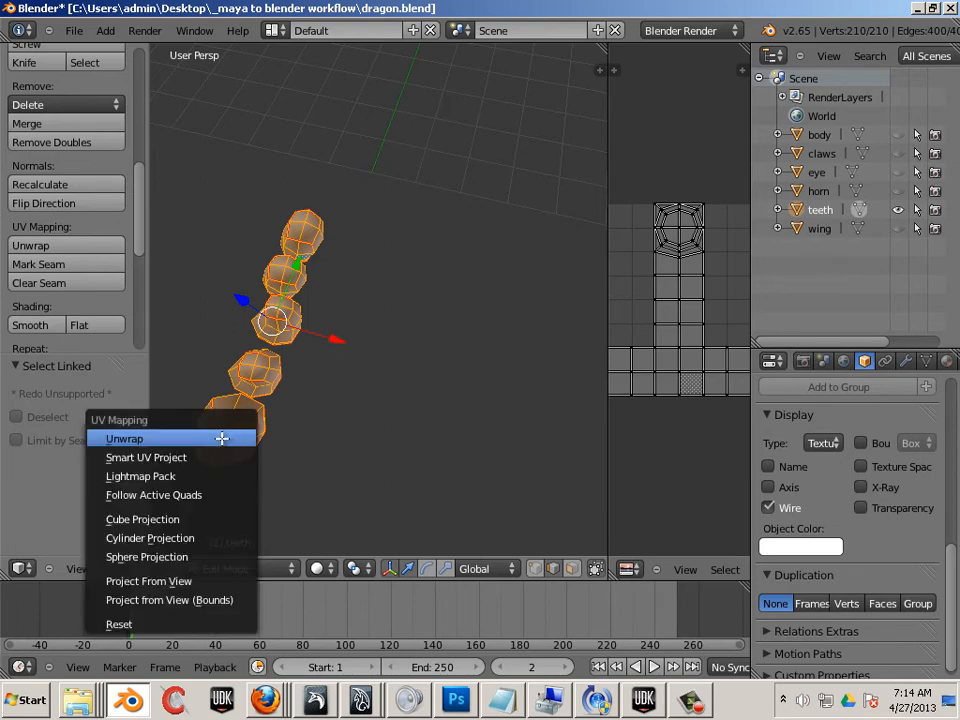
left_click(221, 438)
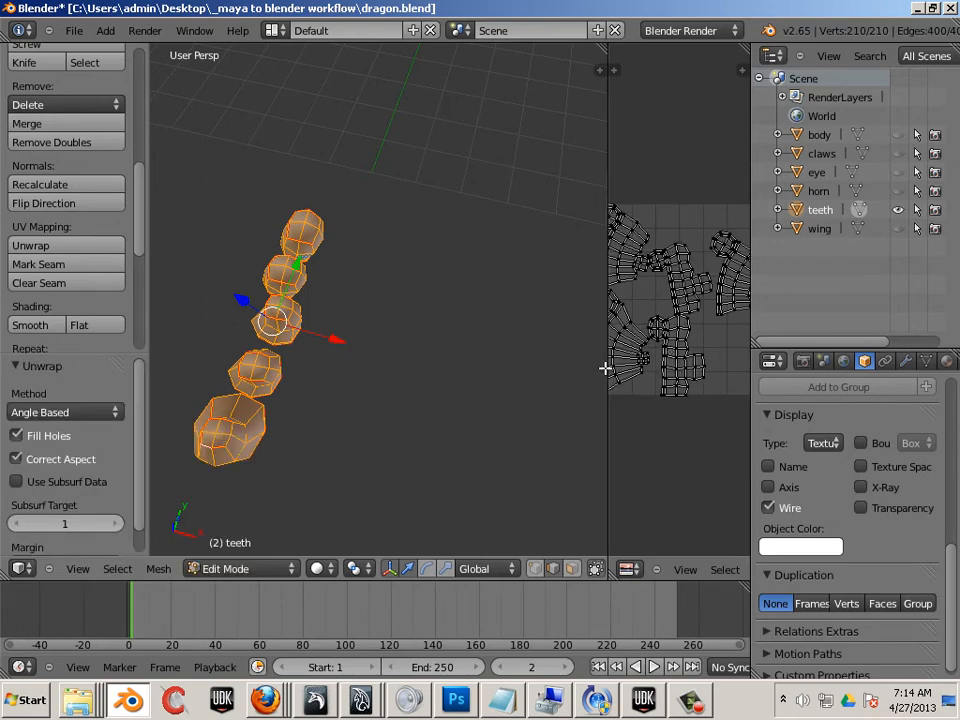
- Widen the UV editor and move one linked UV island outside the grid, about -1.35 in X and -1.39 in Y
left_click_drag(605, 368, 293, 336)
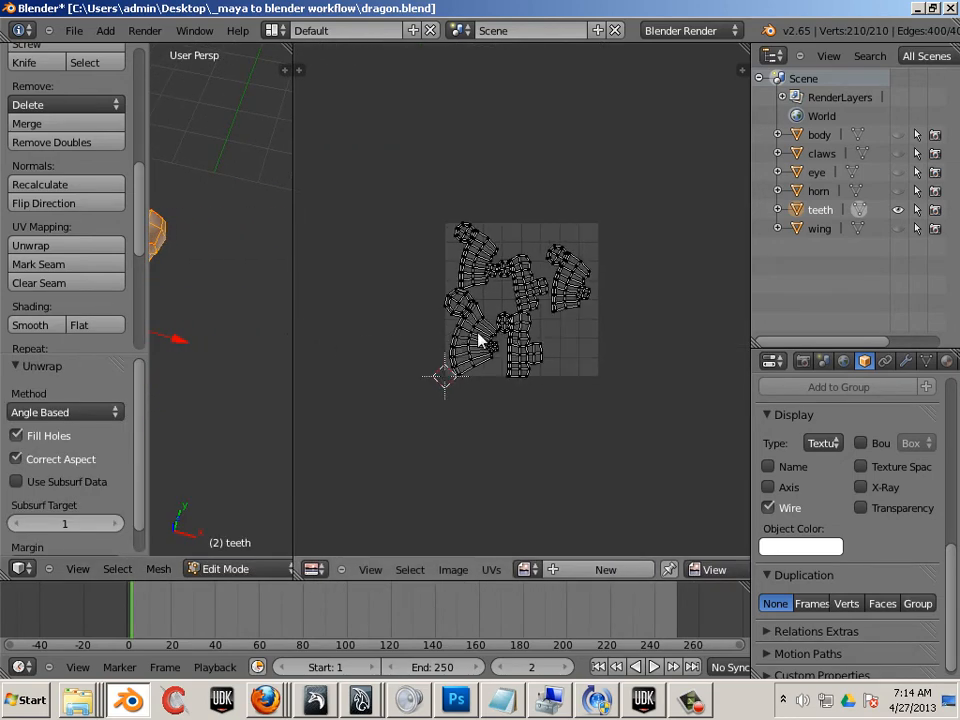
key("l")
key("l")
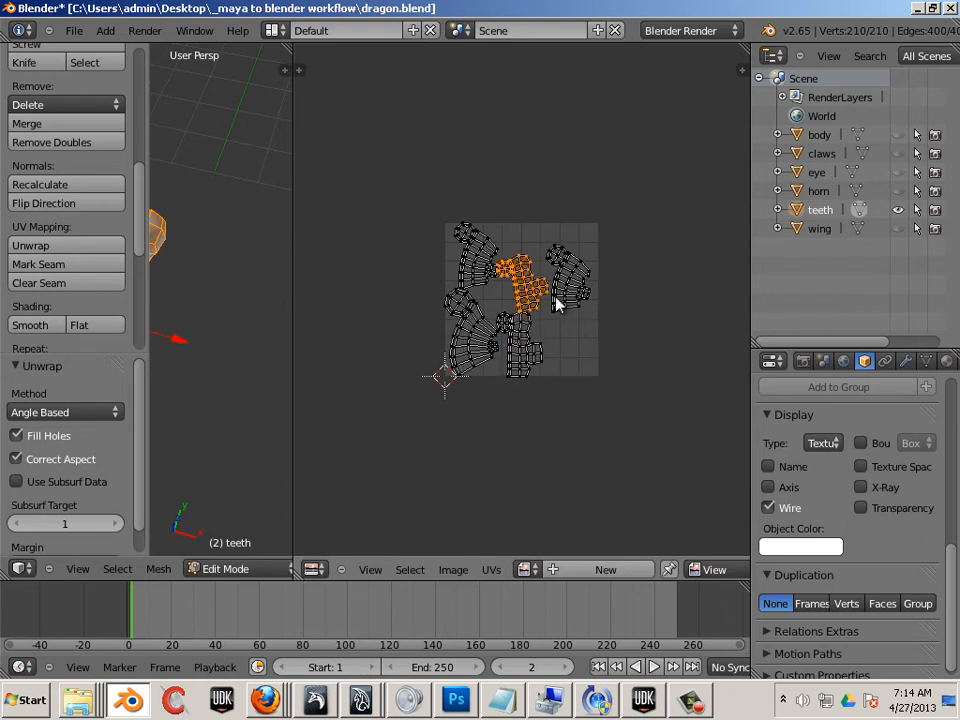
key("g")
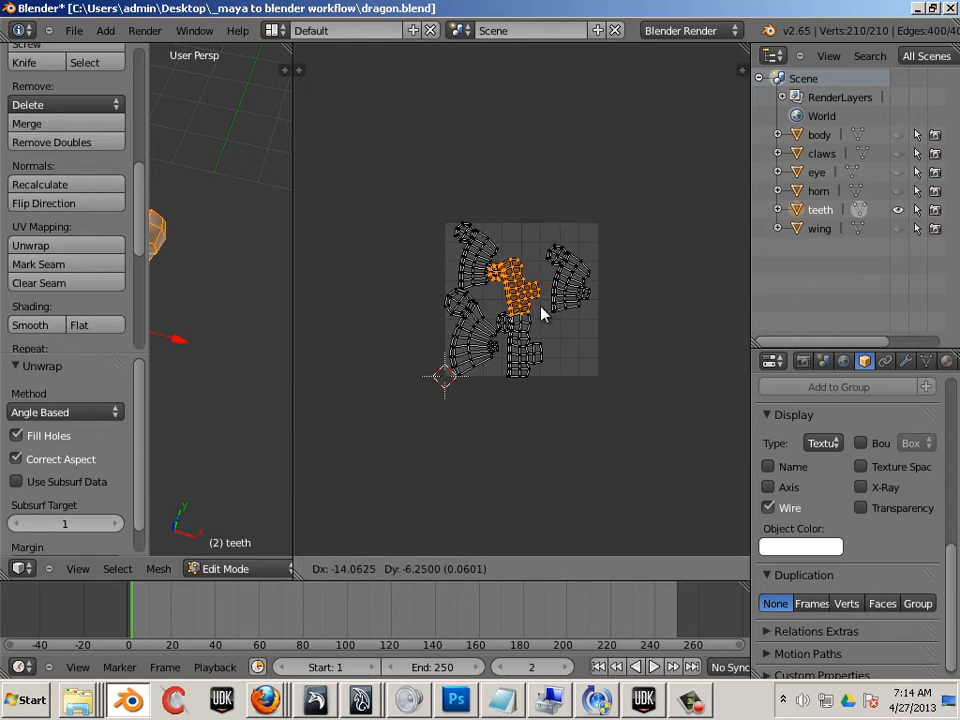
left_click(343, 497)
right_click_drag(379, 205, 347, 287)
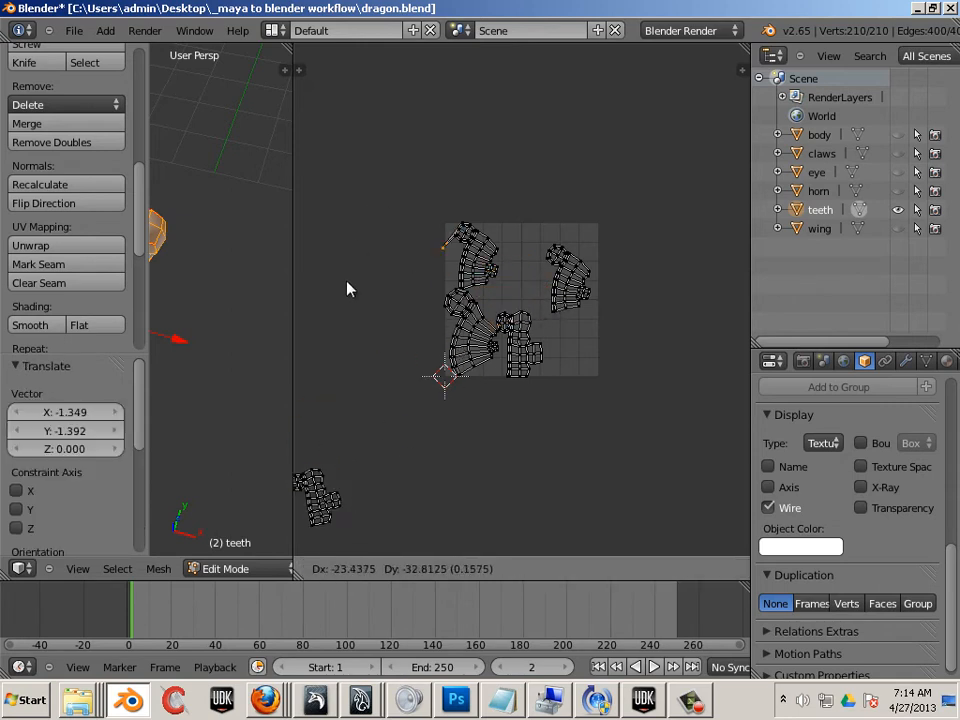
left_click(382, 287)
key("ctrl+z")
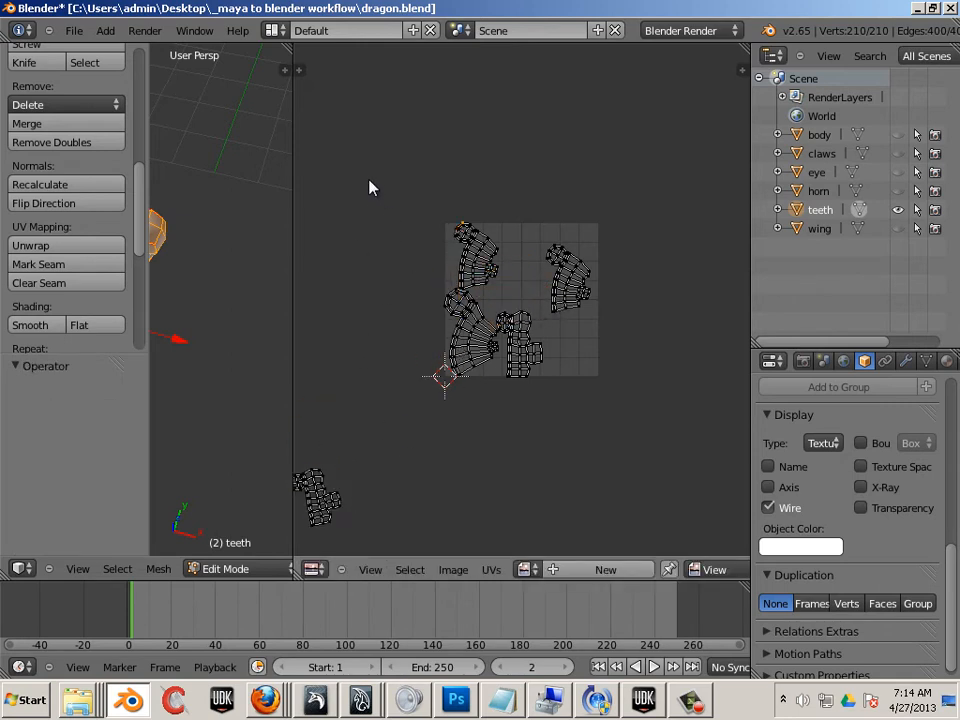
- Lasso-select the remaining four tooth UV islands and move them off the grid, about -1.31 in X and -1.74 in Y
mouse_move(366, 182)
left_mouse_down("ctrl")
mouse_move(345, 292)
mouse_move(614, 401)
mouse_move(579, 181)
left_mouse_up("ctrl")
right_click(623, 215)
mouse_move(515, 143)
left_mouse_down("ctrl")
mouse_move(433, 154)
mouse_move(375, 422)
mouse_move(679, 429)
mouse_move(595, 182)
mouse_move(529, 160)
left_mouse_up("ctrl")
scroll(452, 388, "down", 2)
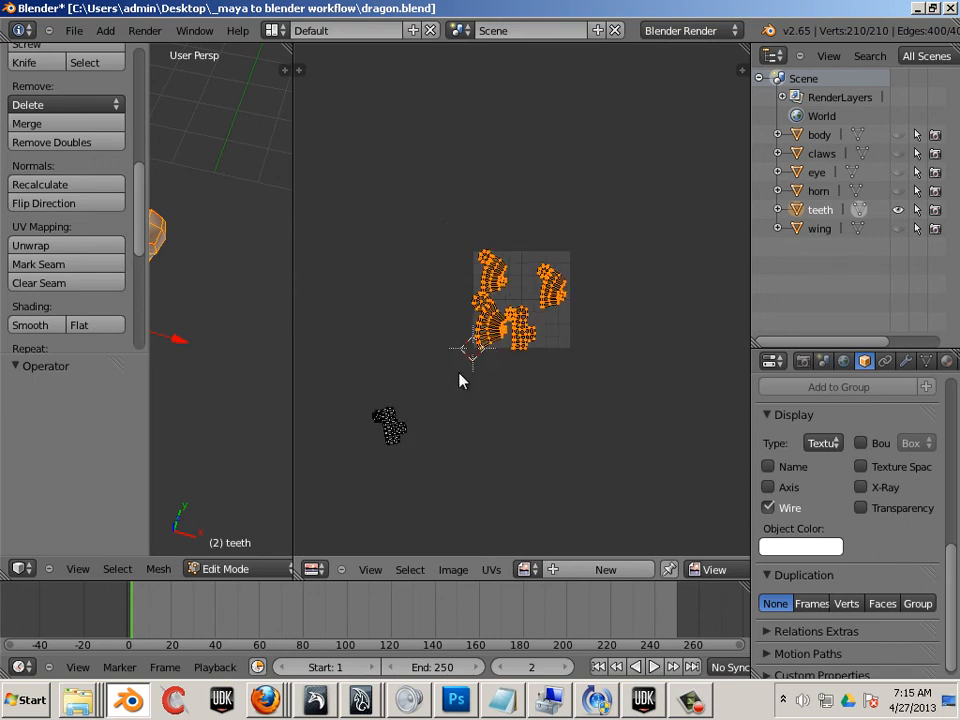
key("g")
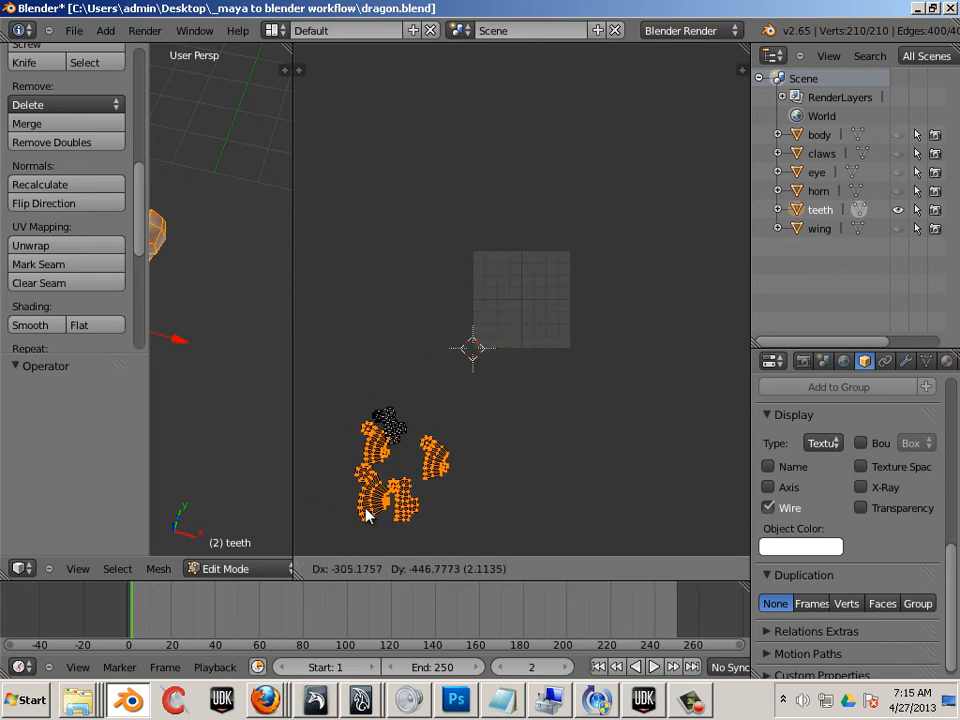
left_click(364, 510)
scroll(457, 332, "up", 1)
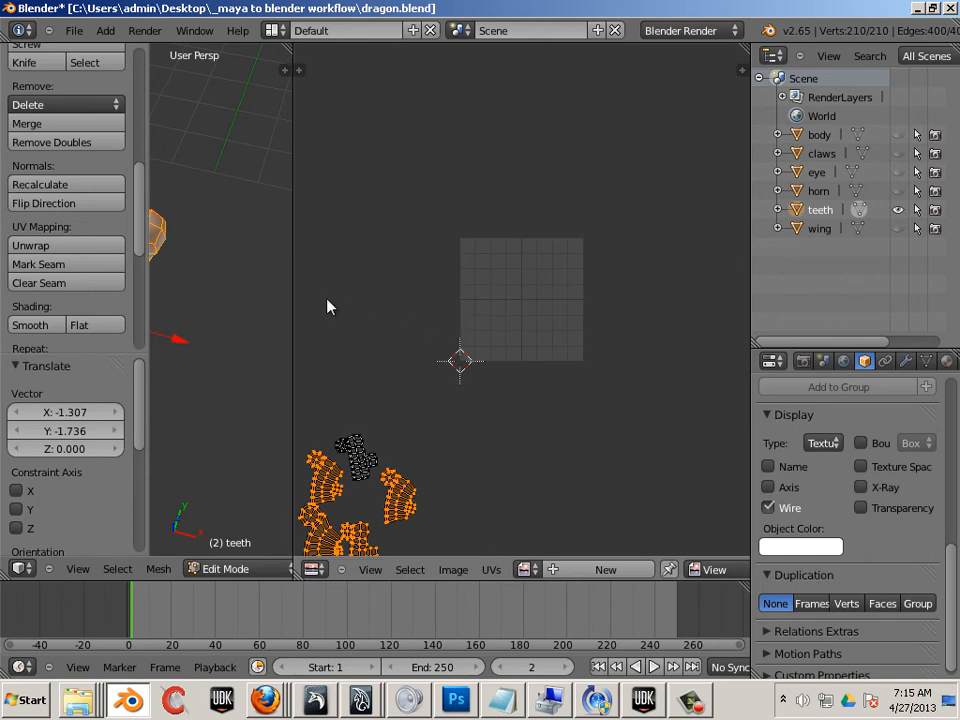
- Hide the teeth and show only the body object, deselected, in a widened 3D view framed on the dragon's head
left_click(820, 136)
left_click(898, 210)
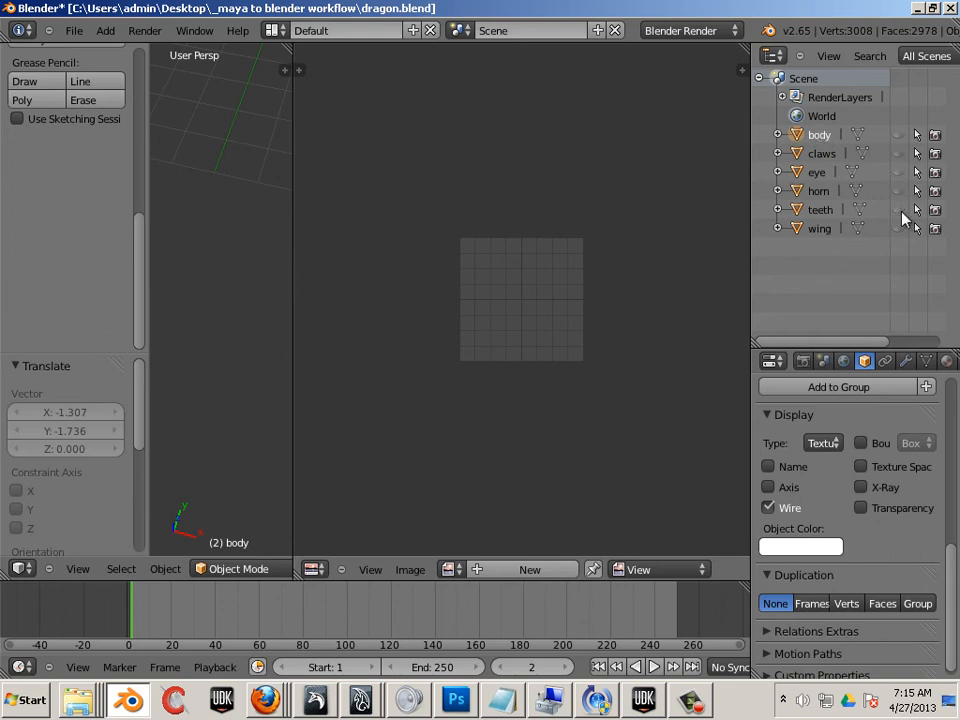
left_click(897, 135)
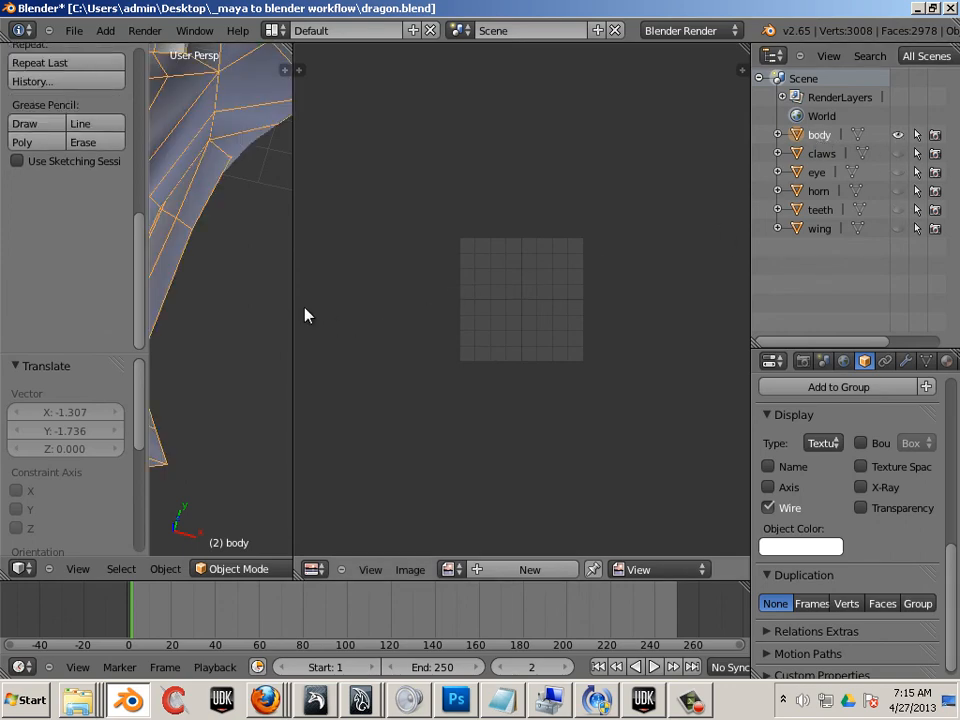
left_click_drag(291, 302, 660, 312)
key("a")
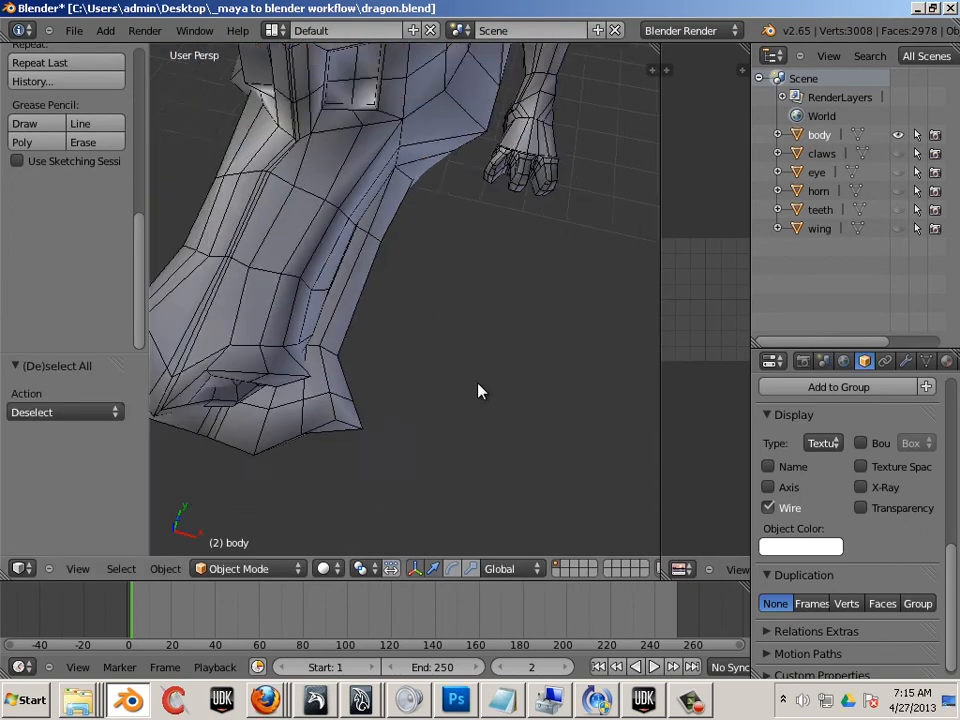
middle_click_drag(478, 390, 388, 397)
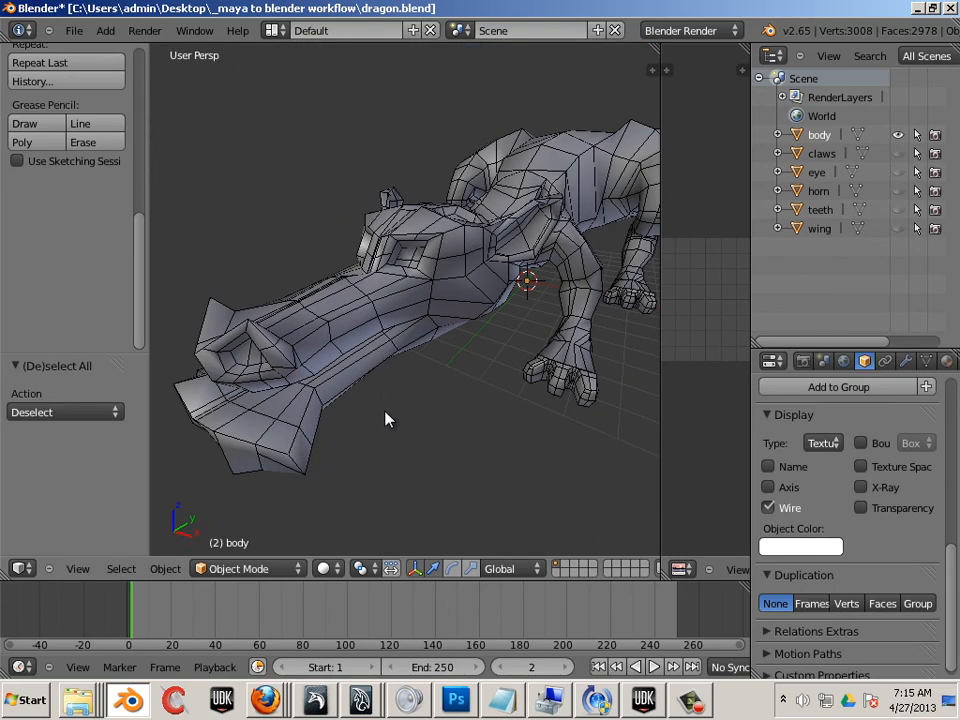